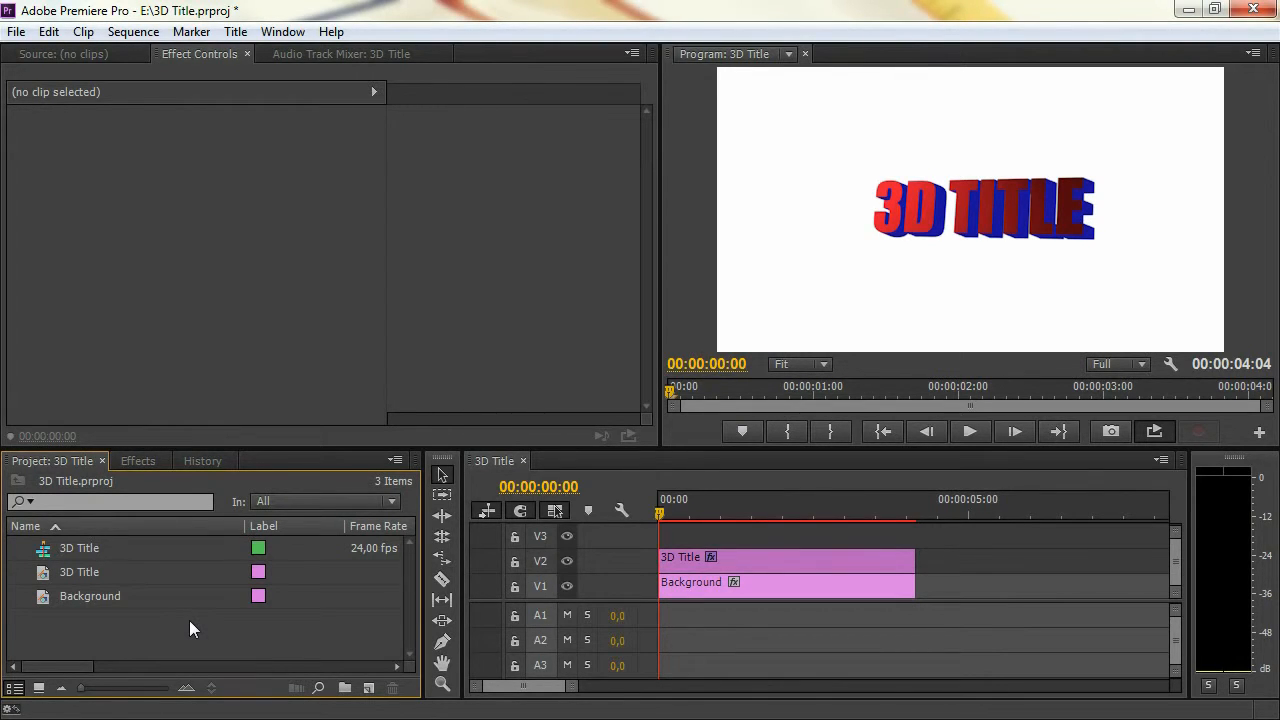
Delete the existing sequence, title and background items from the project
key("space")
left_click_drag(200, 651, 30, 540)
key("Delete")
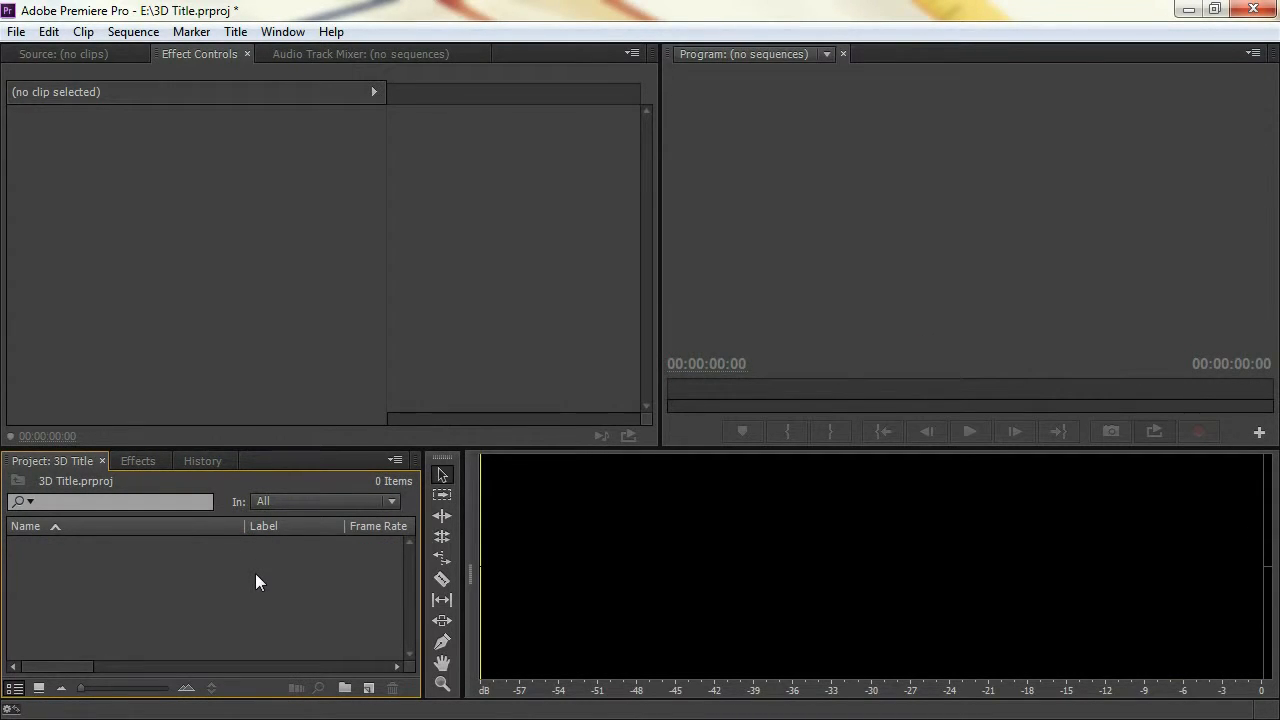
Create a new sequence named Title 3D using the DSLR 720p24 preset
left_click(368, 688)
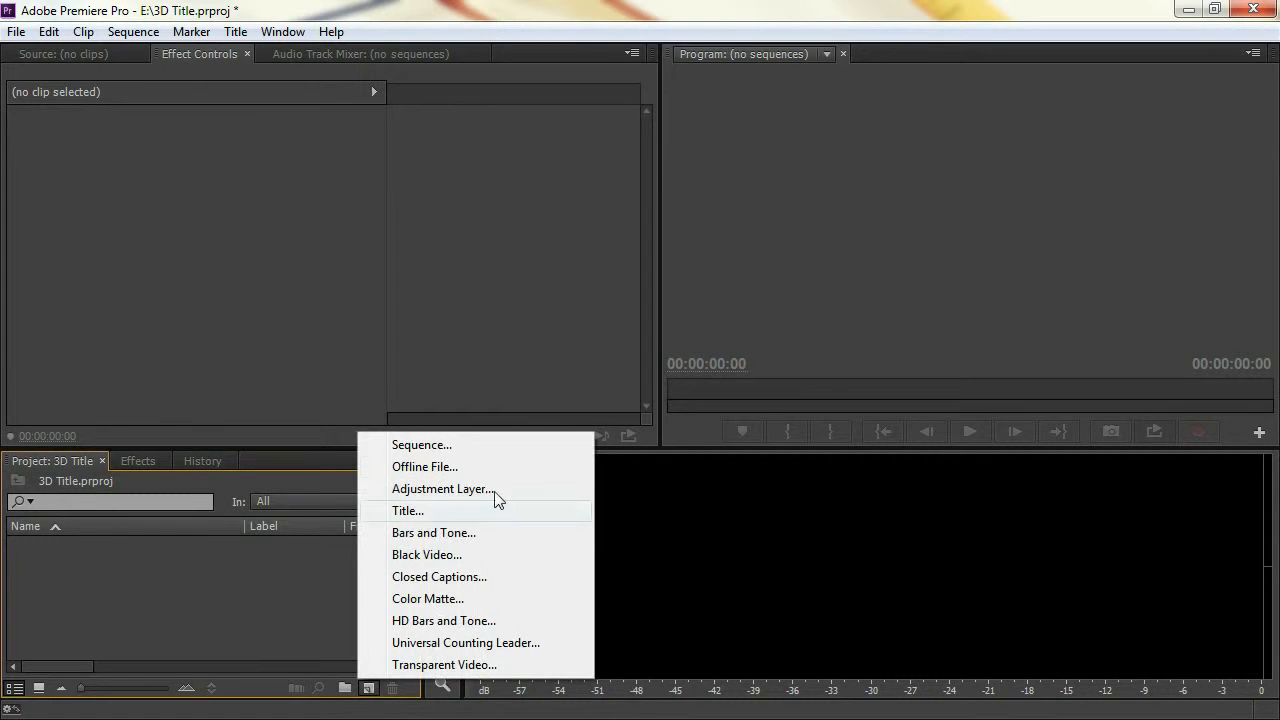
left_click(497, 447)
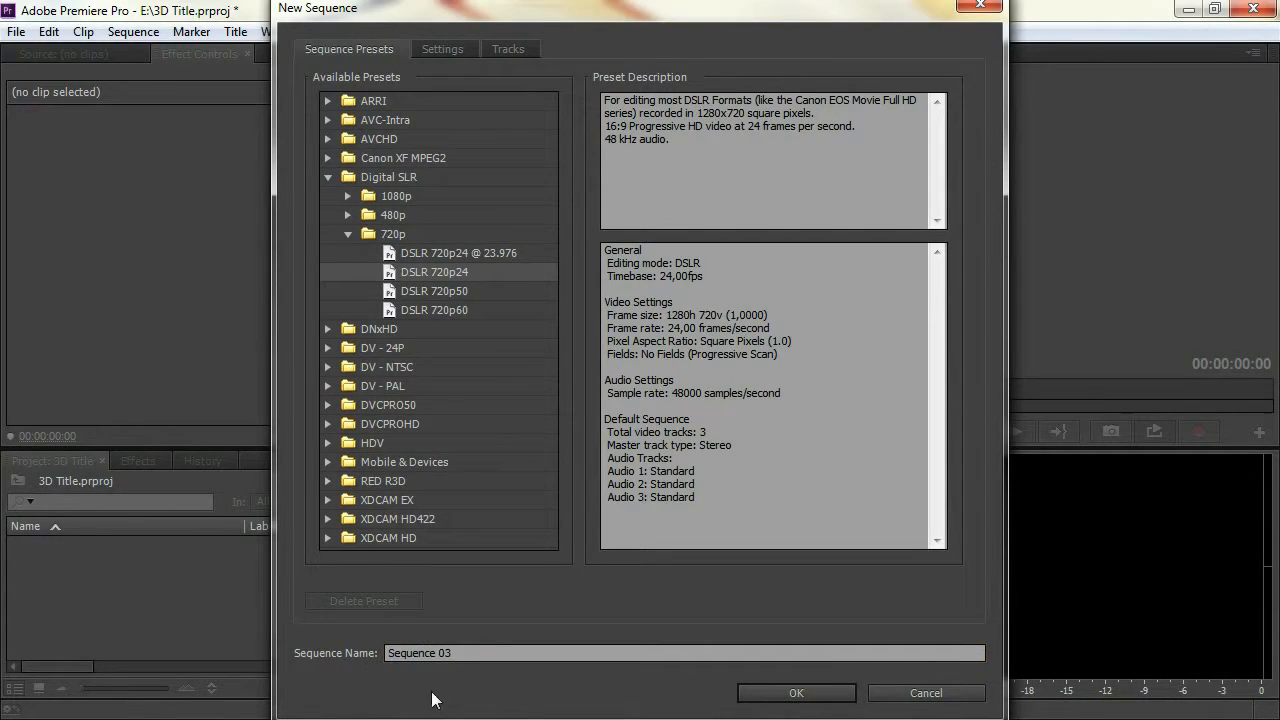
type("Title 3D")
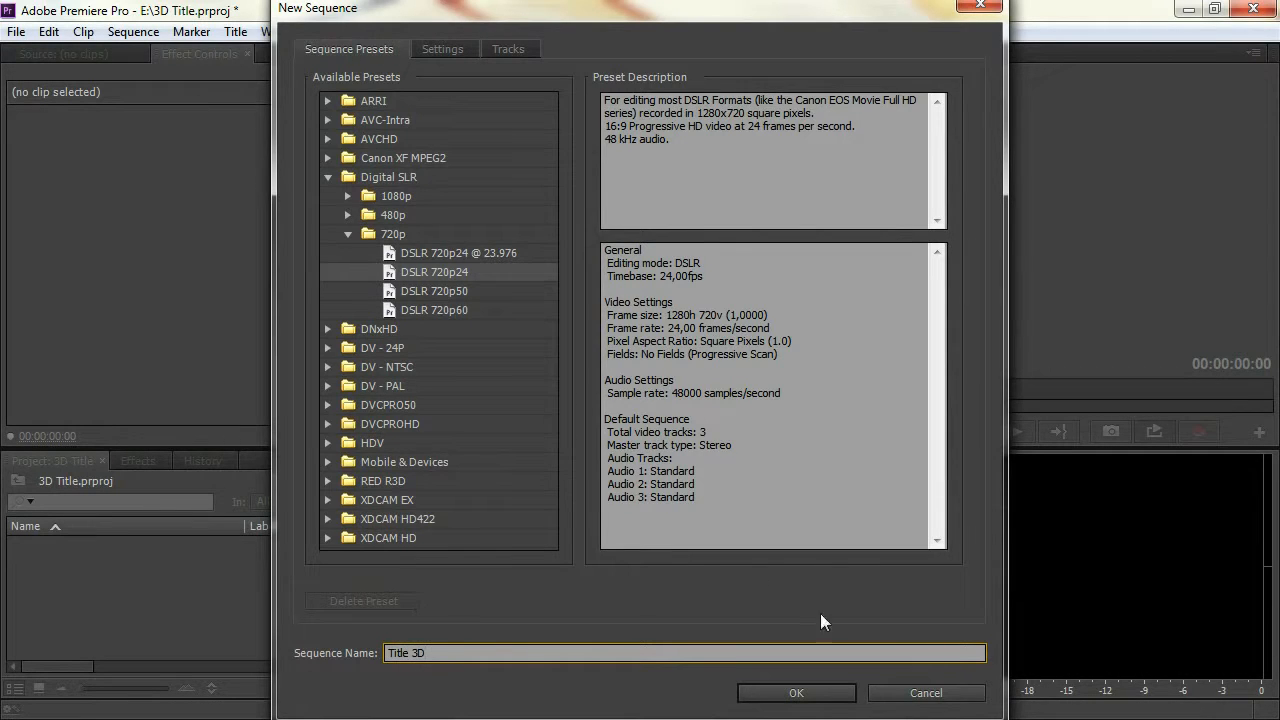
left_click(813, 697)
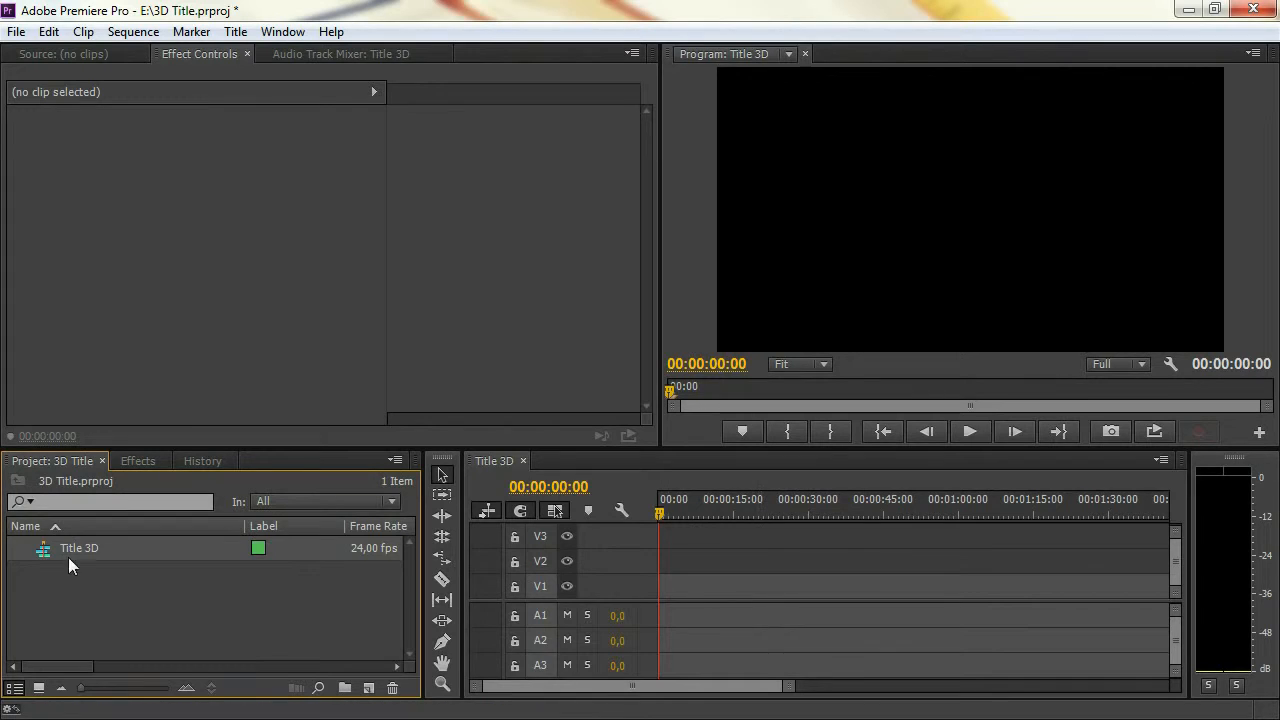
left_click(242, 585)
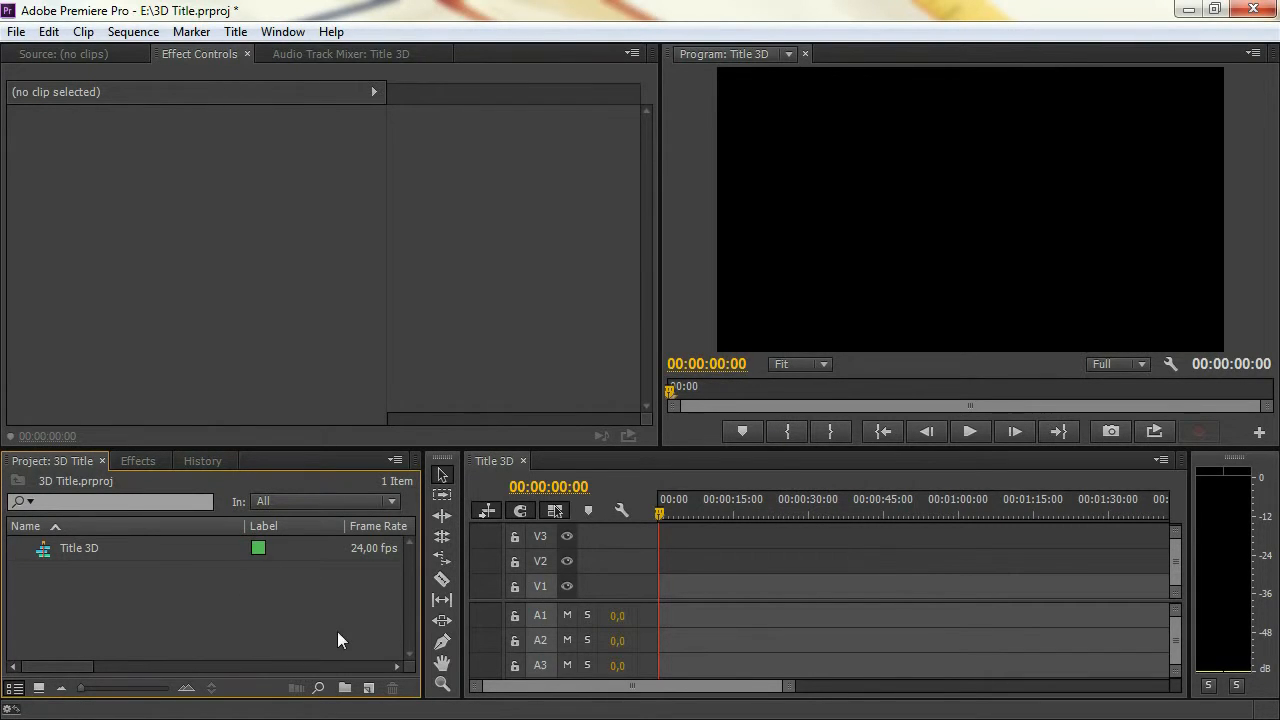
Create a 1280 x 720 white (FFFFFF) color matte named Background
left_click(368, 688)
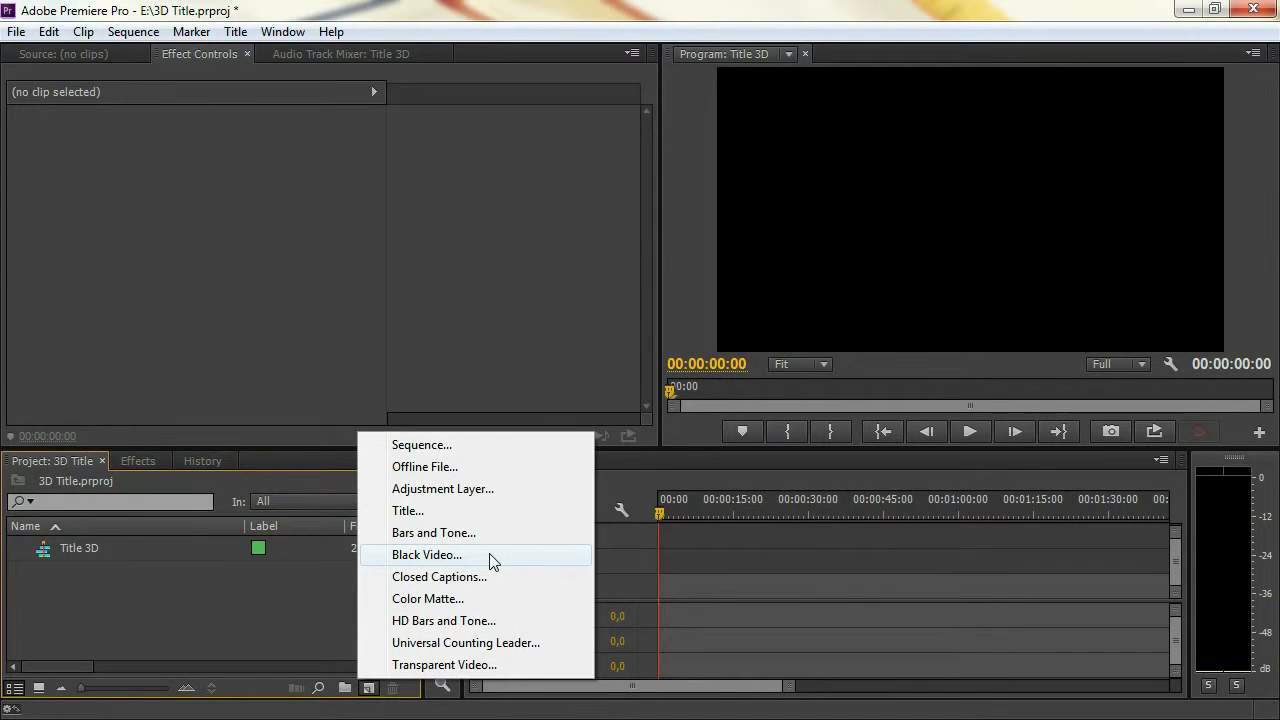
left_click(499, 600)
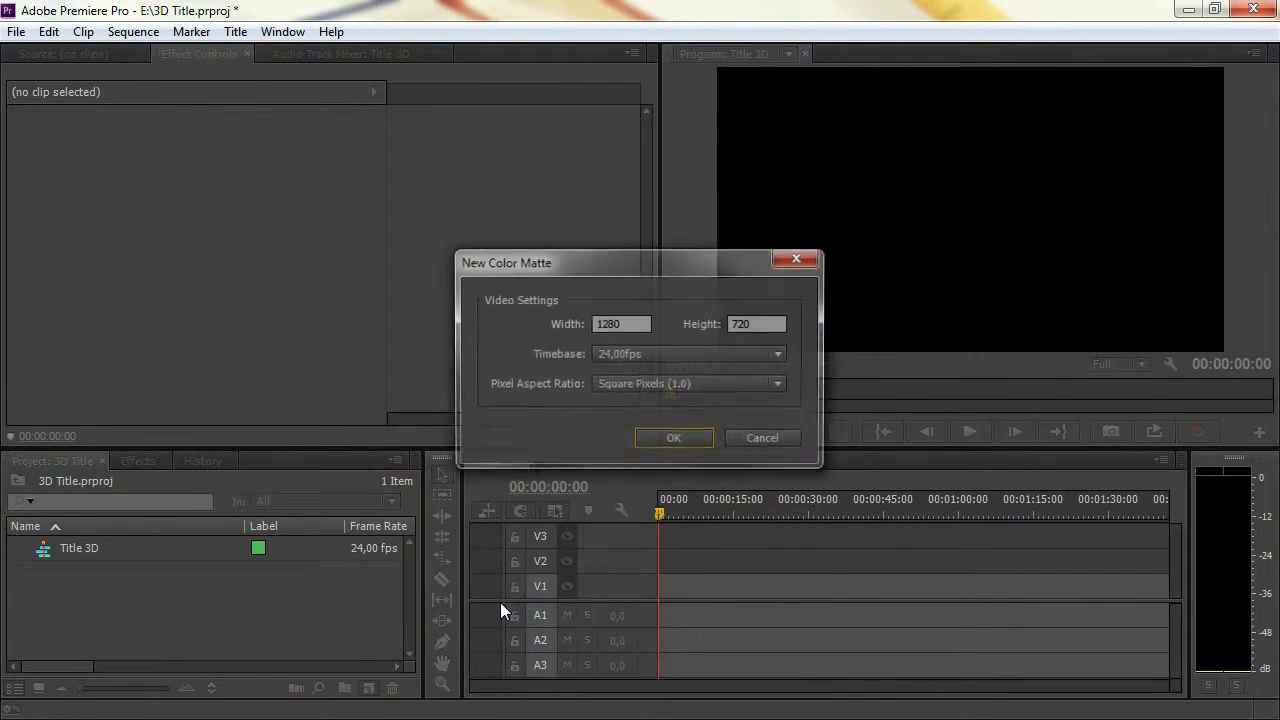
left_click(666, 438)
left_click_drag(365, 500, 405, 540)
left_click(834, 262)
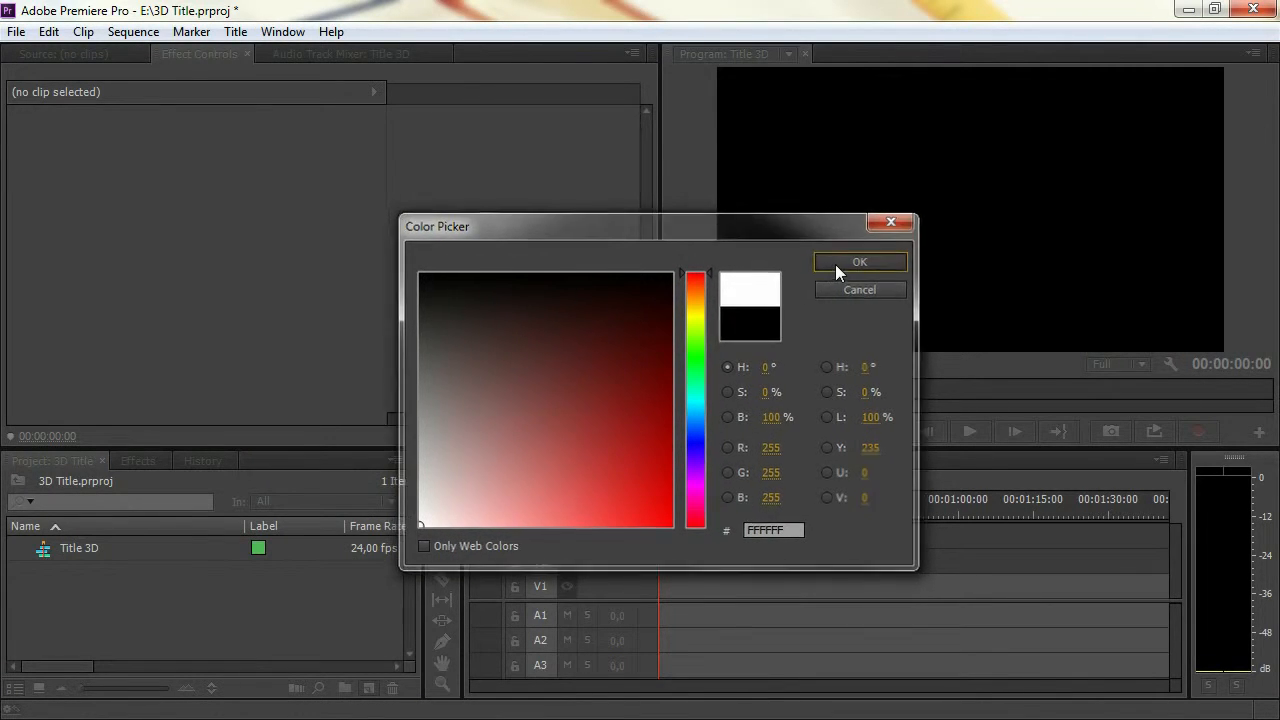
type("Background")
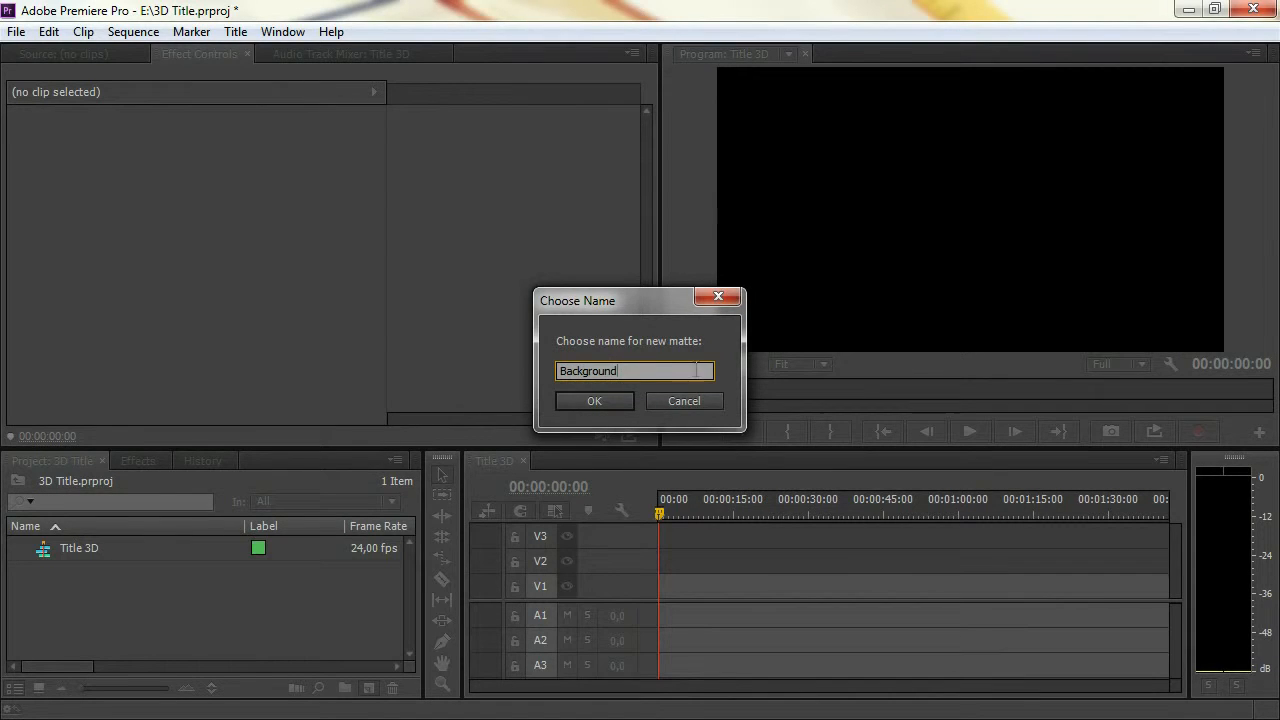
left_click(612, 404)
Place the Background matte at the start of video track V1 in the Title 3D sequence
left_click_drag(43, 557, 647, 581)
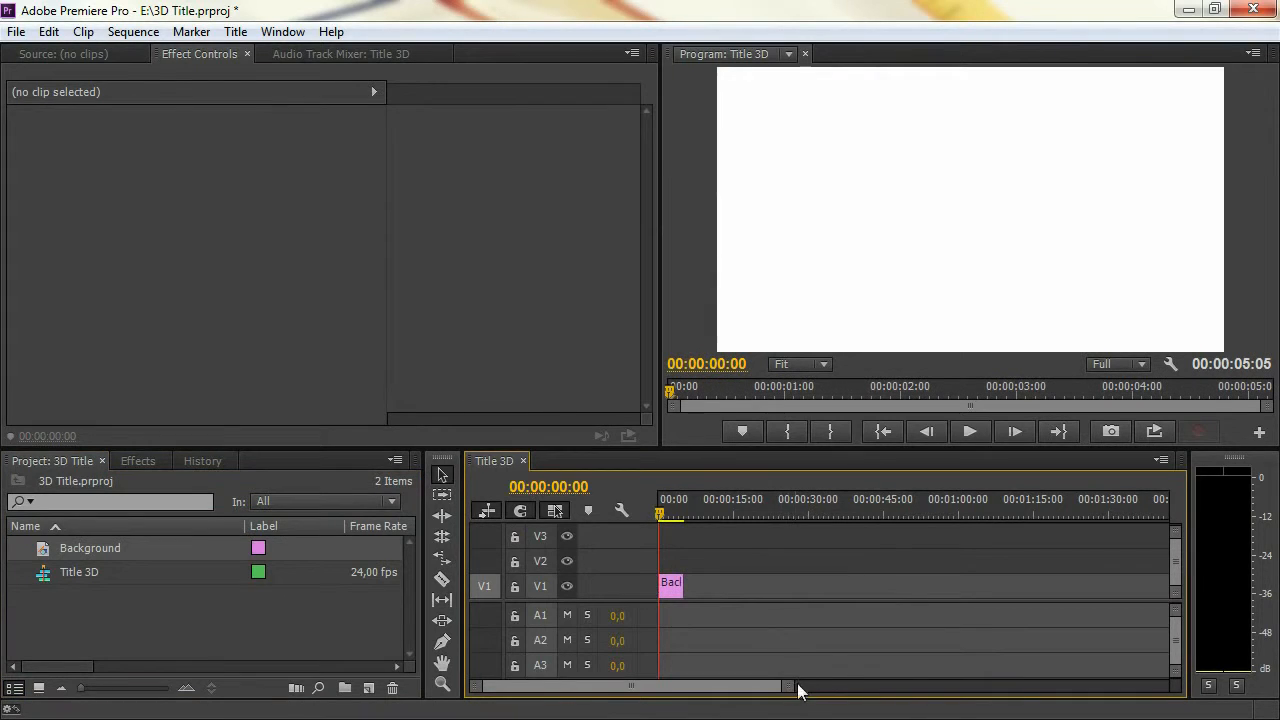
left_click_drag(789, 686, 686, 689)
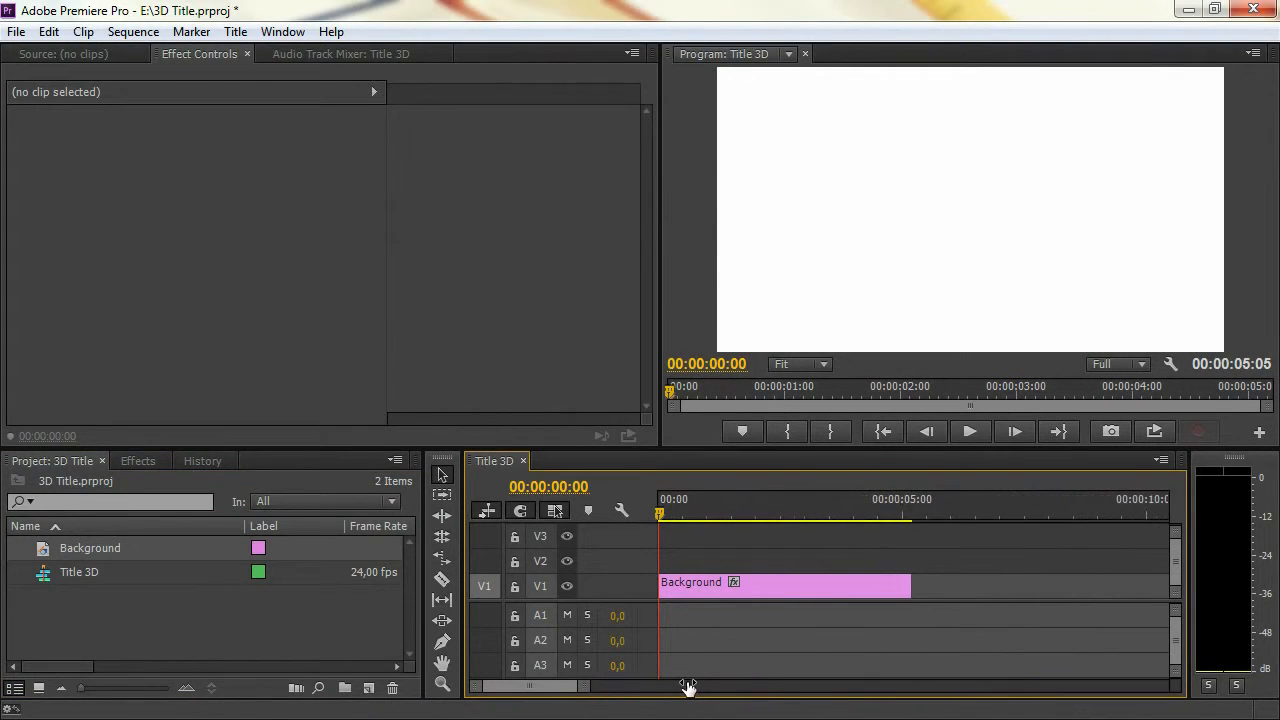
left_click(258, 621)
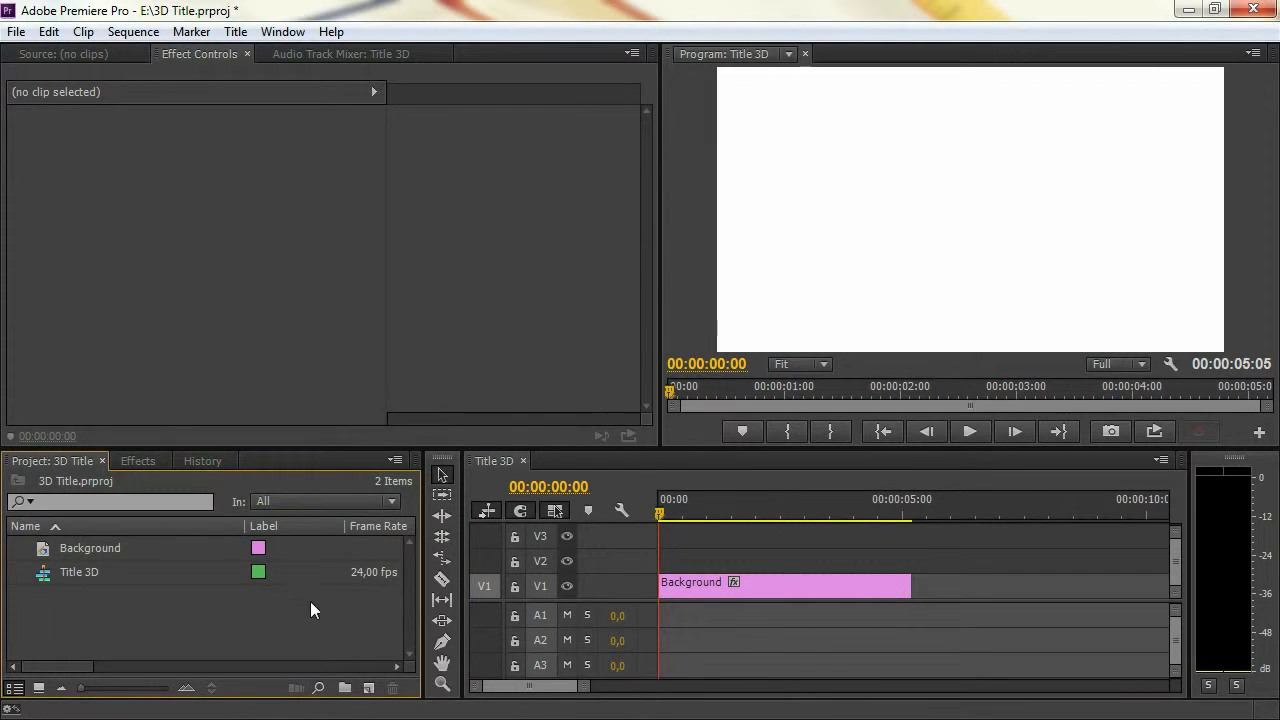
Create a new 1280 x 720 title named 3D Title at 24 fps
left_click(369, 688)
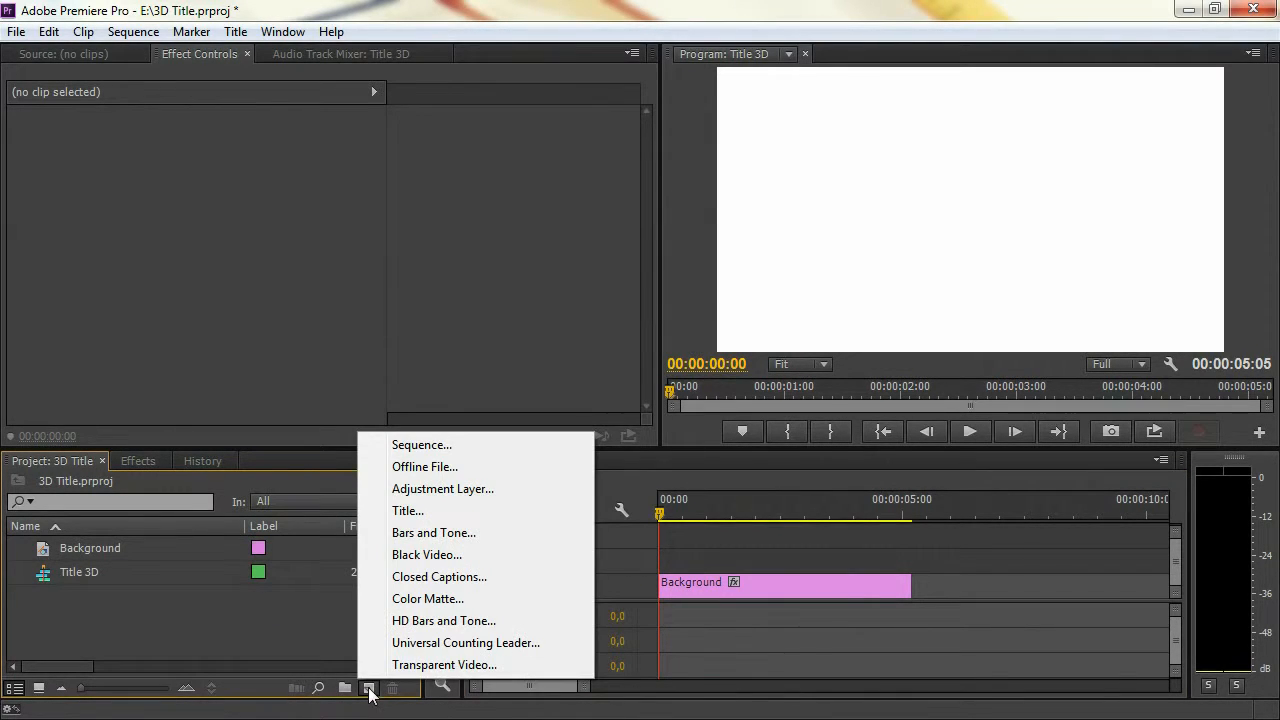
left_click(457, 512)
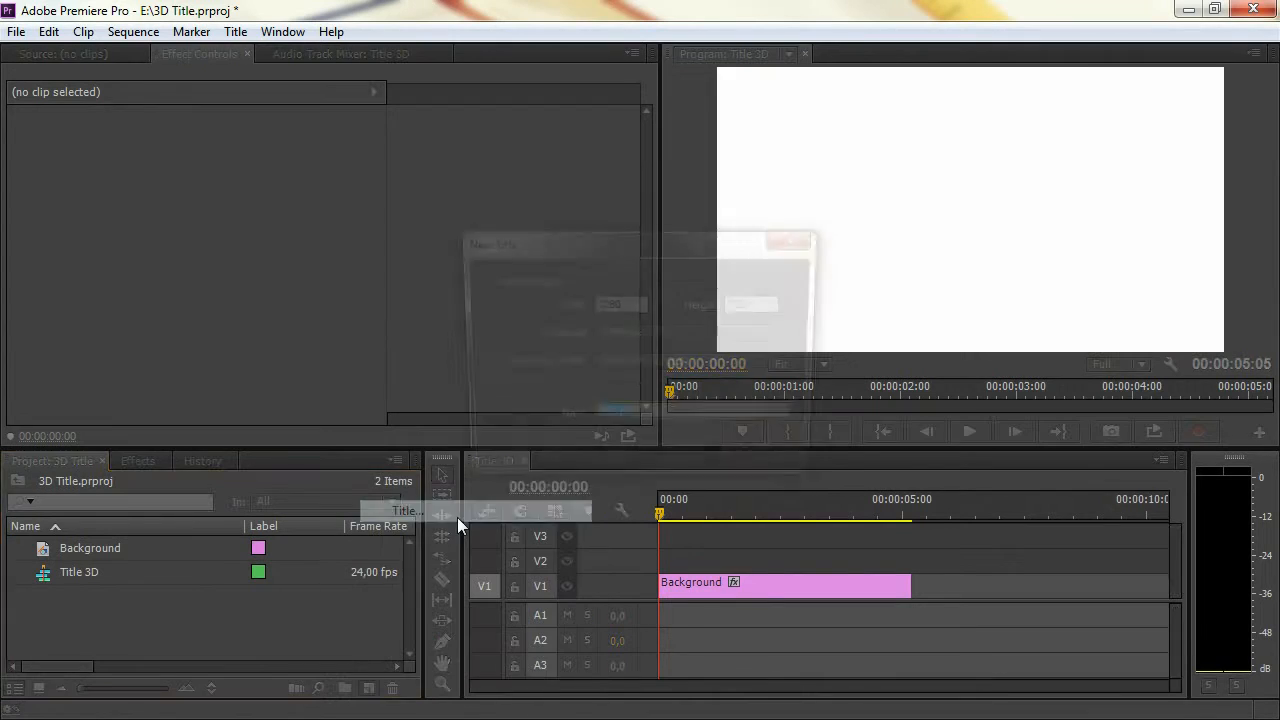
type("3D")
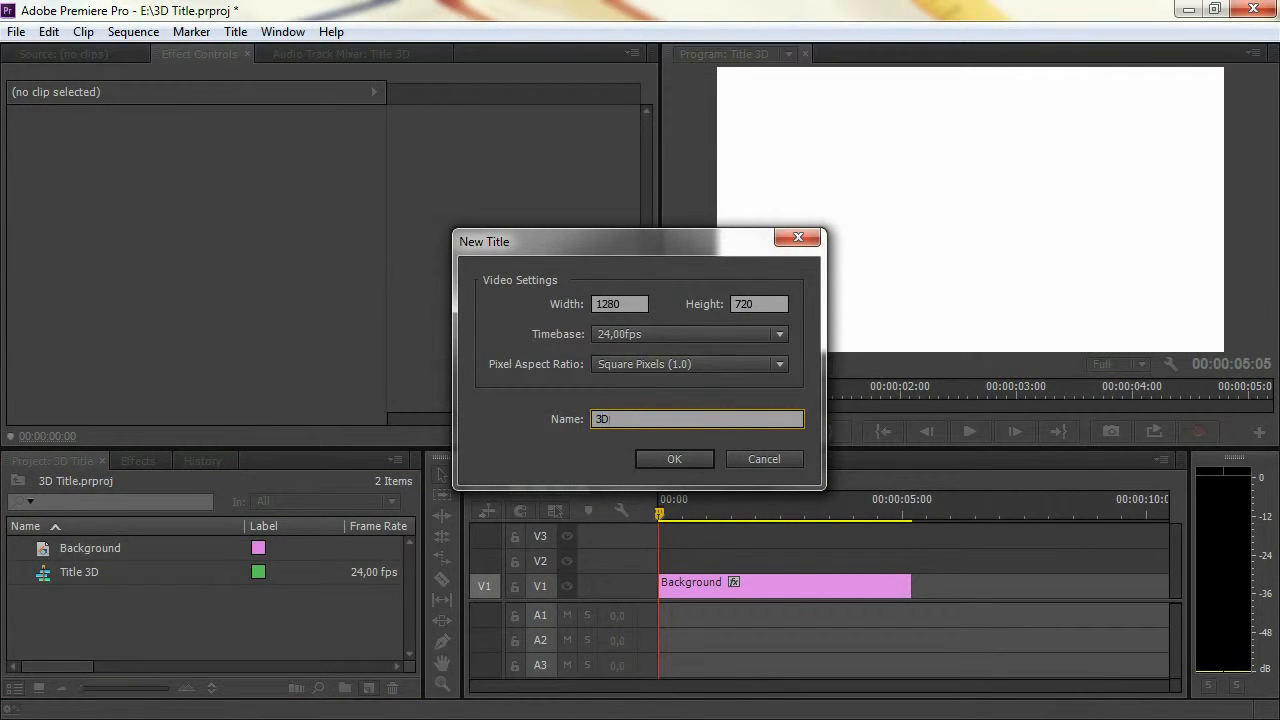
type(" Title")
left_click(676, 458)
Add the text "3D TITLE" to the title canvas with the Type tool
left_click(202, 151)
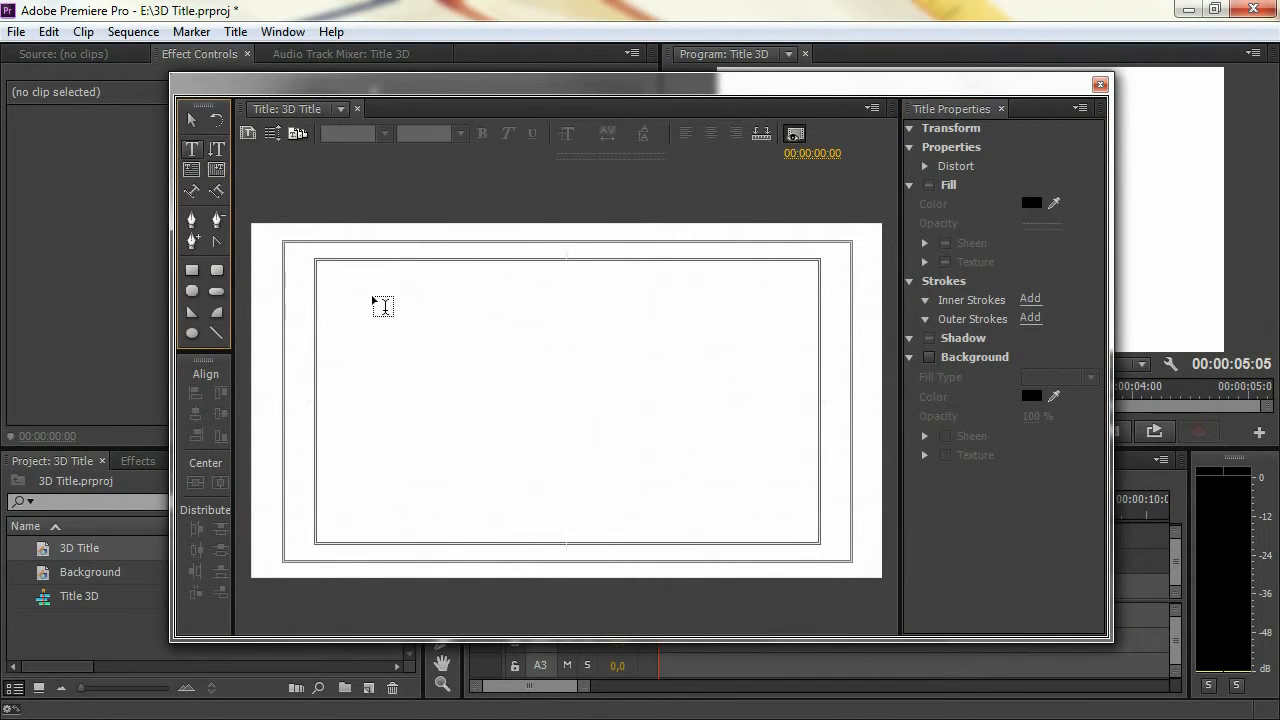
left_click(545, 359)
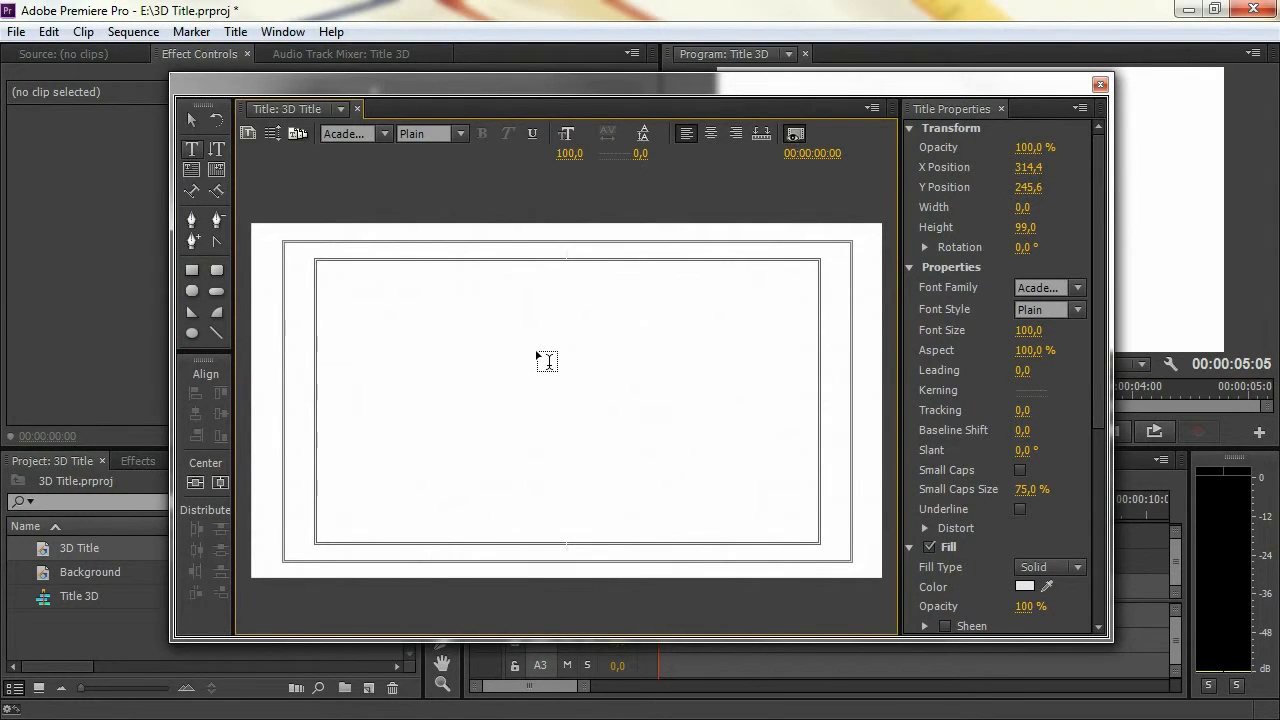
type("3D TITLE")
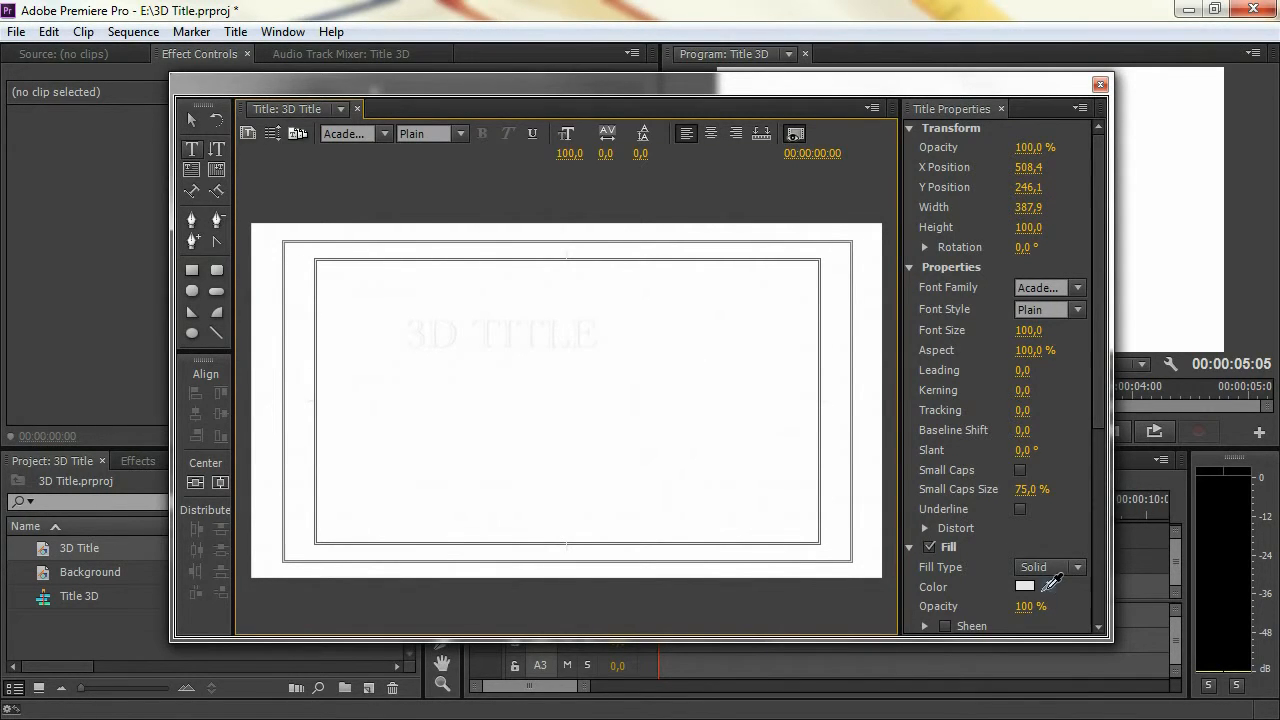
Set the title text's fill color to red (E12020) and its font family to Impact
left_click(1024, 587)
left_click_drag(427, 481, 636, 497)
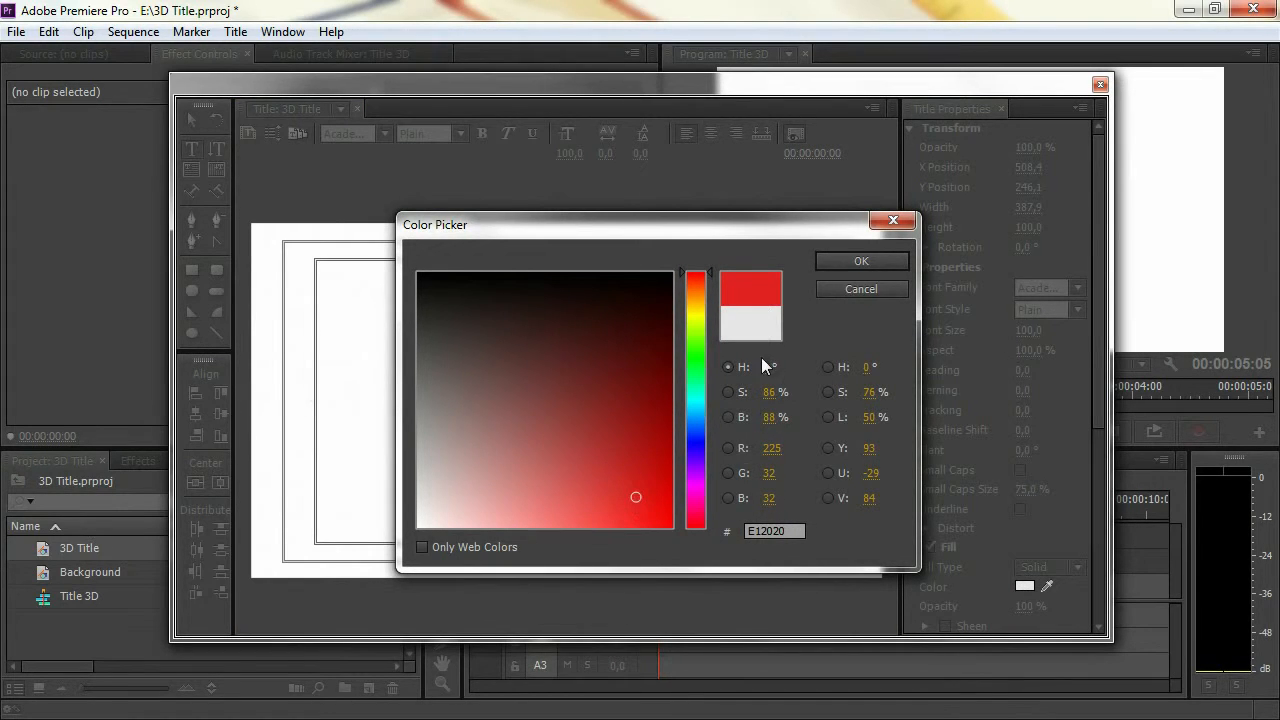
left_click(855, 256)
left_click(1034, 282)
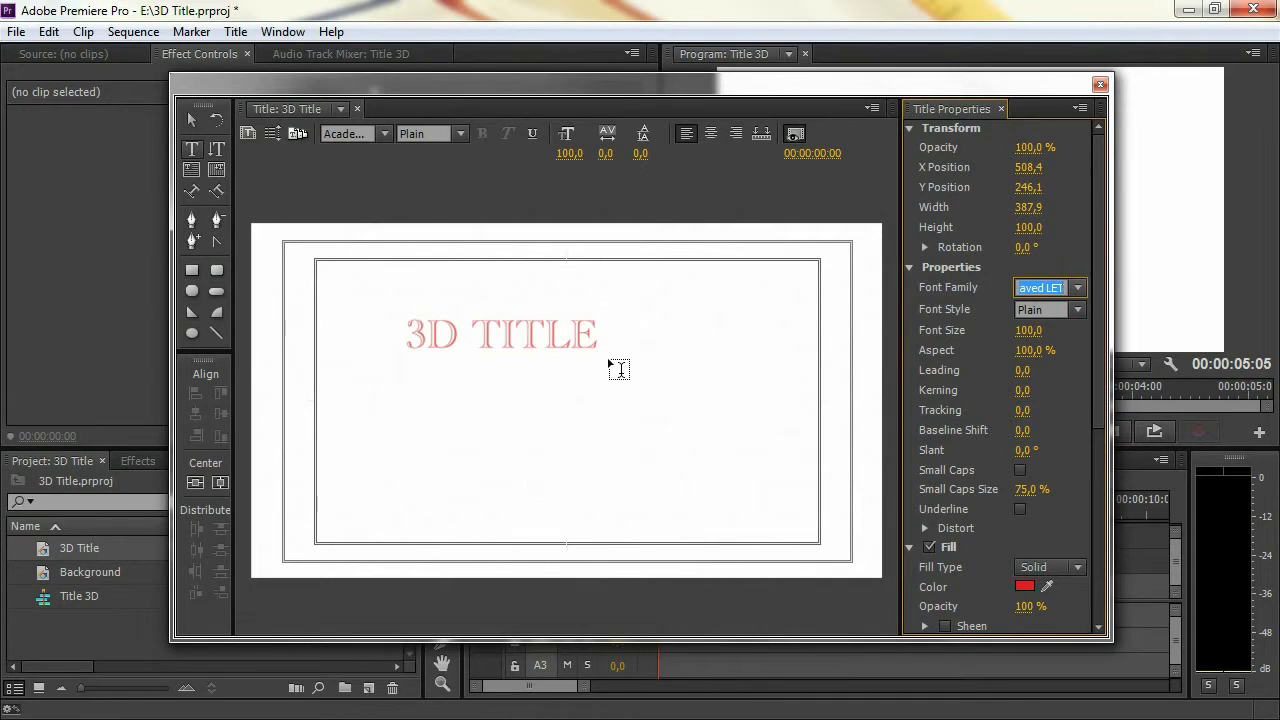
type("Impact")
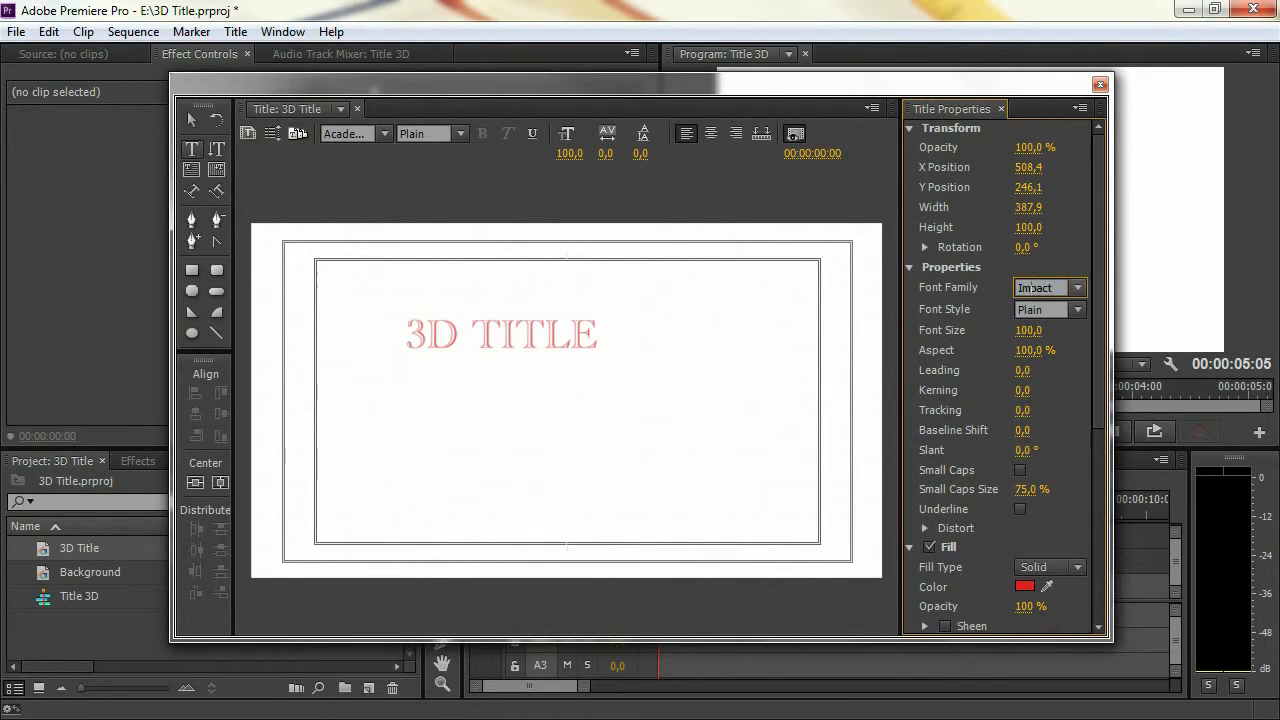
key("Return")
Enlarge the title text to a font size of about 152 and center it vertically and horizontally in the frame
left_click(192, 120)
left_click_drag(584, 369, 677, 400)
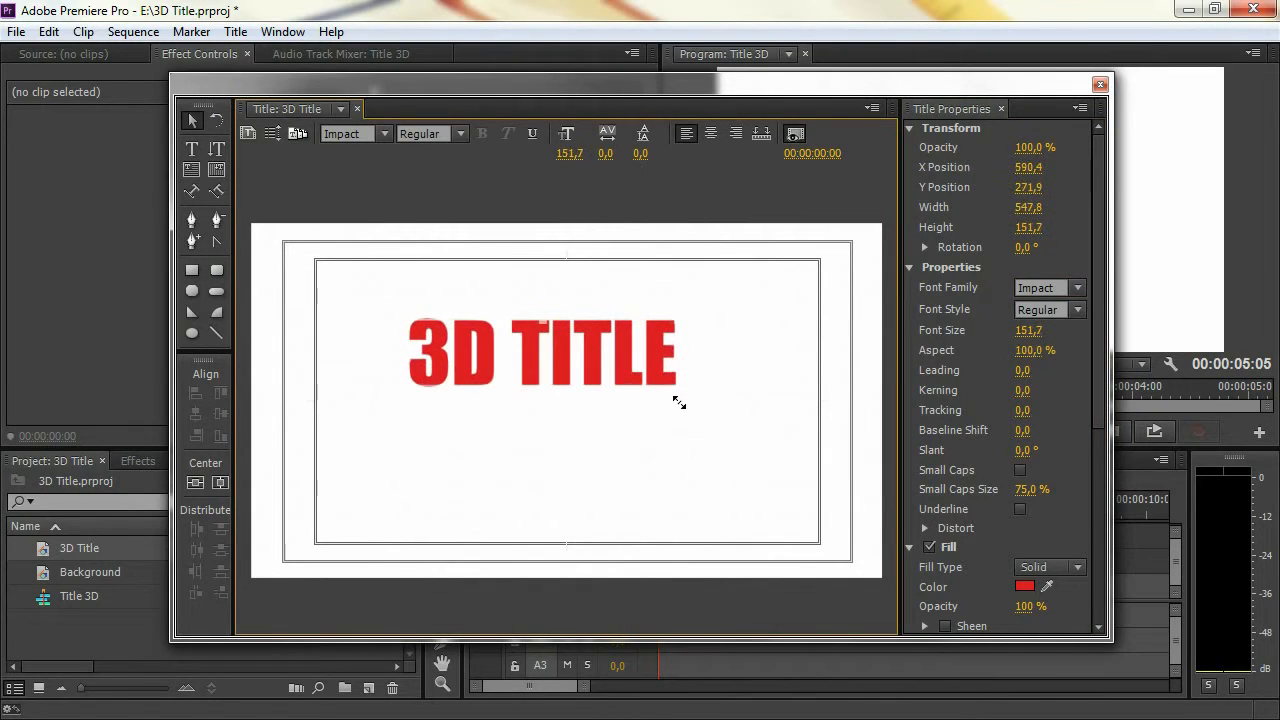
left_click(220, 482)
left_click(195, 482)
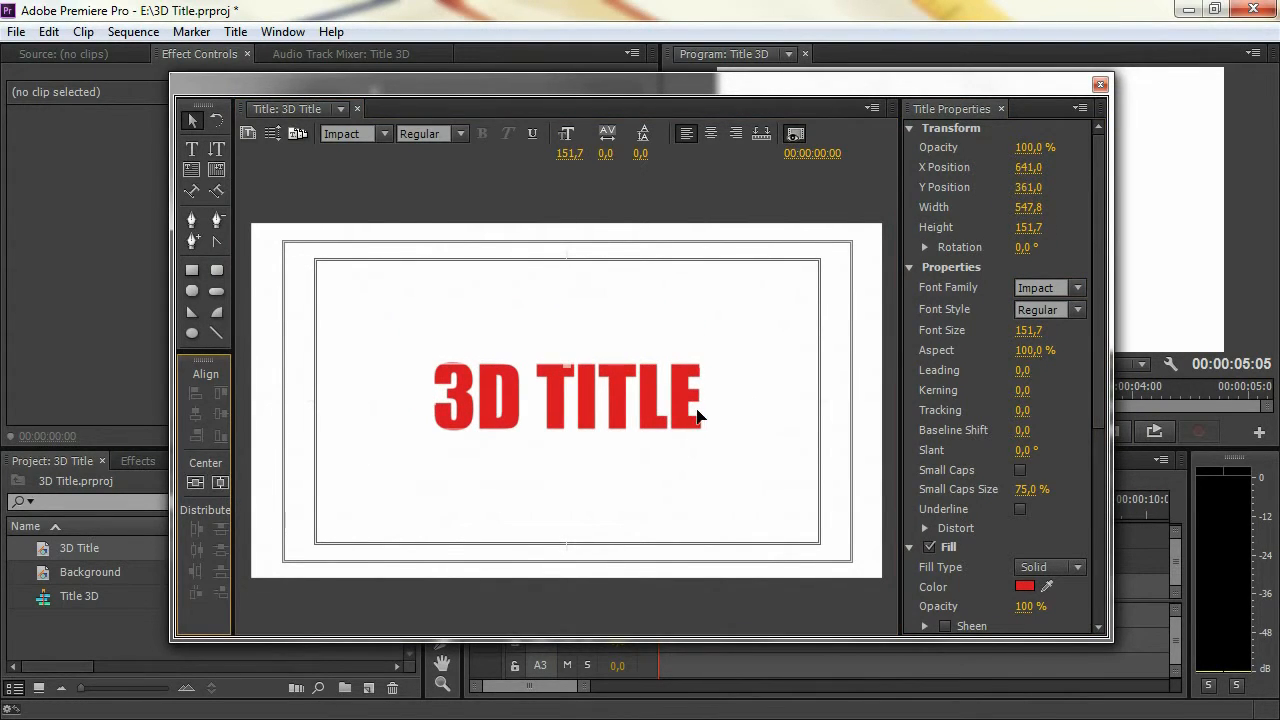
Close the title editor and place 3D Title at the start of track V2 above the Background clip
left_click(833, 331)
left_click(1100, 85)
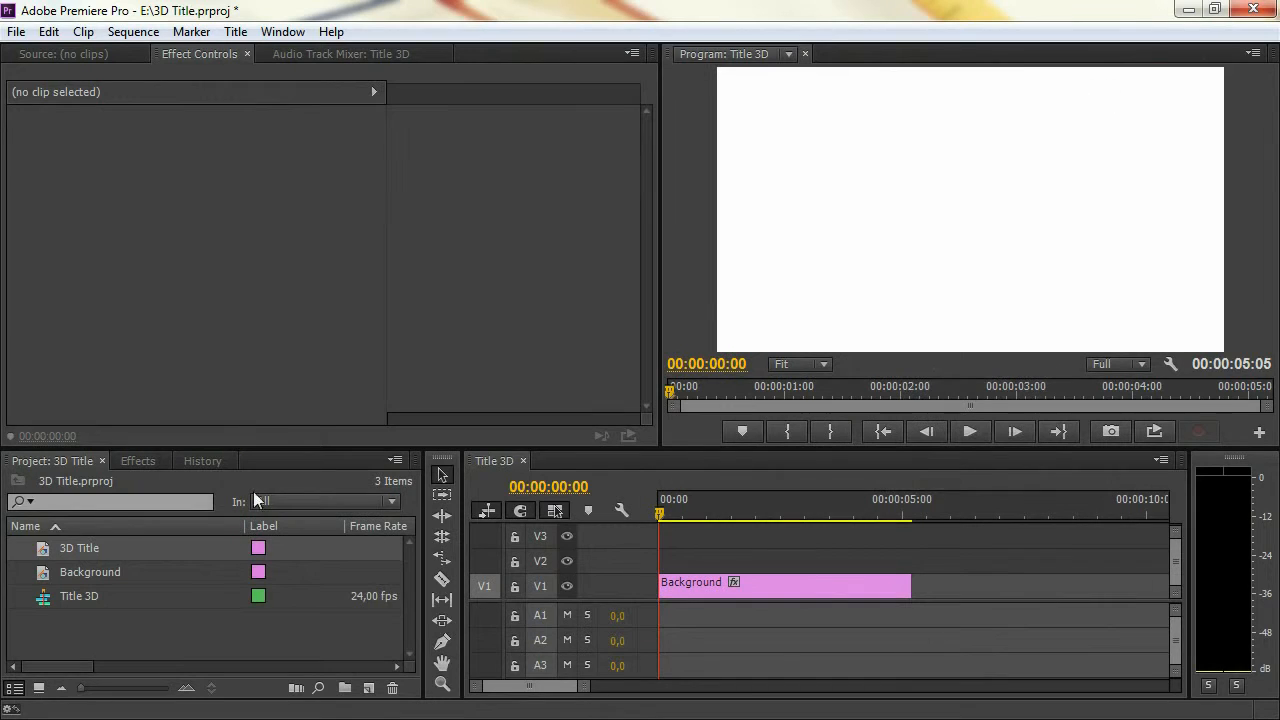
left_click_drag(312, 518, 716, 536)
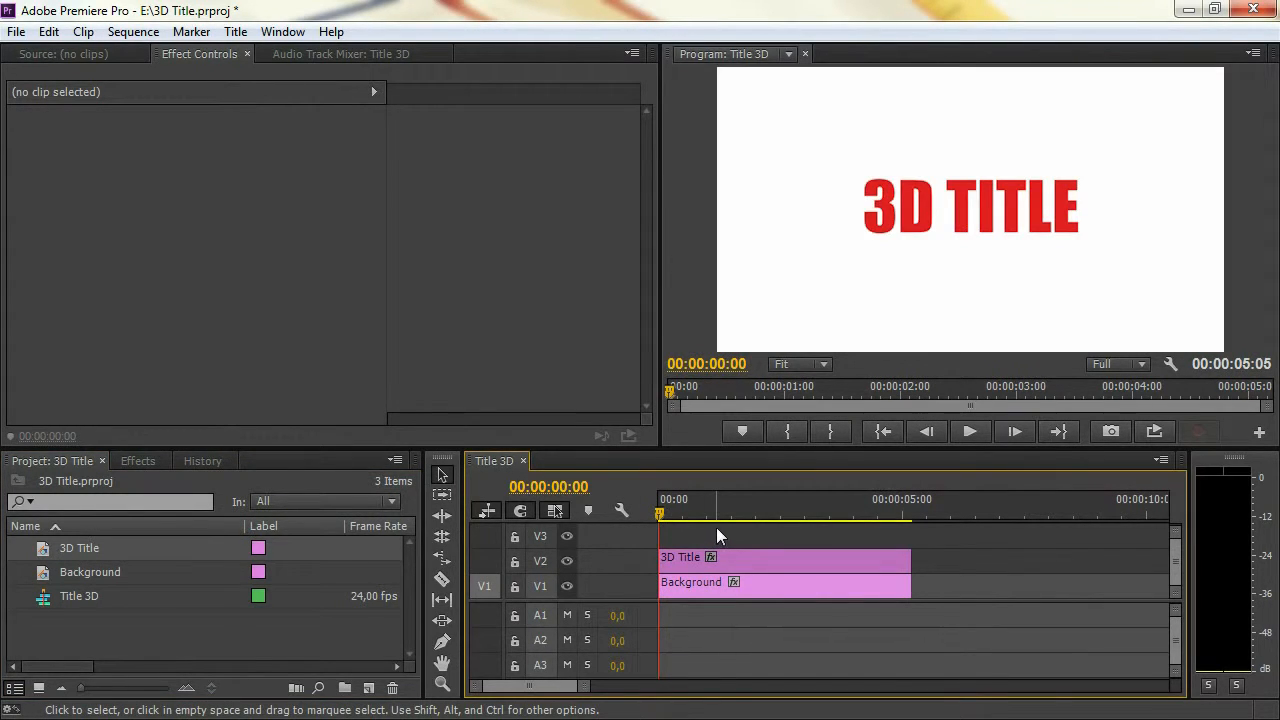
Search the effects for "basic" and apply the Basic 3D effect to the 3D Title clip on V2
left_click(137, 461)
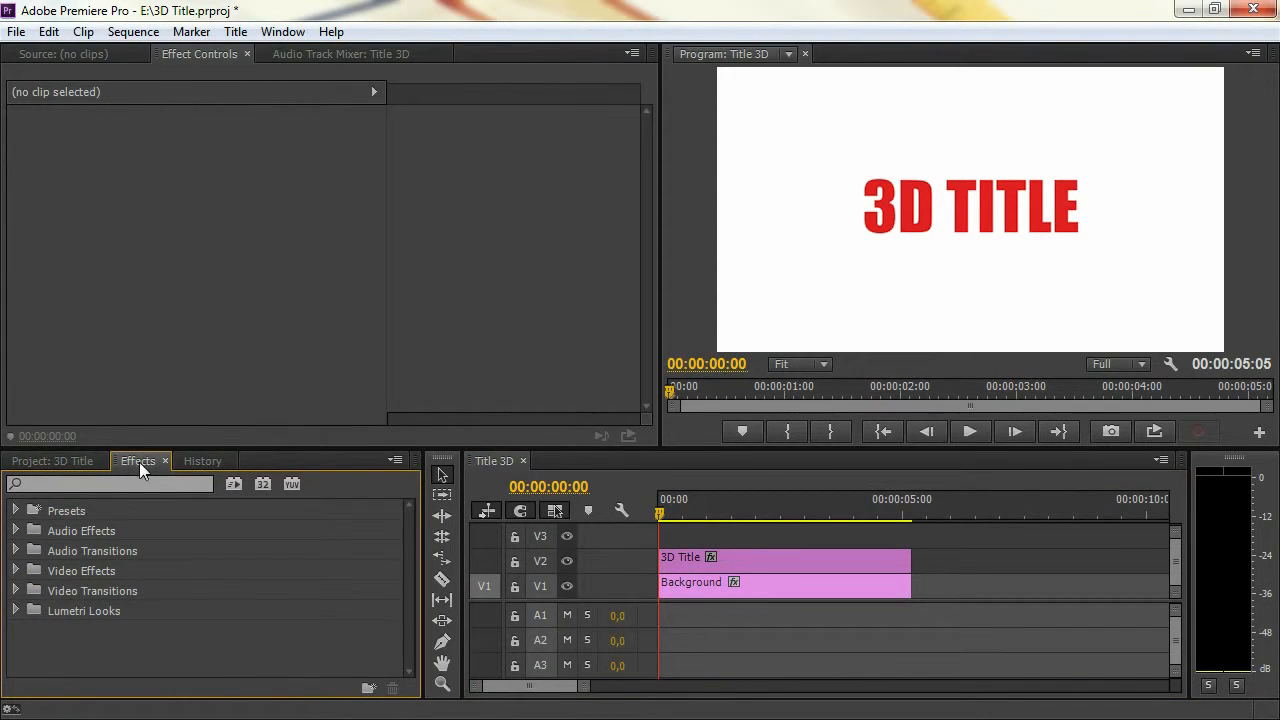
left_click(139, 478)
type("basic")
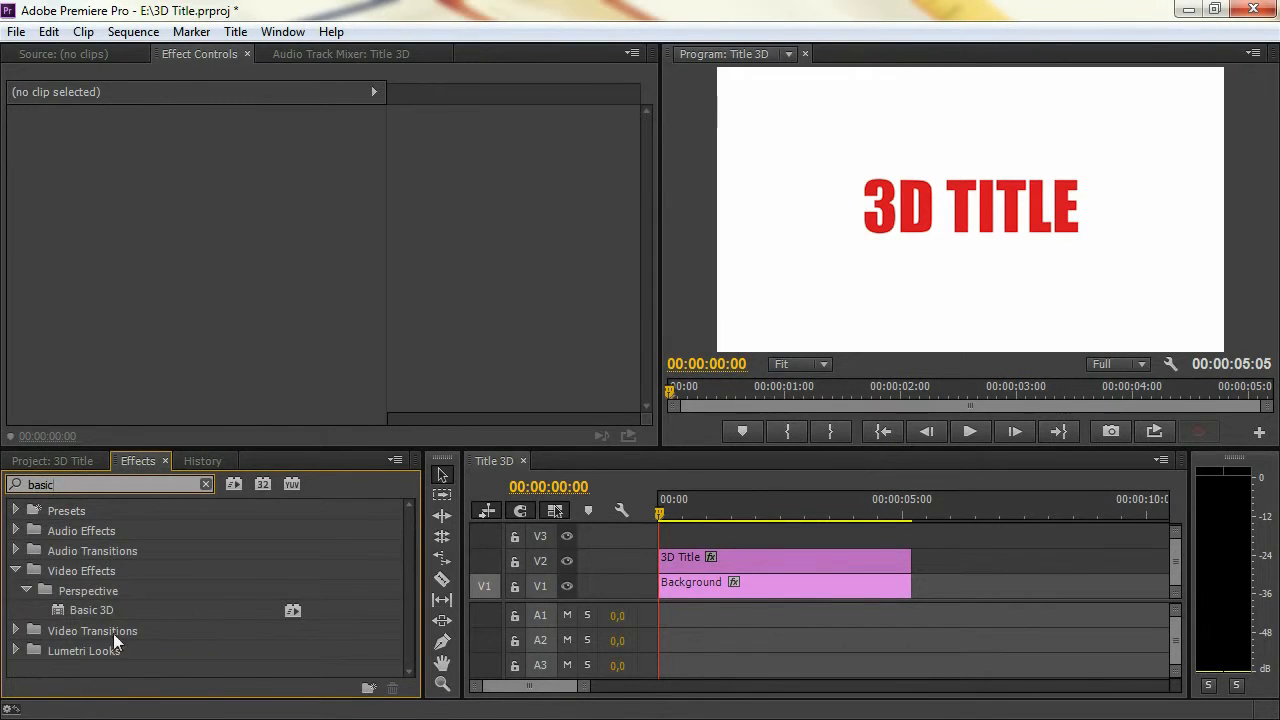
left_click(74, 606)
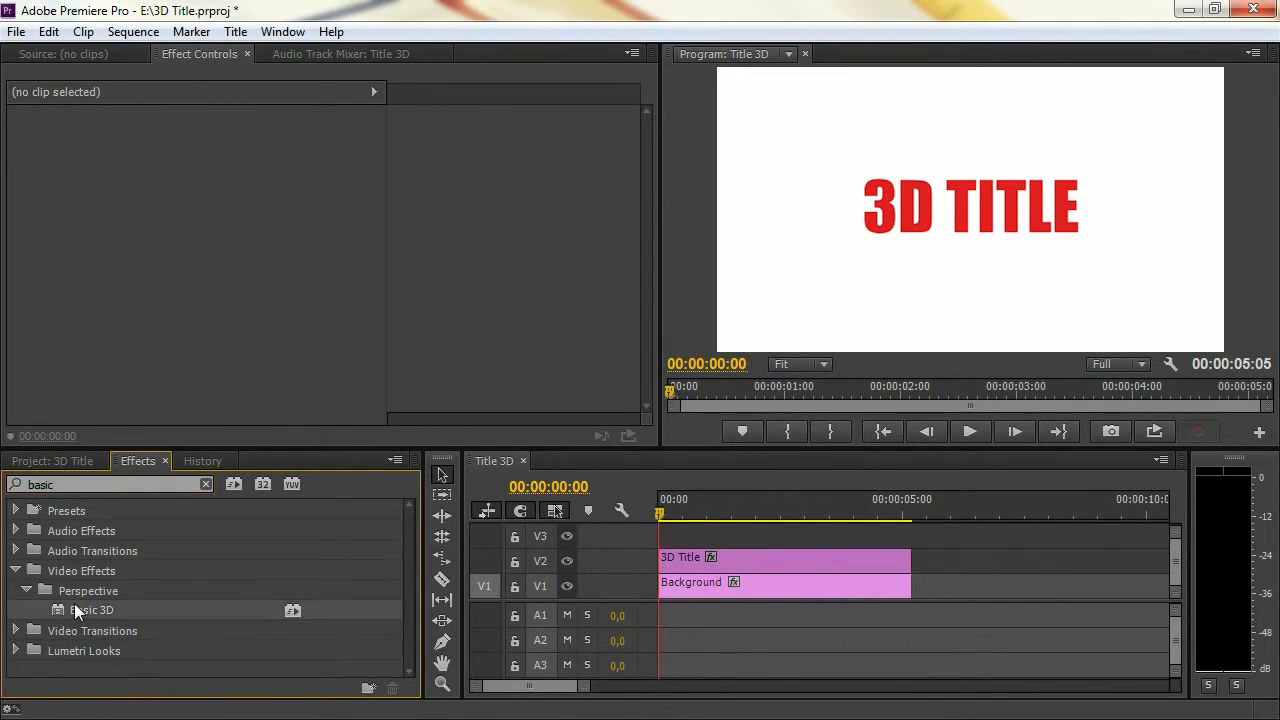
left_click_drag(56, 608, 834, 562)
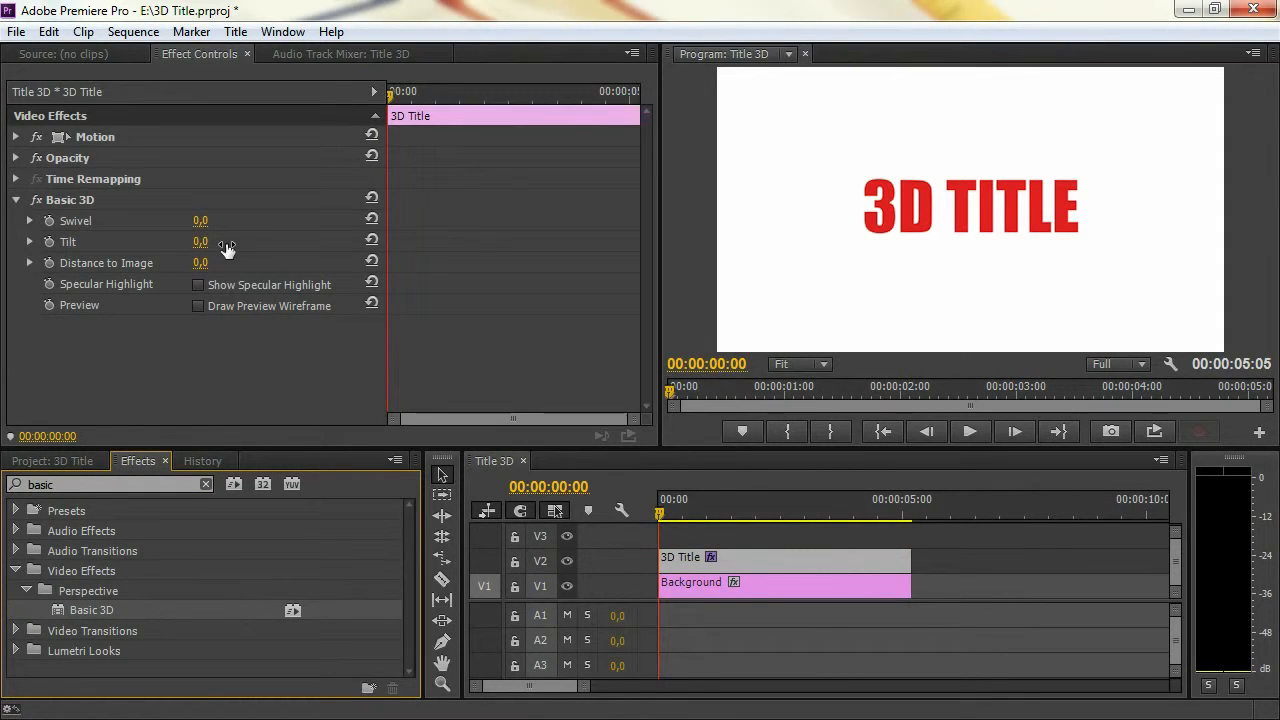
Set the Basic 3D effect's Swivel to 15° and Tilt to -5°, and collapse its settings
mouse_move(204, 221)
left_mouse_down()
mouse_move(228, 221)
mouse_move(213, 221)
mouse_move(210, 242)
mouse_move(240, 242)
mouse_move(210, 243)
left_mouse_up()
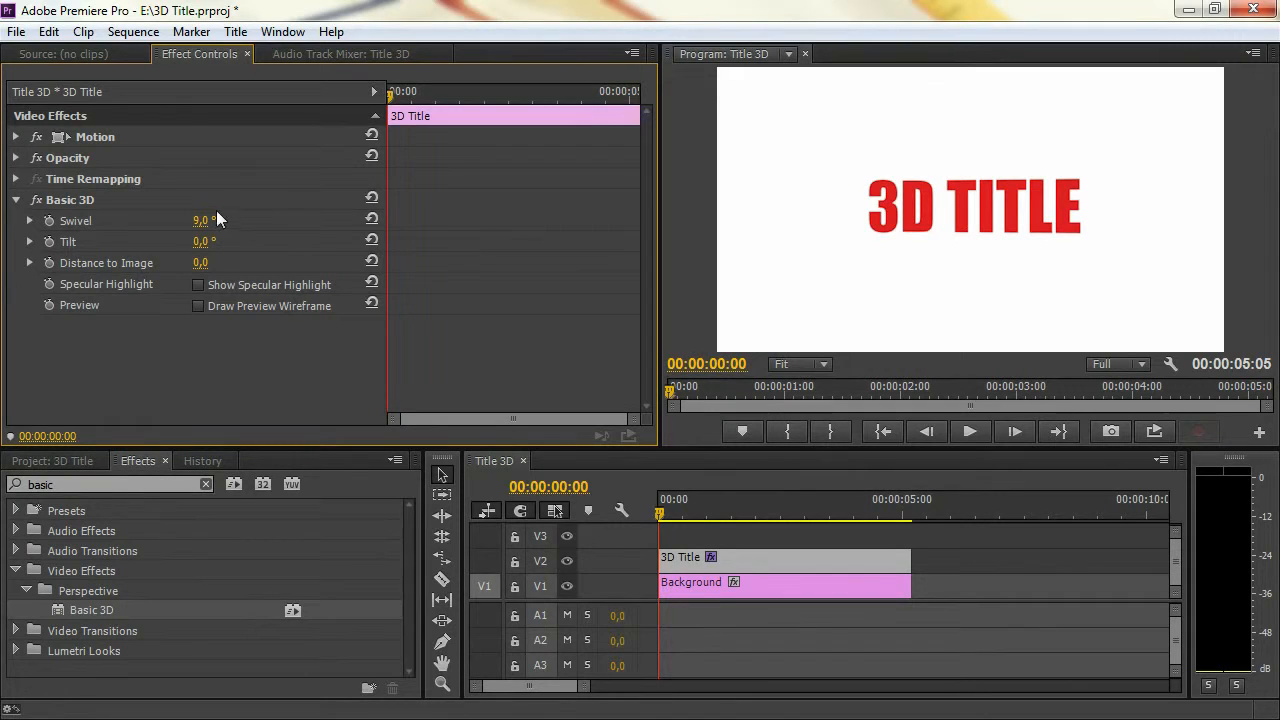
mouse_move(208, 221)
left_mouse_down()
mouse_move(250, 221)
mouse_move(212, 221)
left_mouse_up()
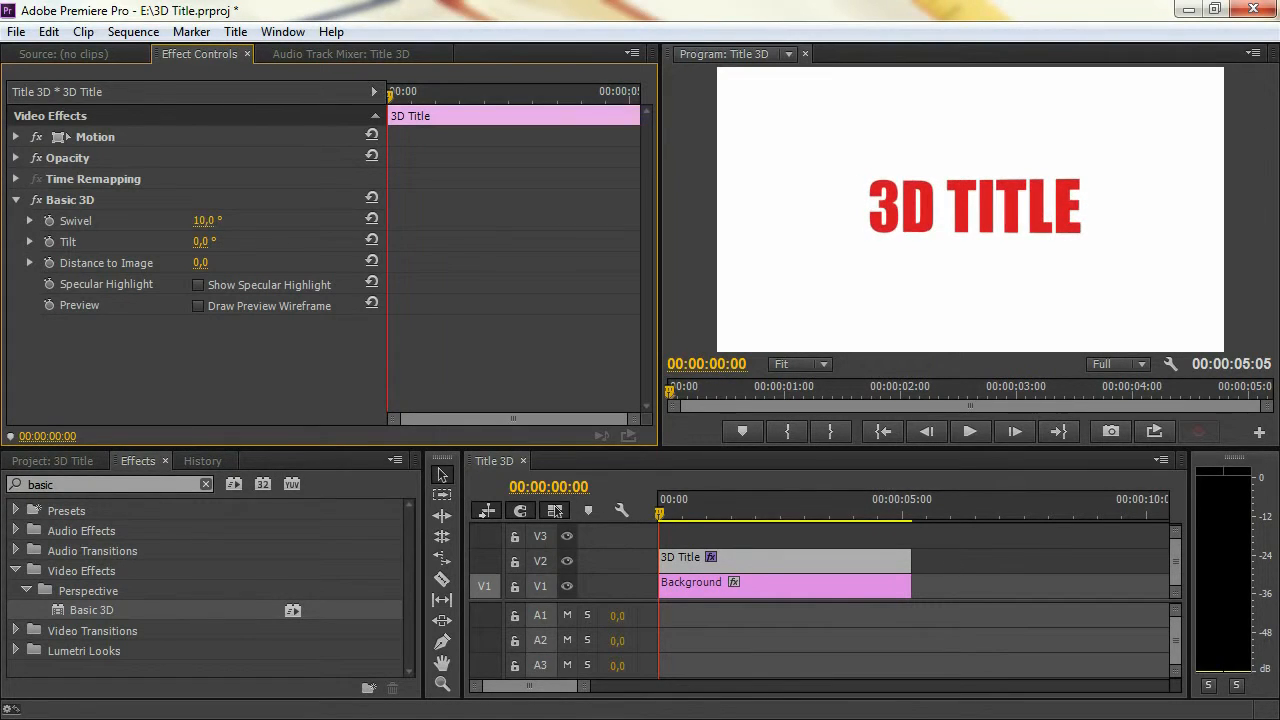
left_click(226, 221)
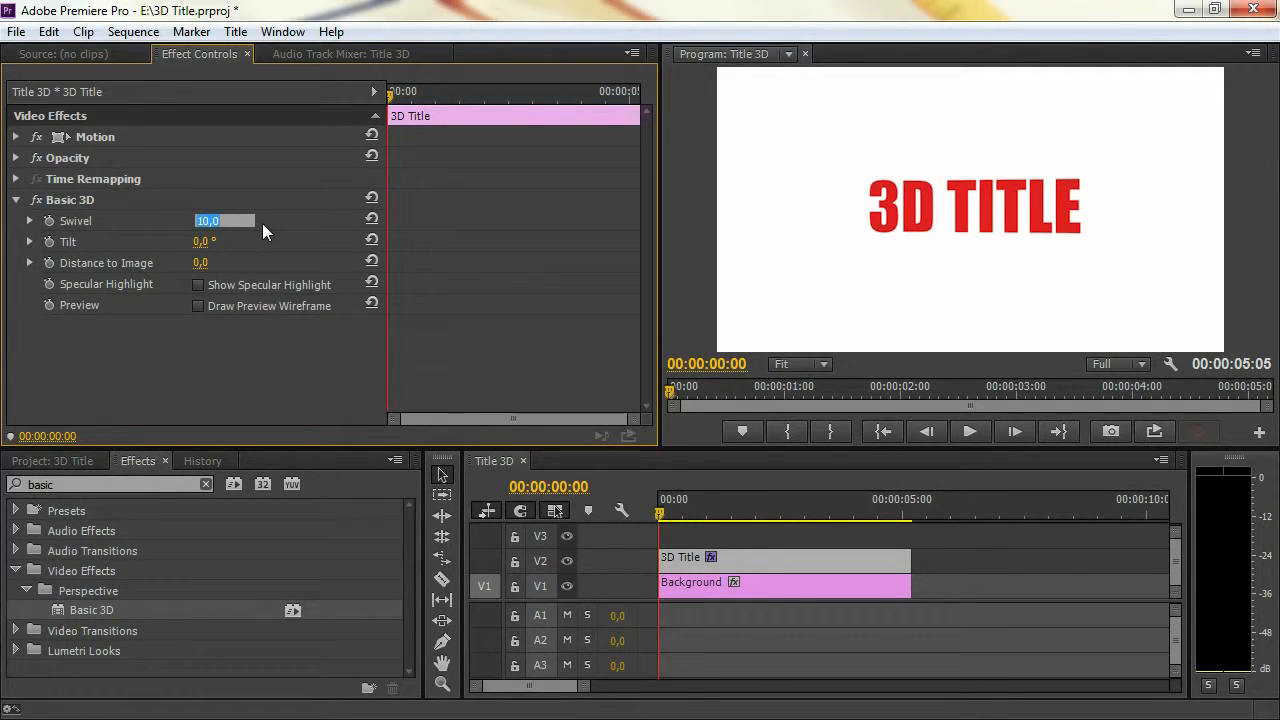
type("15")
key("Return")
left_click(203, 241)
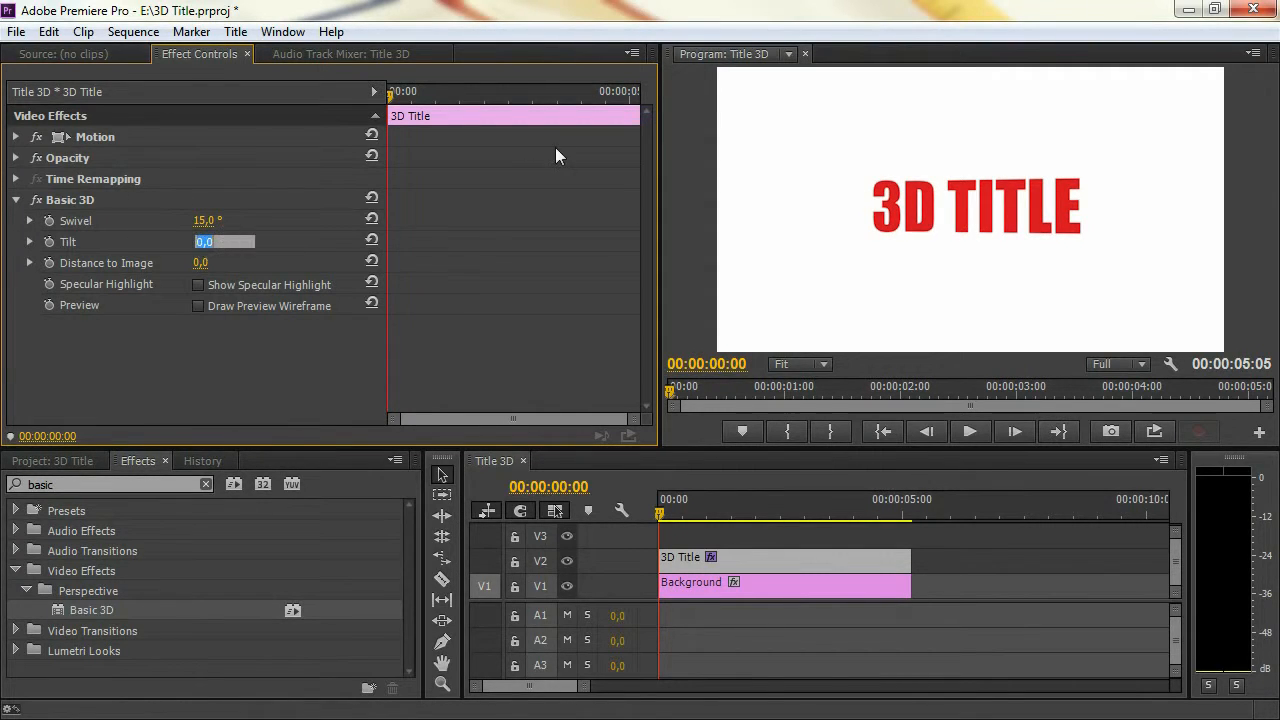
type("-5")
key("Return")
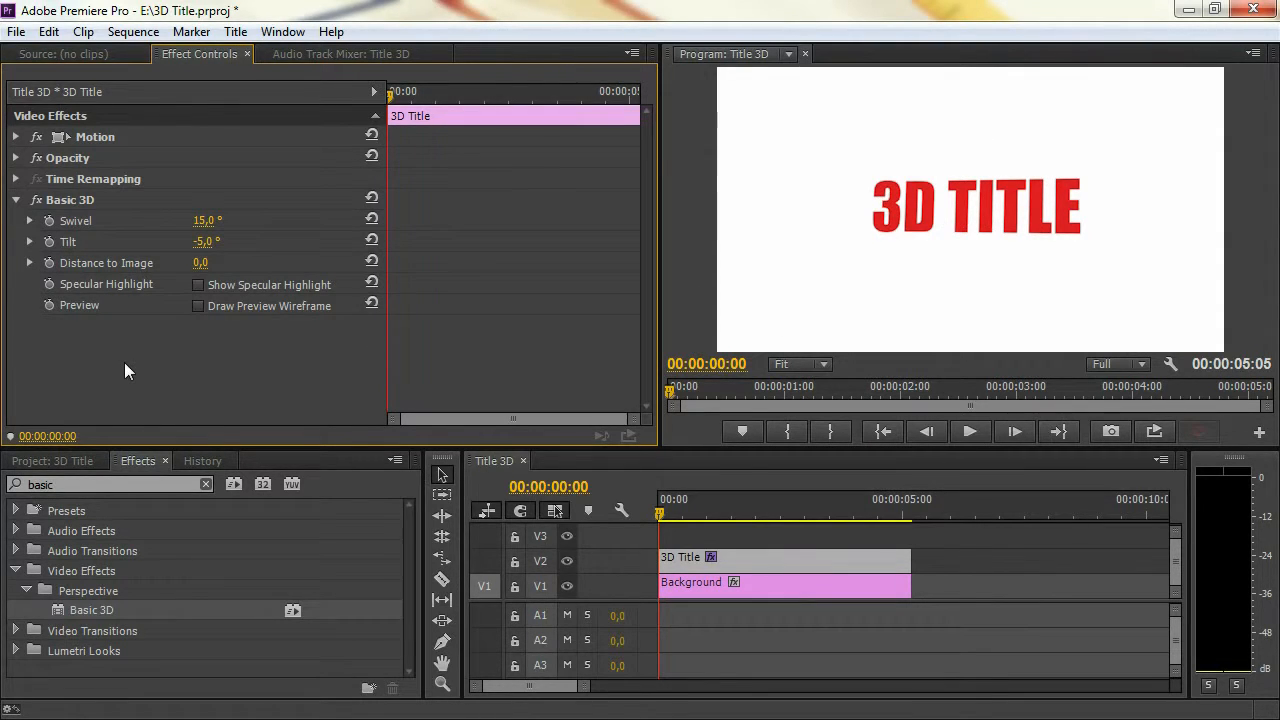
left_click(15, 200)
Search the effects for "drop sh" and apply the Drop Shadow effect to the 3D Title clip on V2
left_click(100, 484)
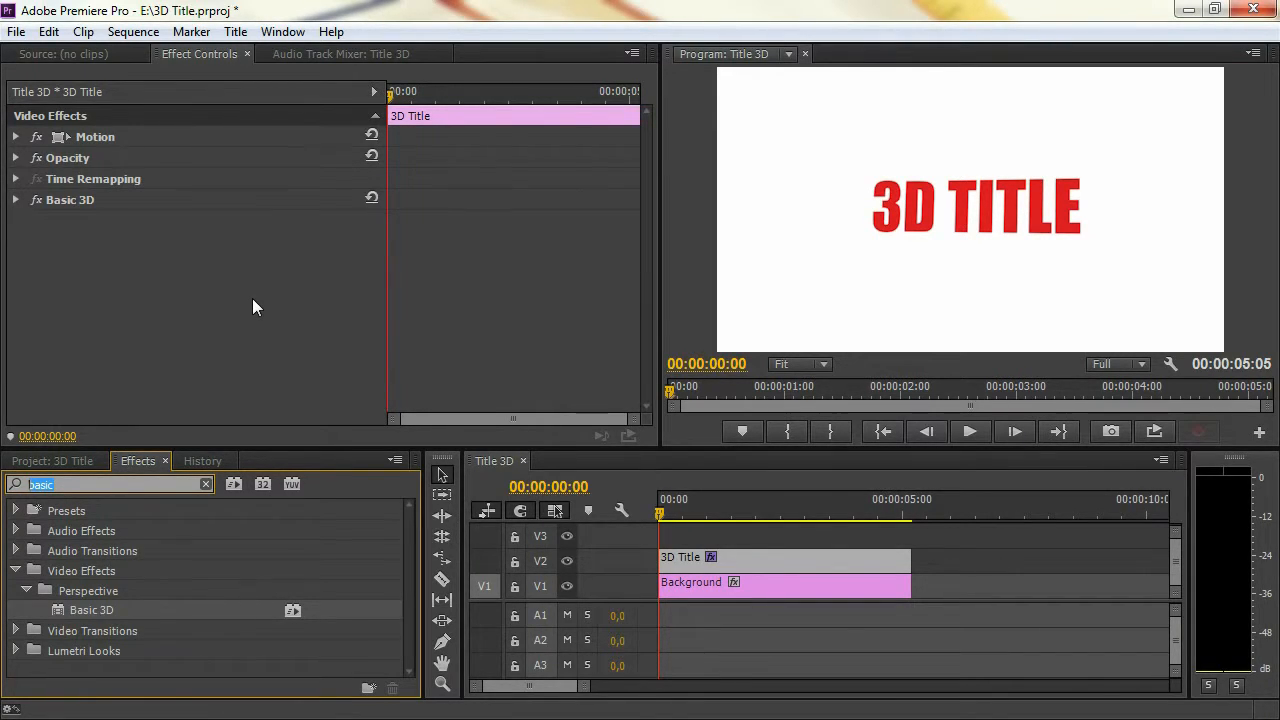
type("drop sh")
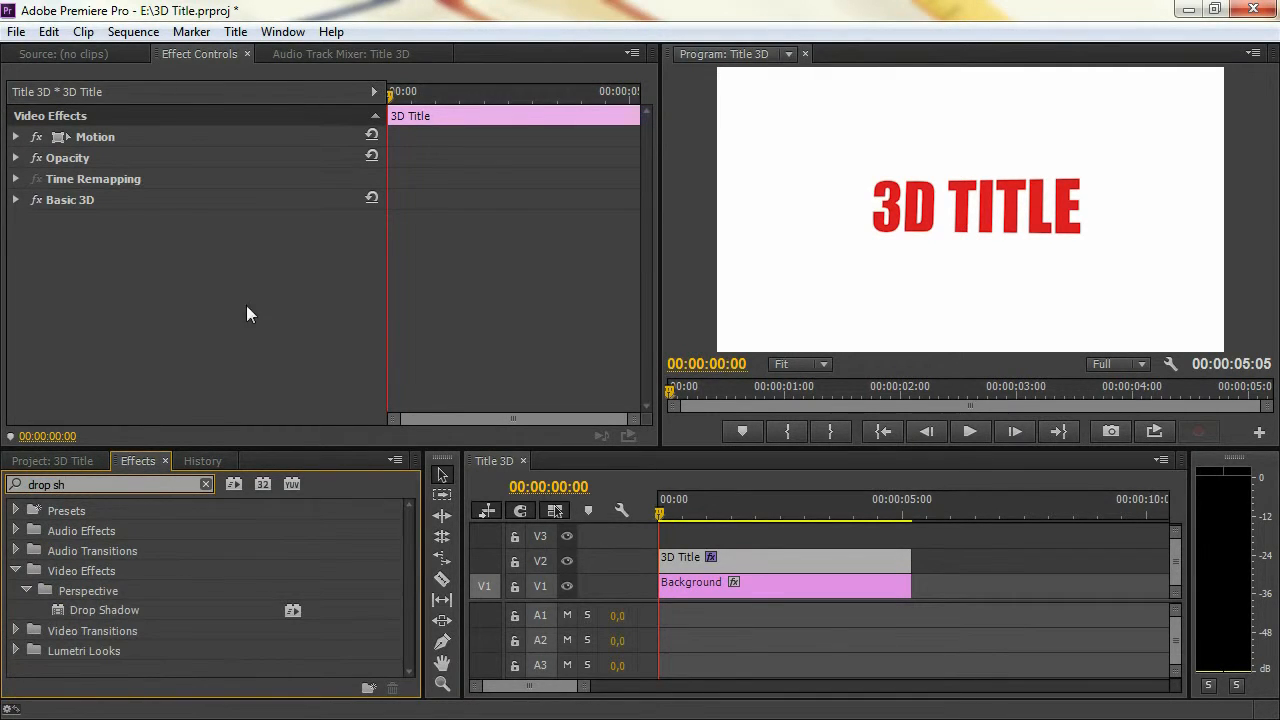
left_click(91, 613)
left_click_drag(851, 556, 840, 562)
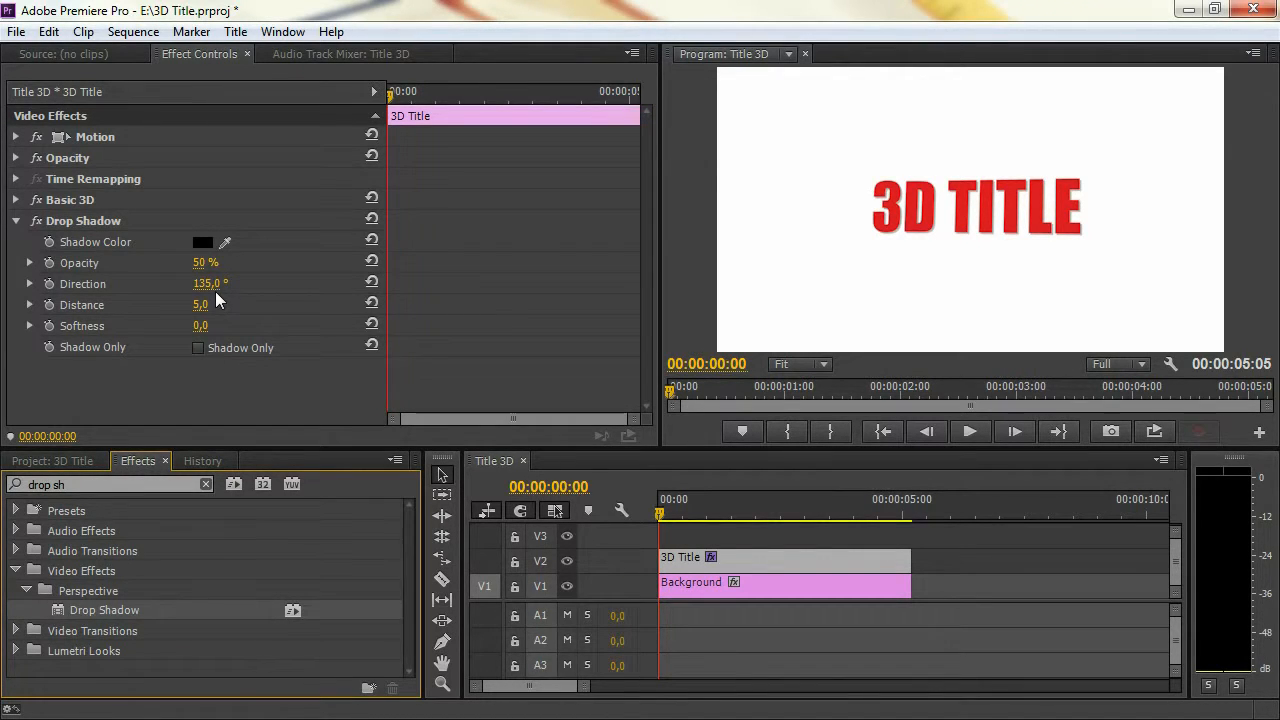
Set the Drop Shadow's Opacity to 100%, Distance to 67 and Direction to 108°
left_click_drag(201, 262, 214, 262)
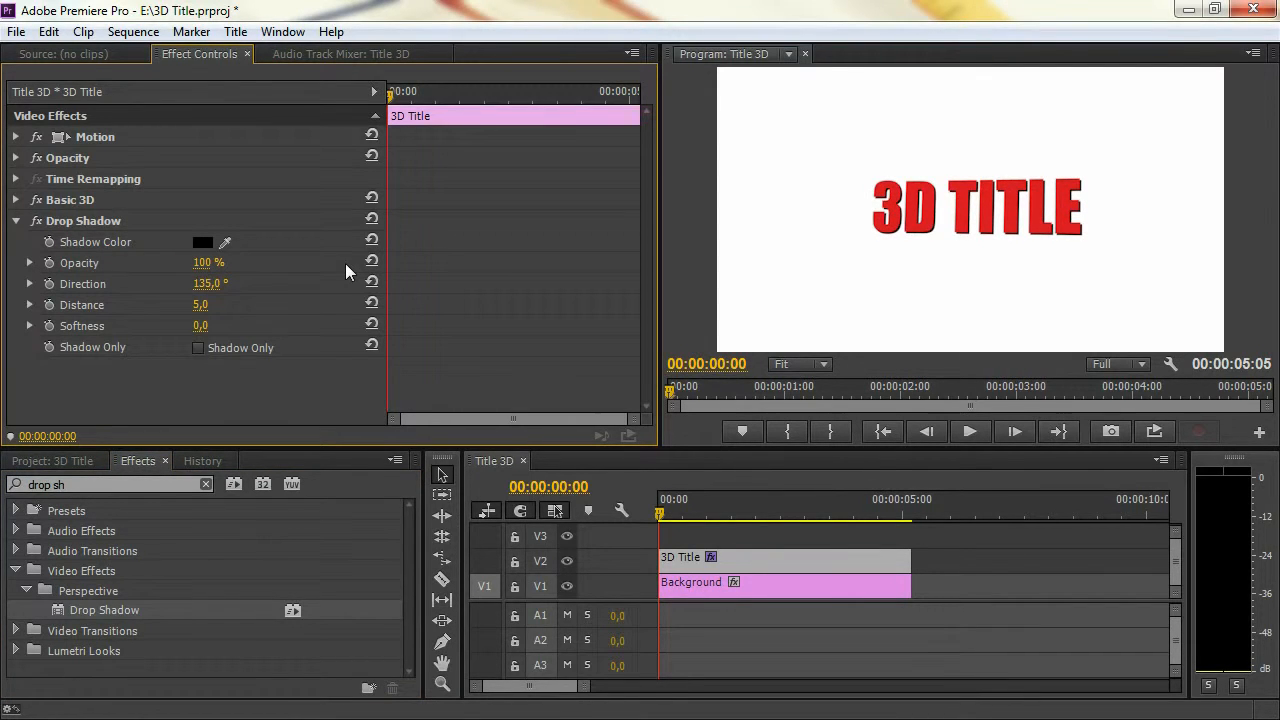
left_click_drag(200, 304, 271, 304)
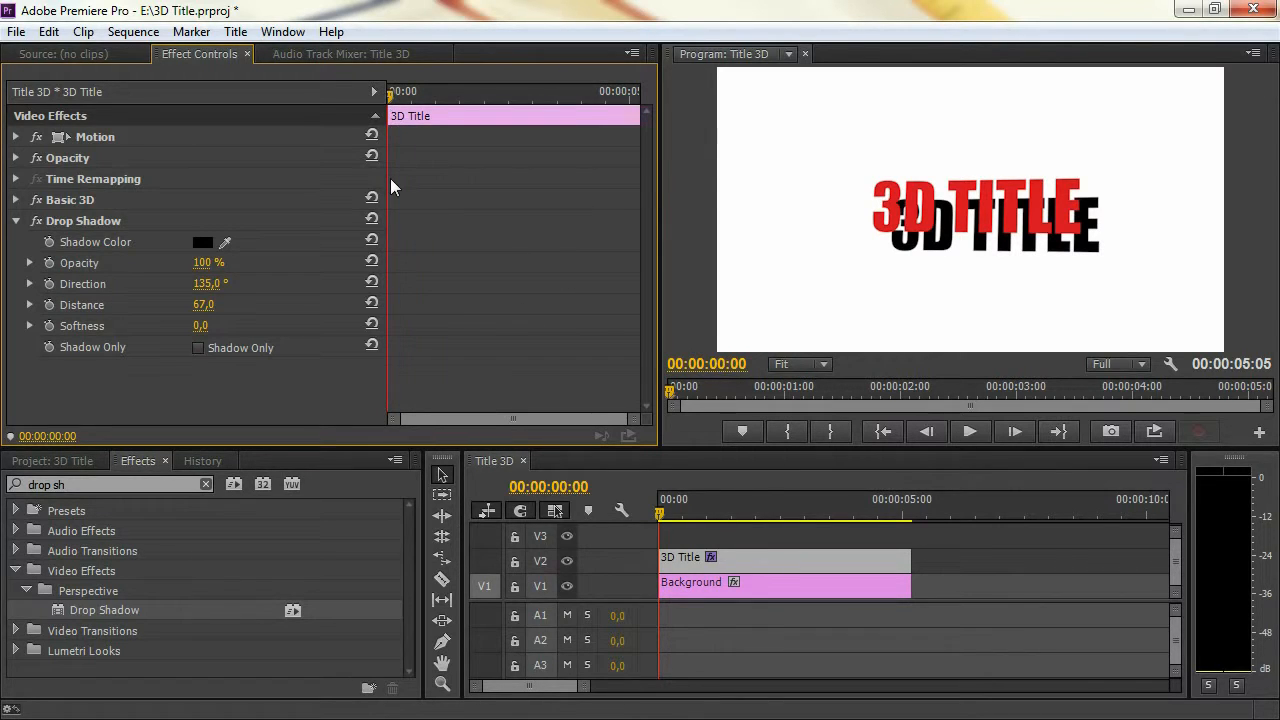
left_click_drag(250, 286, 224, 286)
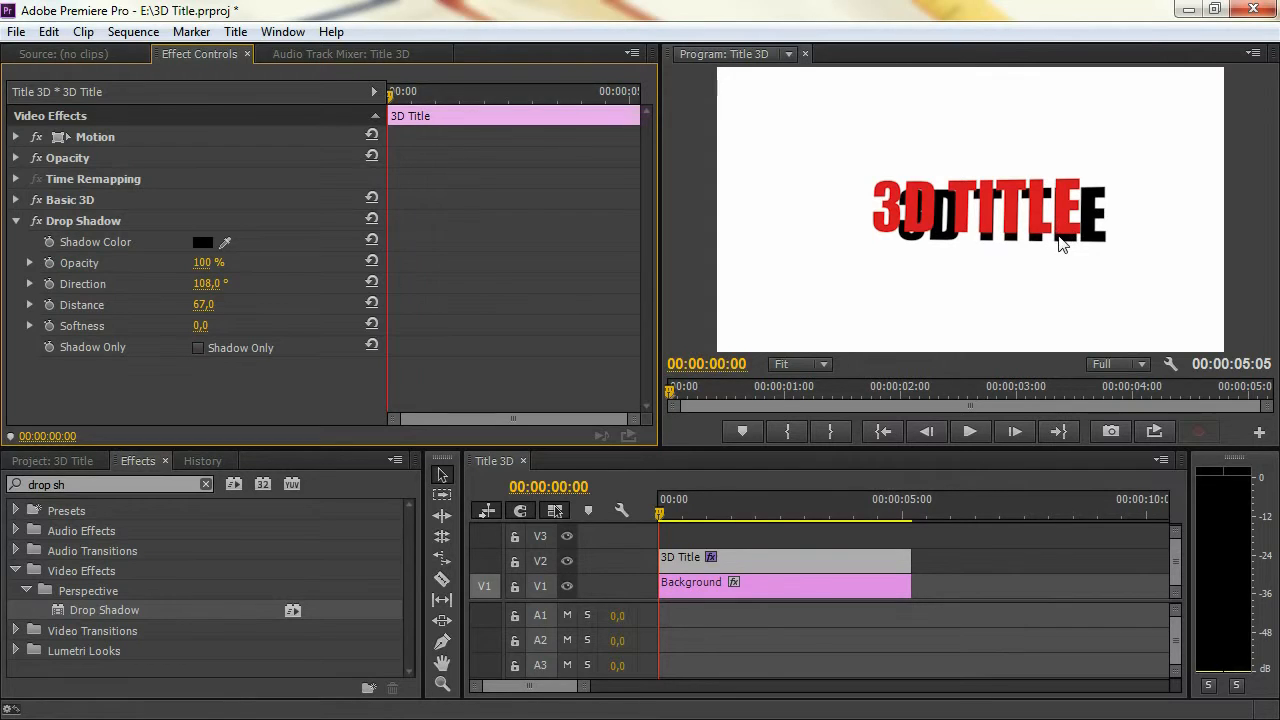
Turn on keyframing at the clip's start for the Drop Shadow's Direction and the Basic 3D effect's Swivel and Tilt
left_click(50, 284)
left_click(16, 200)
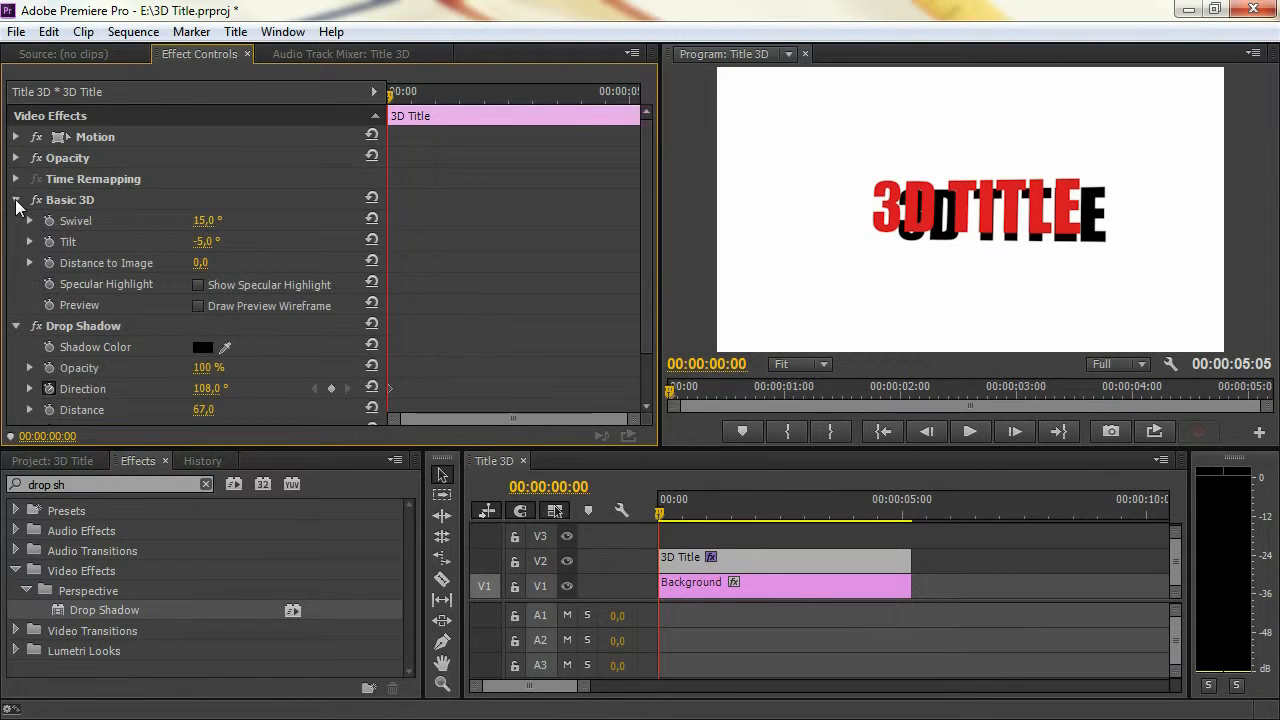
left_click(48, 221)
left_click(48, 242)
At 00:00:03:20, keyframe Swivel at -15°, Tilt at -5° and the Drop Shadow's Direction at 254°
left_click_drag(418, 86, 575, 93)
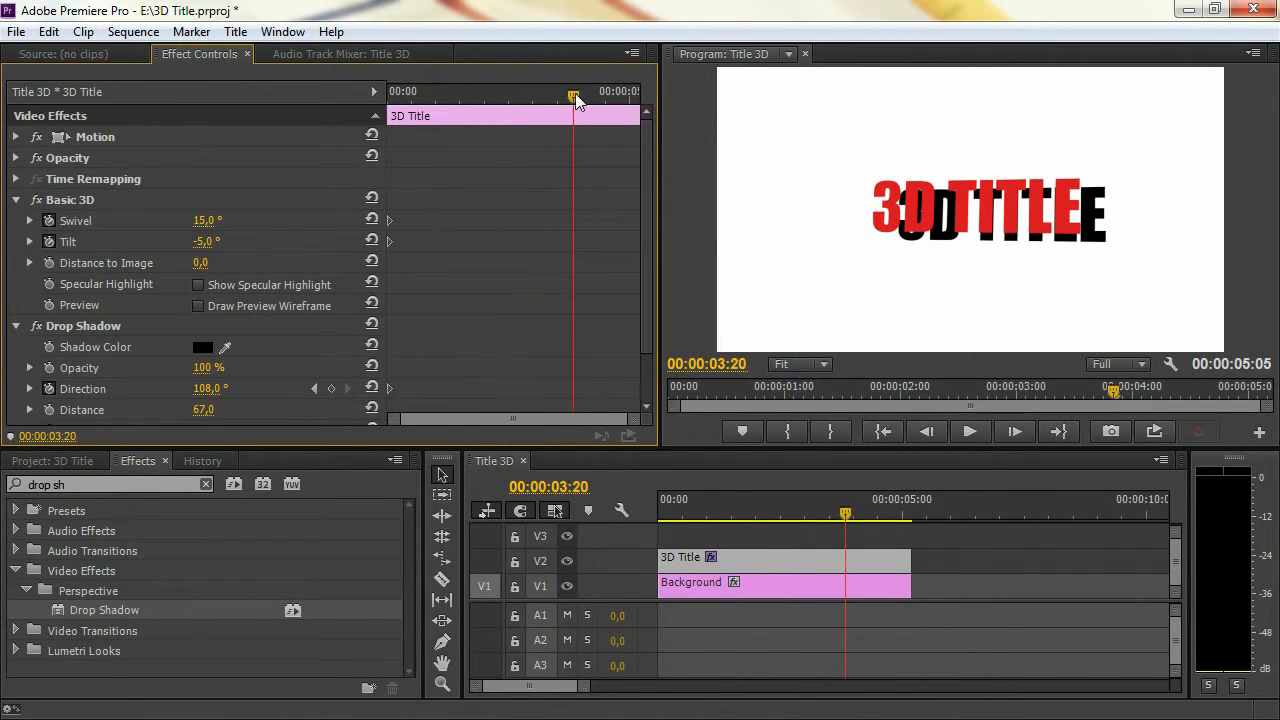
left_click(205, 222)
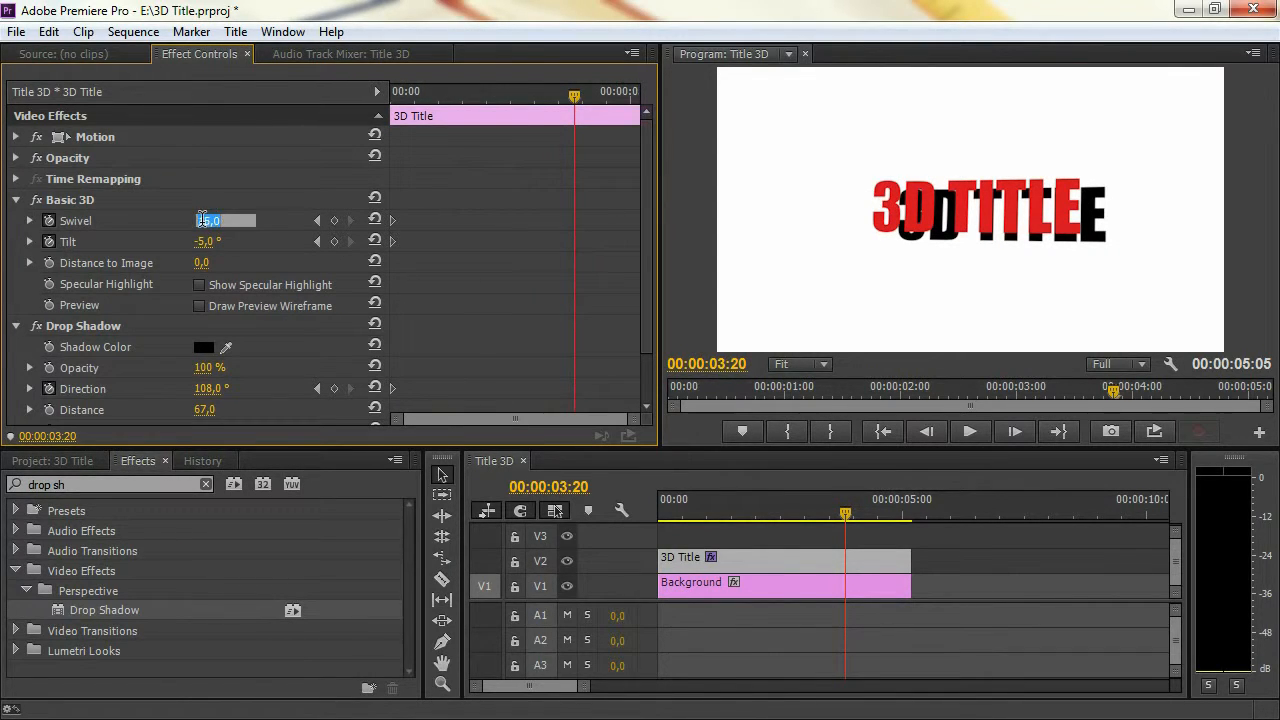
type("-15,0")
key("Return")
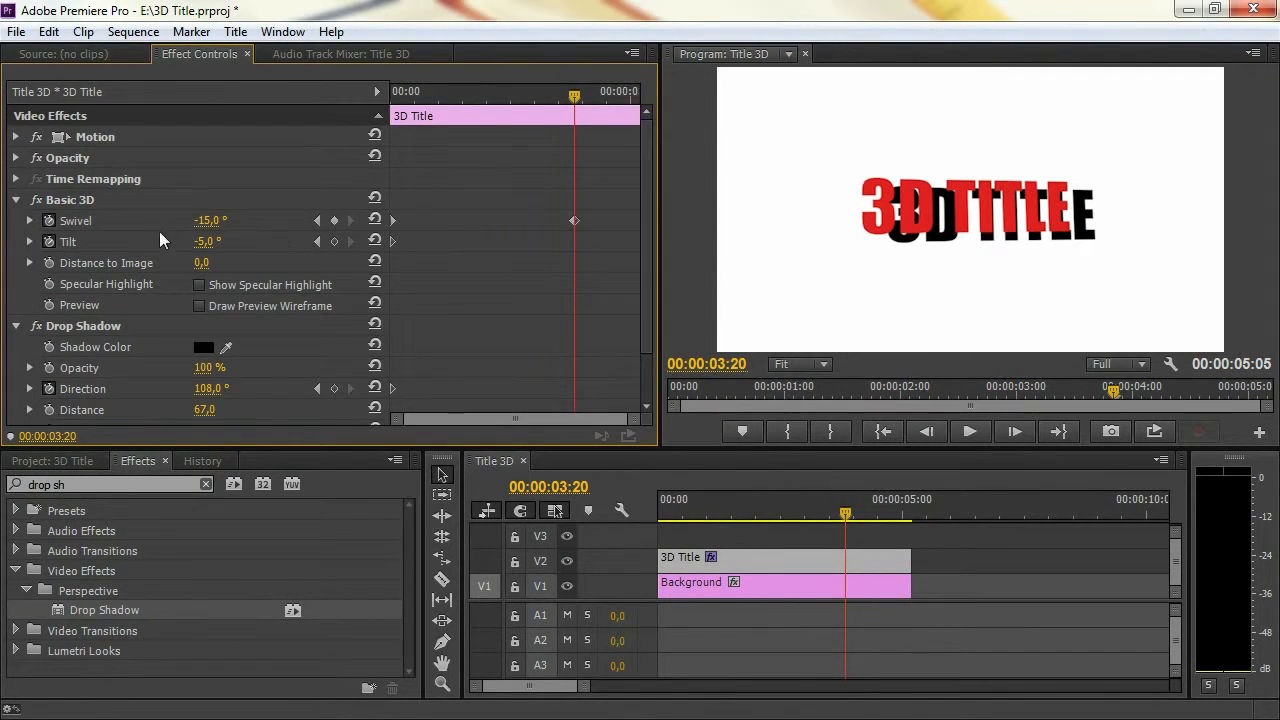
left_click(333, 241)
left_click_drag(211, 398, 357, 398)
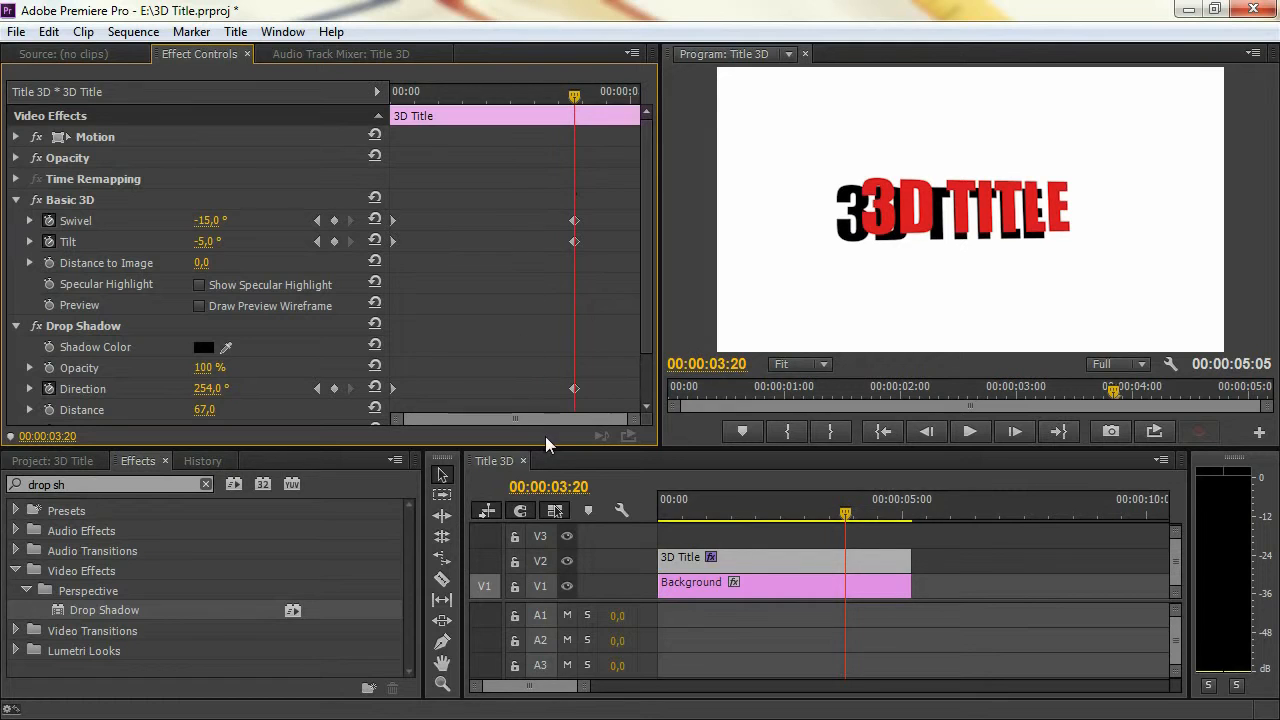
At 00:00:01:23, midway between the existing keyframes, add a Tilt keyframe of -25°
left_click(562, 93)
left_click_drag(562, 95, 482, 92)
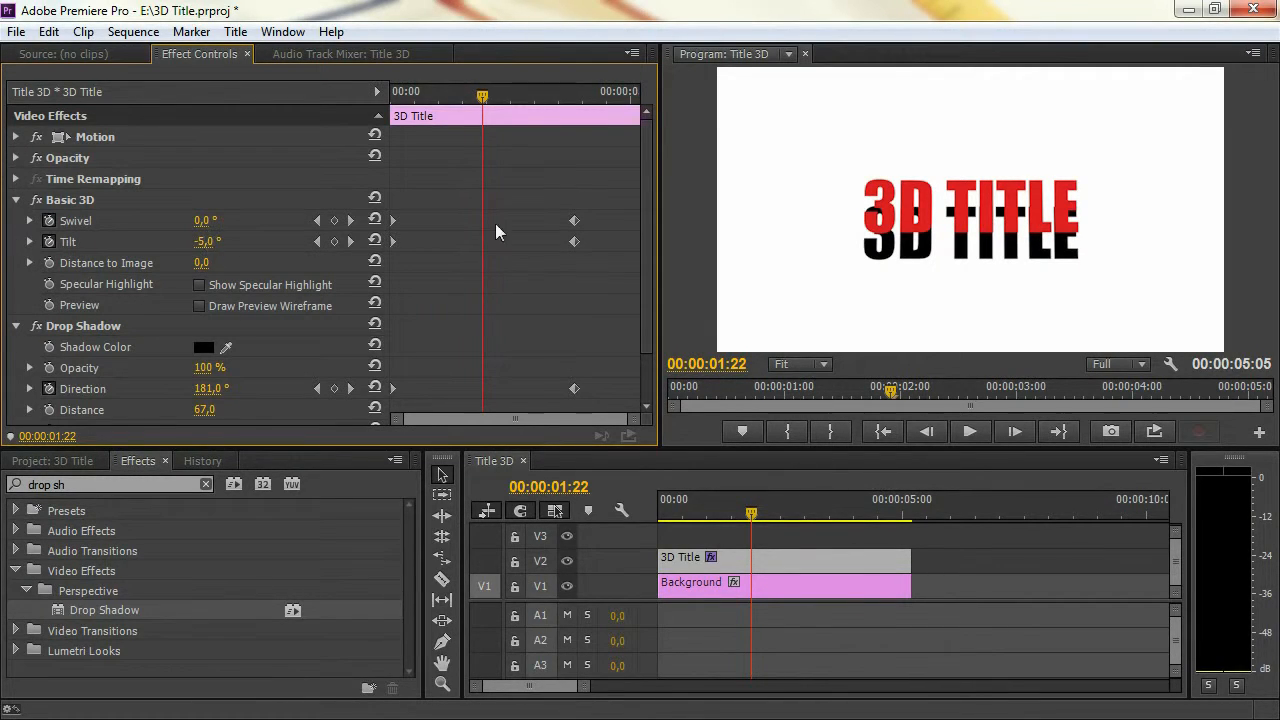
left_click_drag(481, 97, 484, 97)
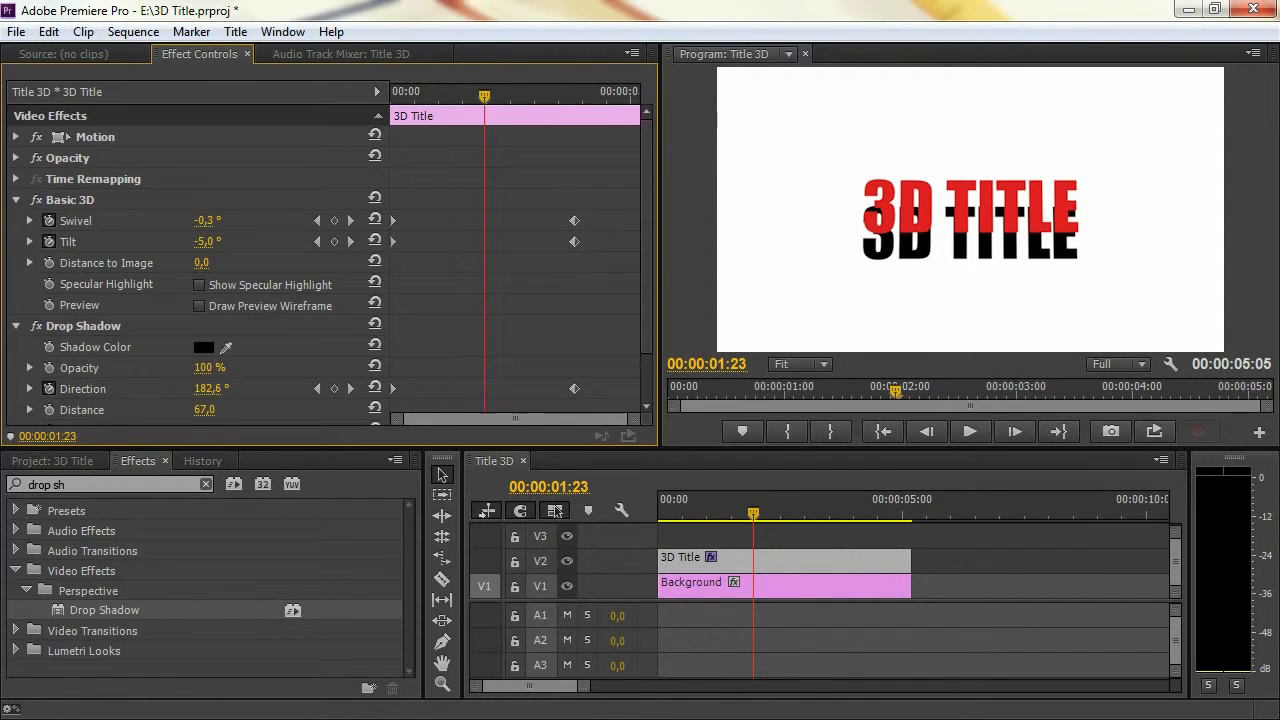
left_click_drag(207, 241, 187, 241)
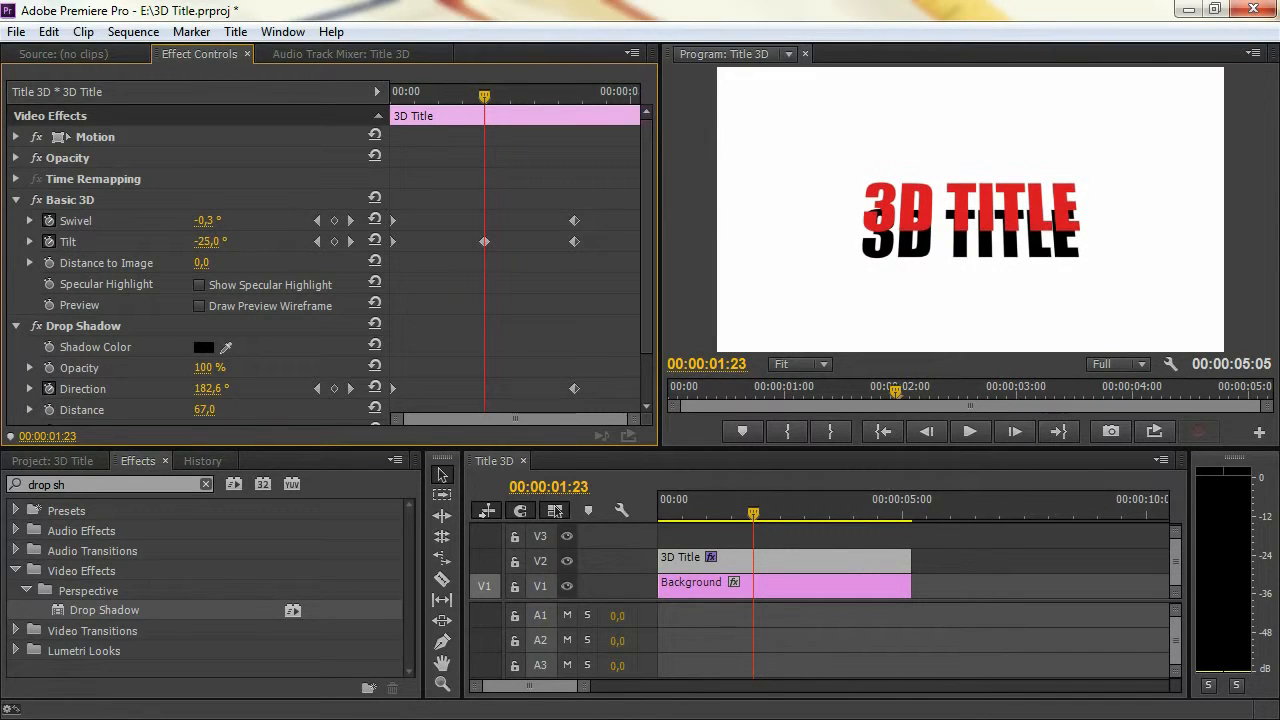
Play the title animation from the start of the sequence to past the last keyframes
key("Home")
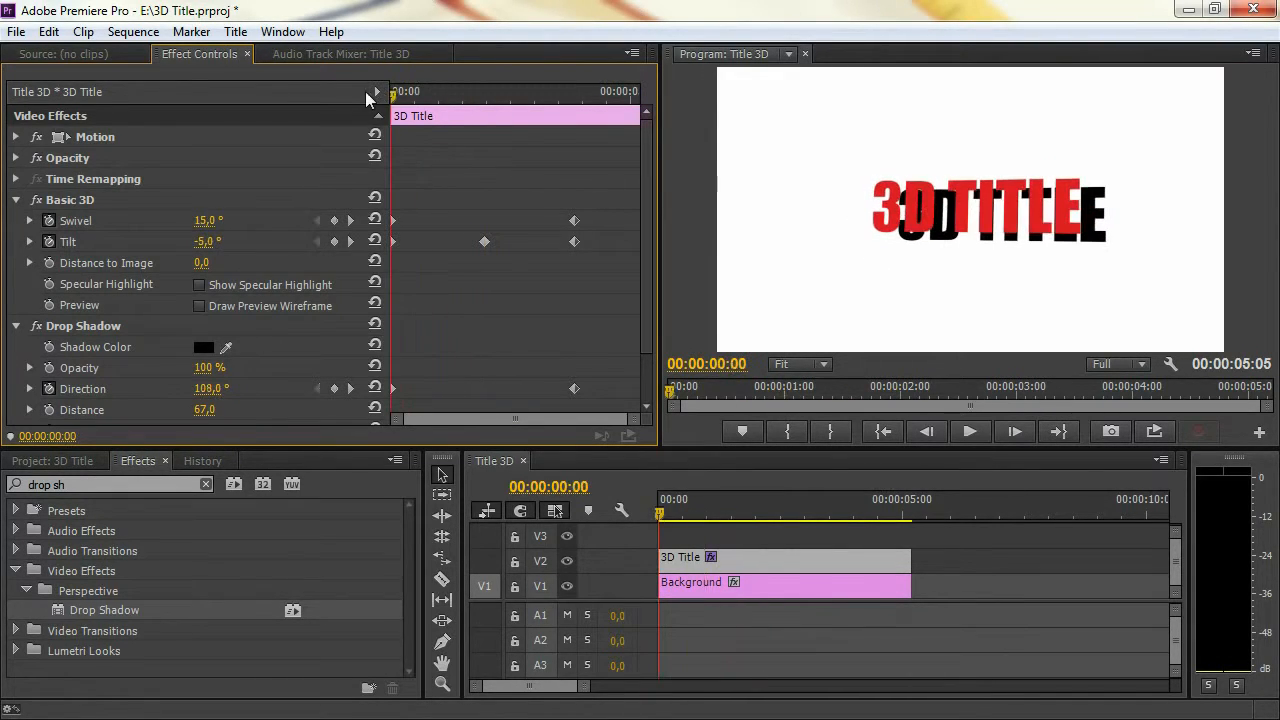
key("space")
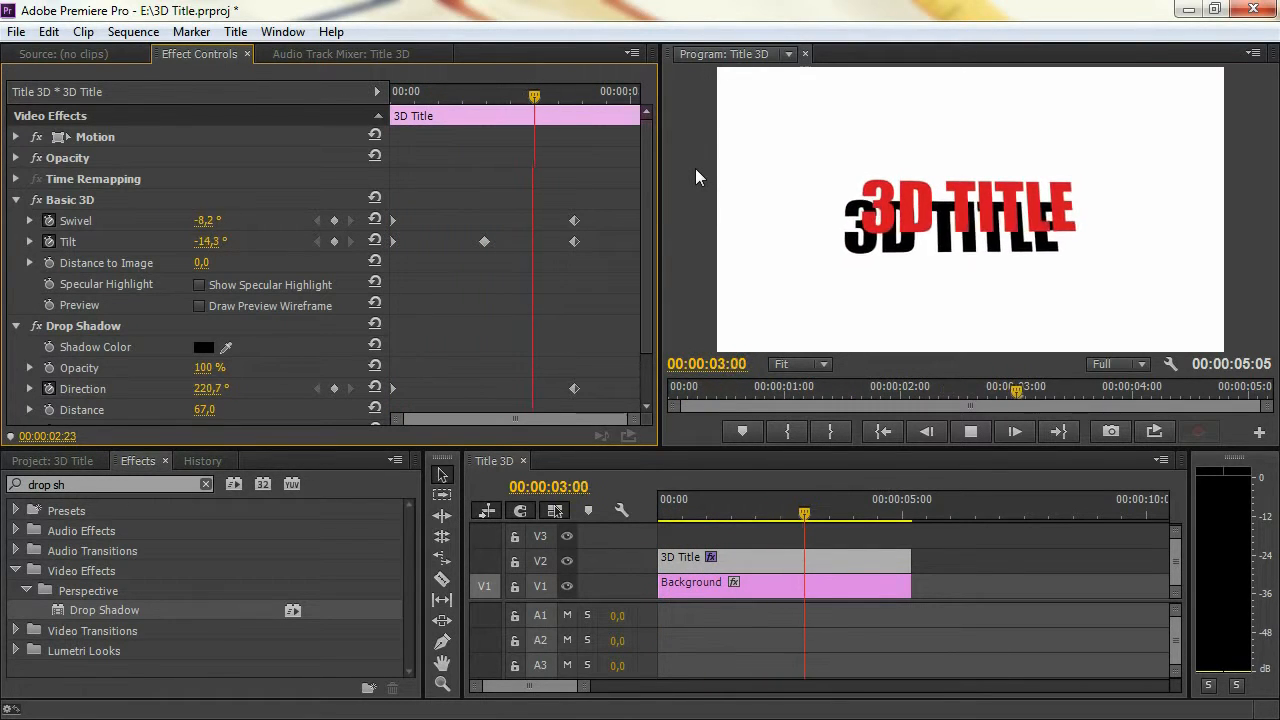
key("space")
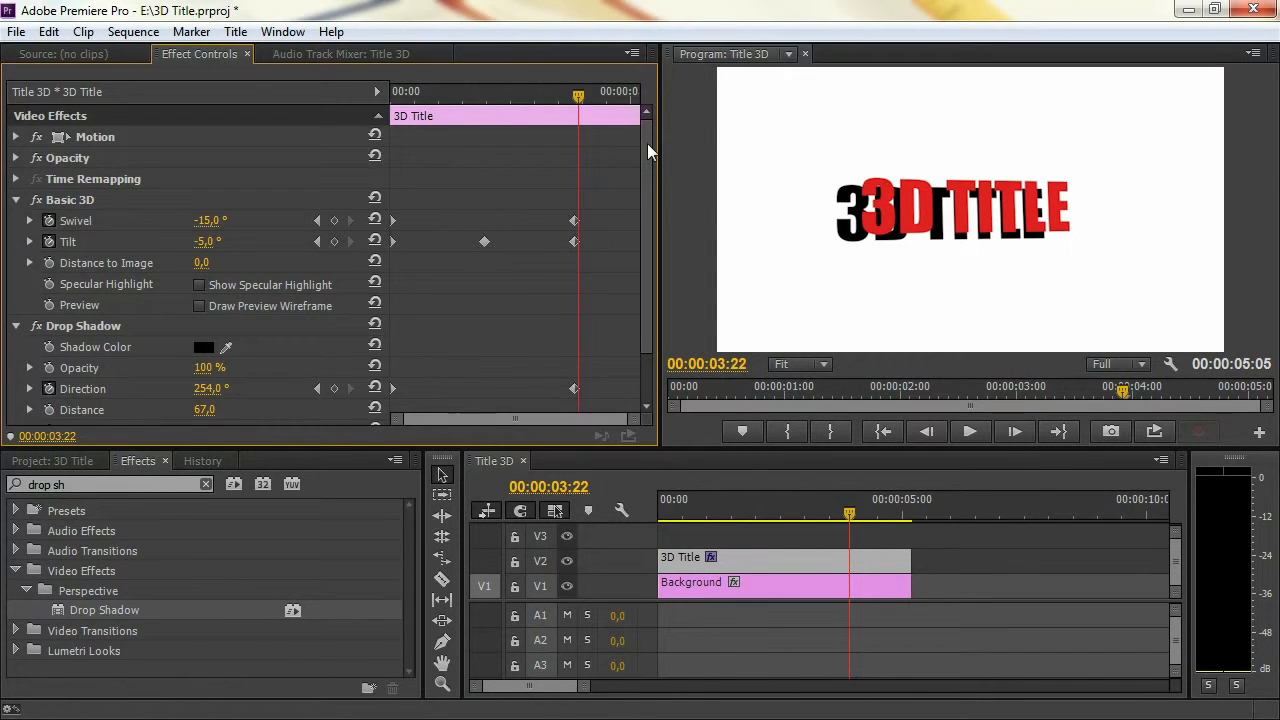
Change the Drop Shadow's color to dark blue, hex 273C98
left_click_drag(647, 143, 648, 167)
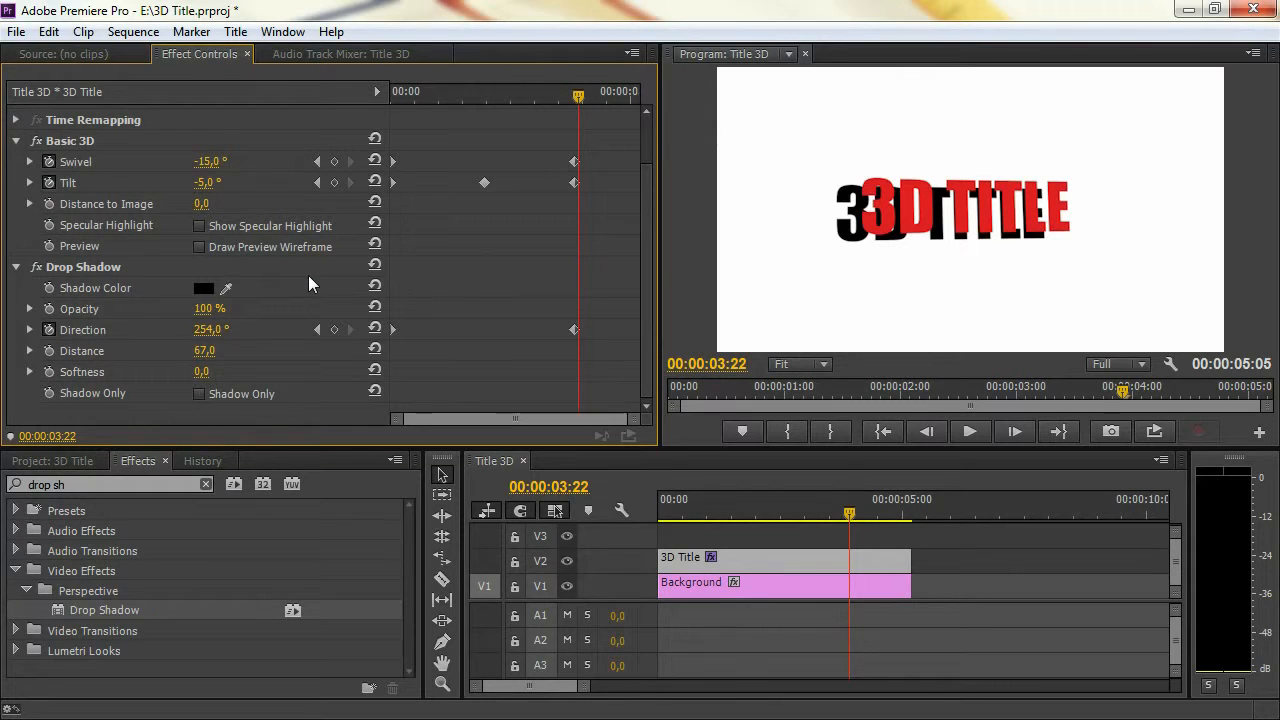
left_click(205, 289)
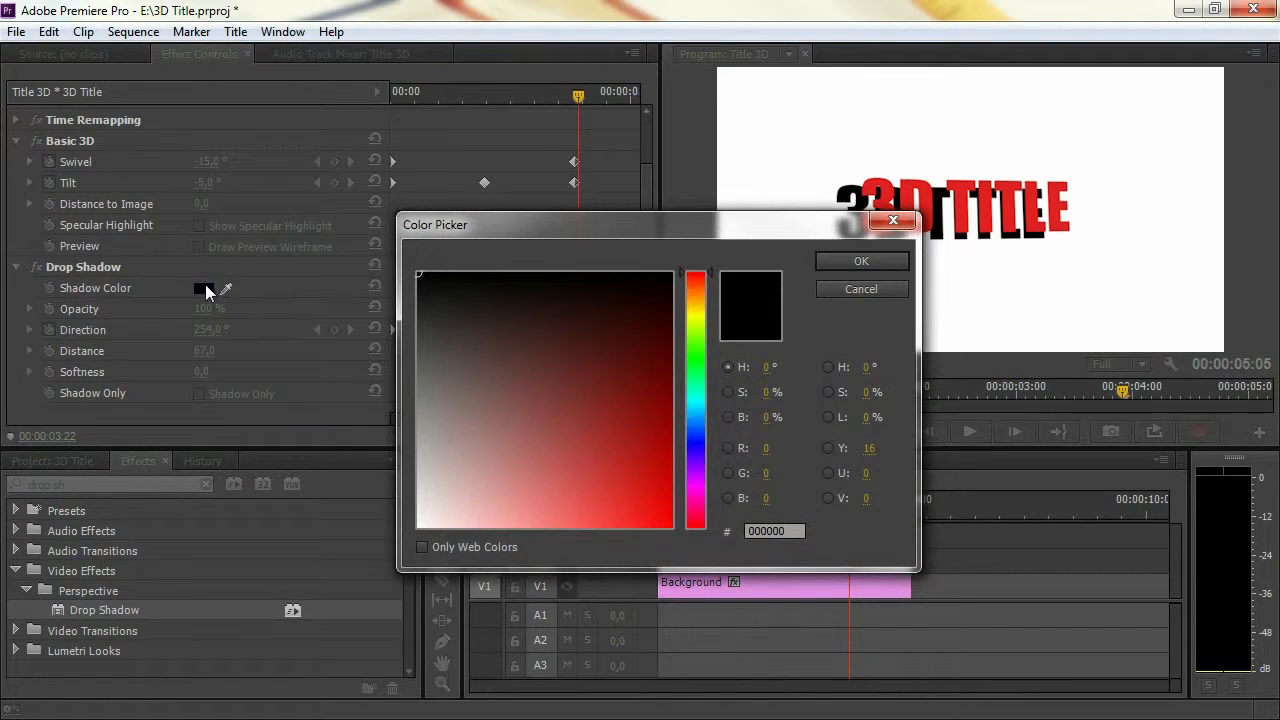
left_click_drag(692, 380, 693, 434)
left_click_drag(600, 434, 607, 424)
left_click(865, 262)
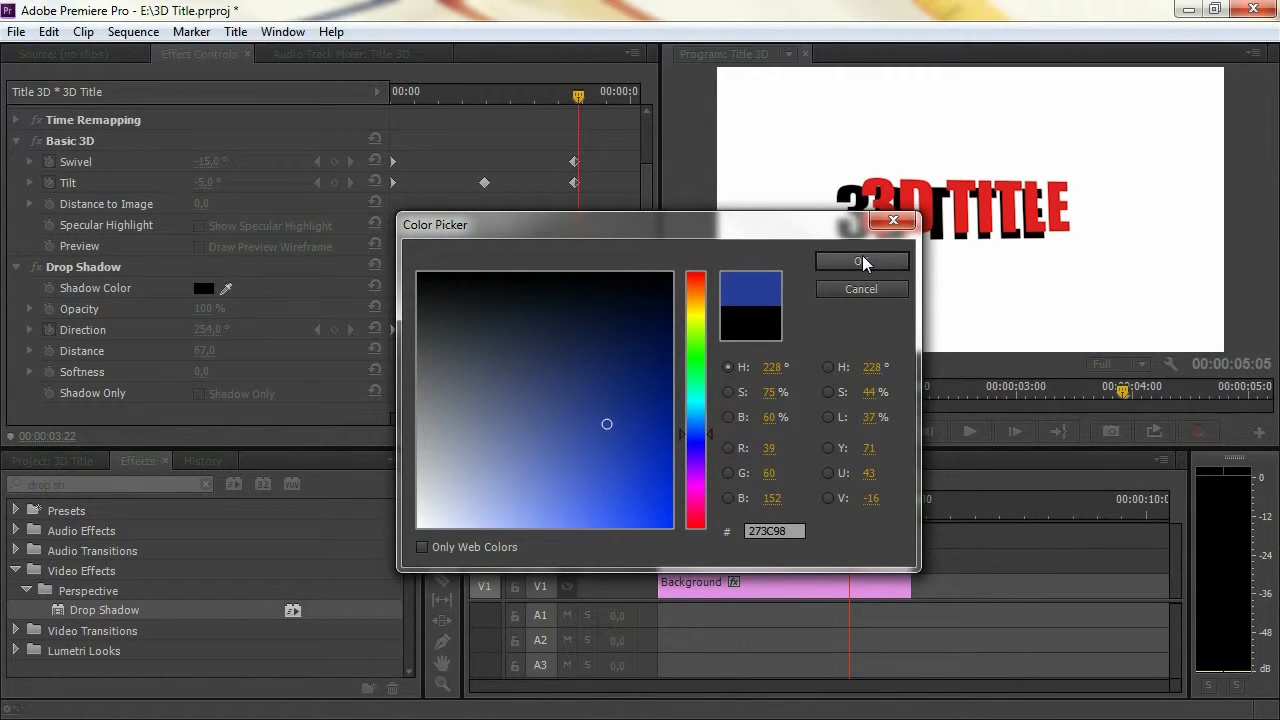
left_click(857, 260)
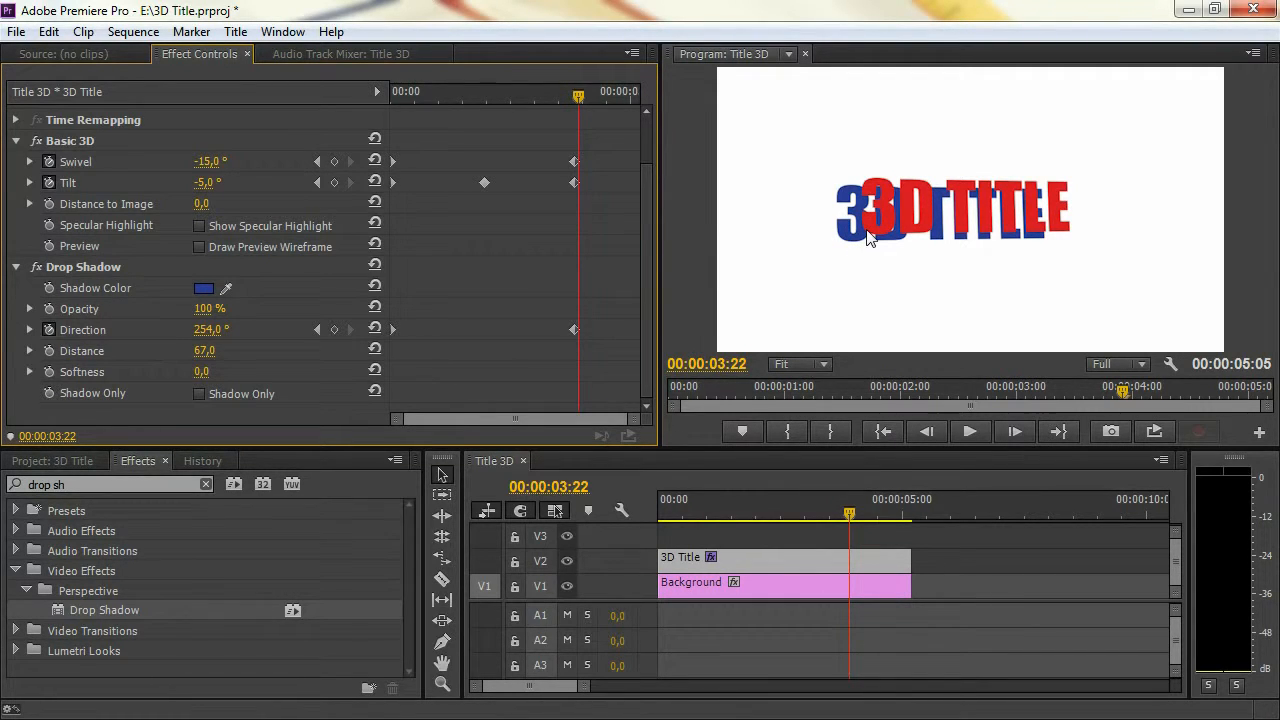
Set the Drop Shadow's Distance to 1 and collapse its settings
left_click(206, 351)
type("1")
key("Return")
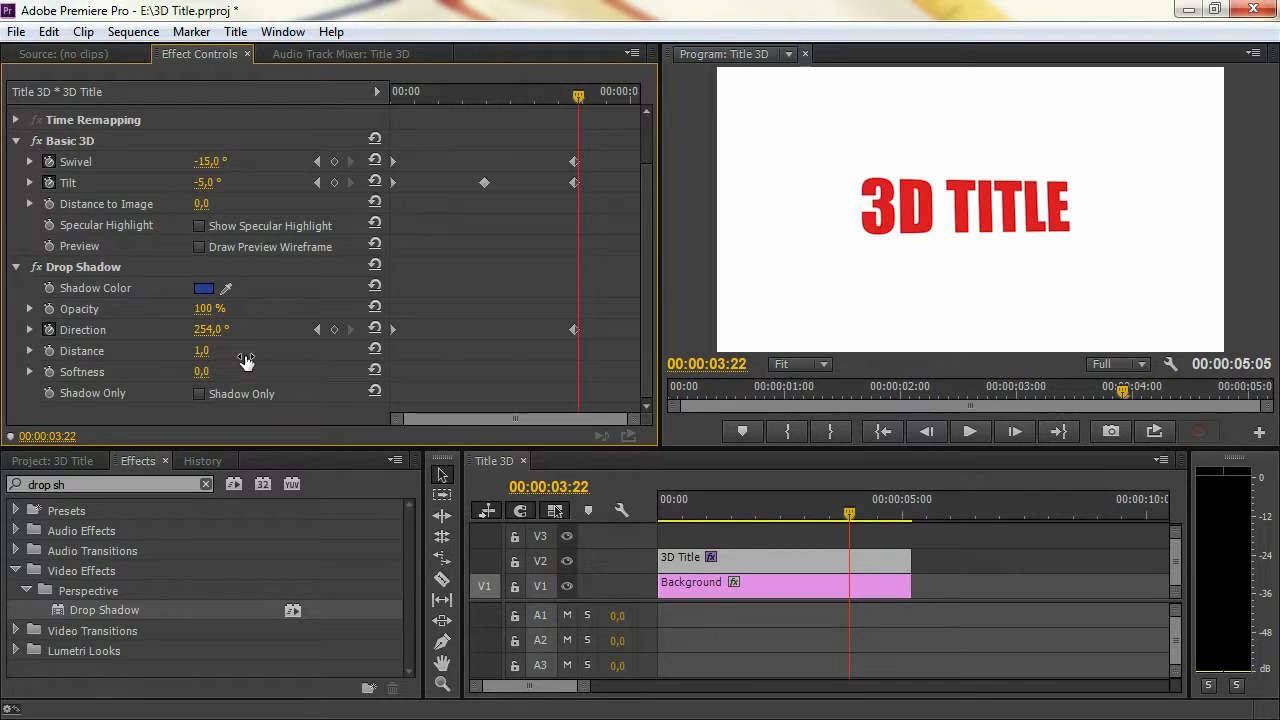
left_click(16, 268)
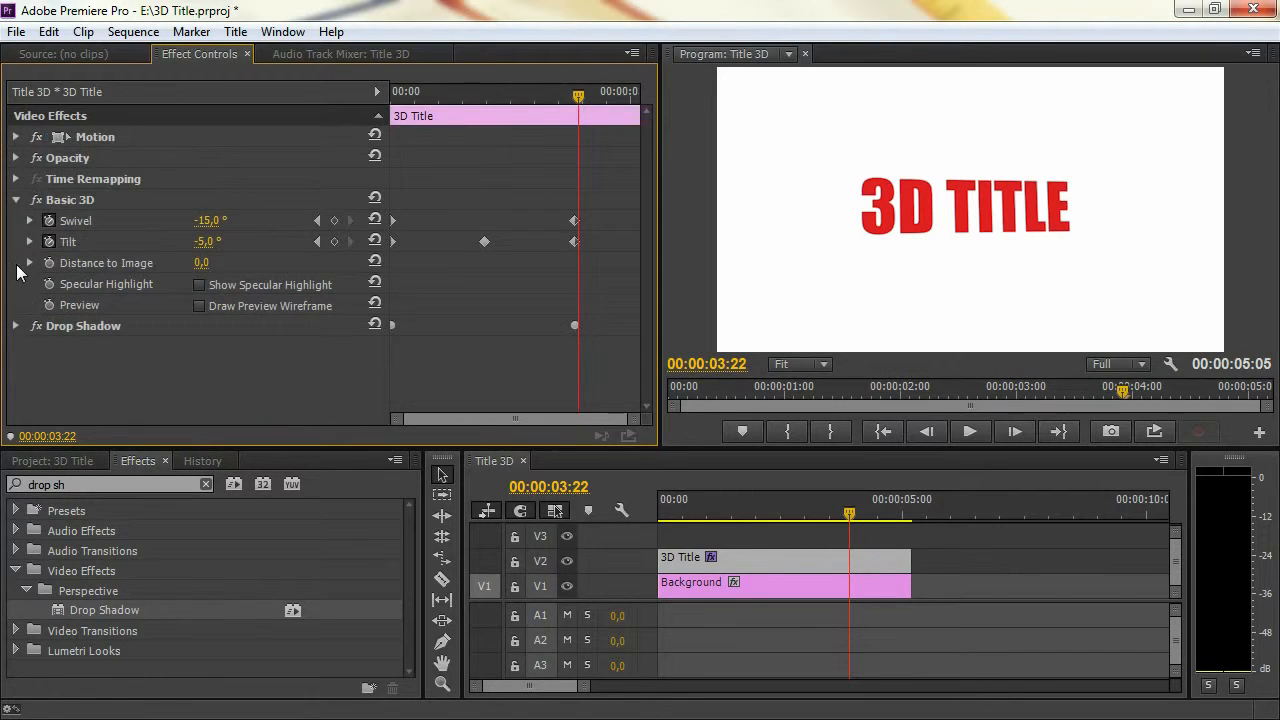
Duplicate the Drop Shadow effect on the same clip, set the copy's Distance to 2 and collapse its settings
right_click(80, 326)
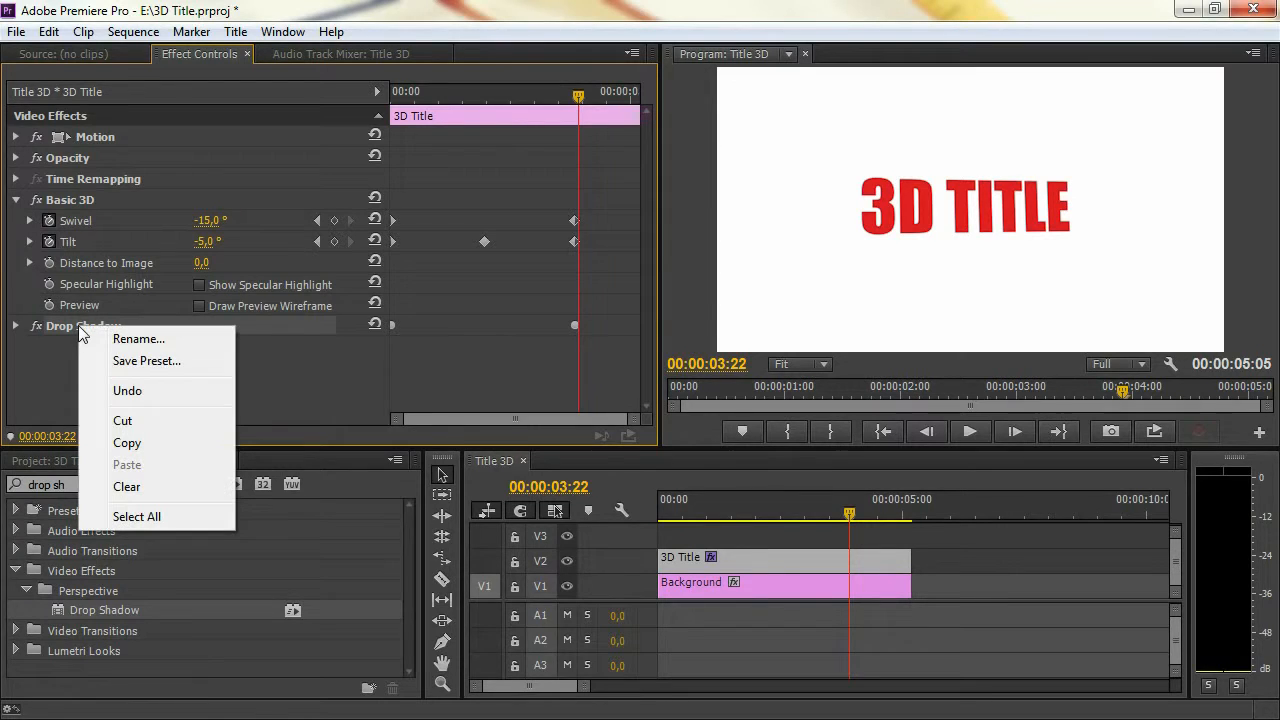
left_click(162, 443)
right_click(132, 358)
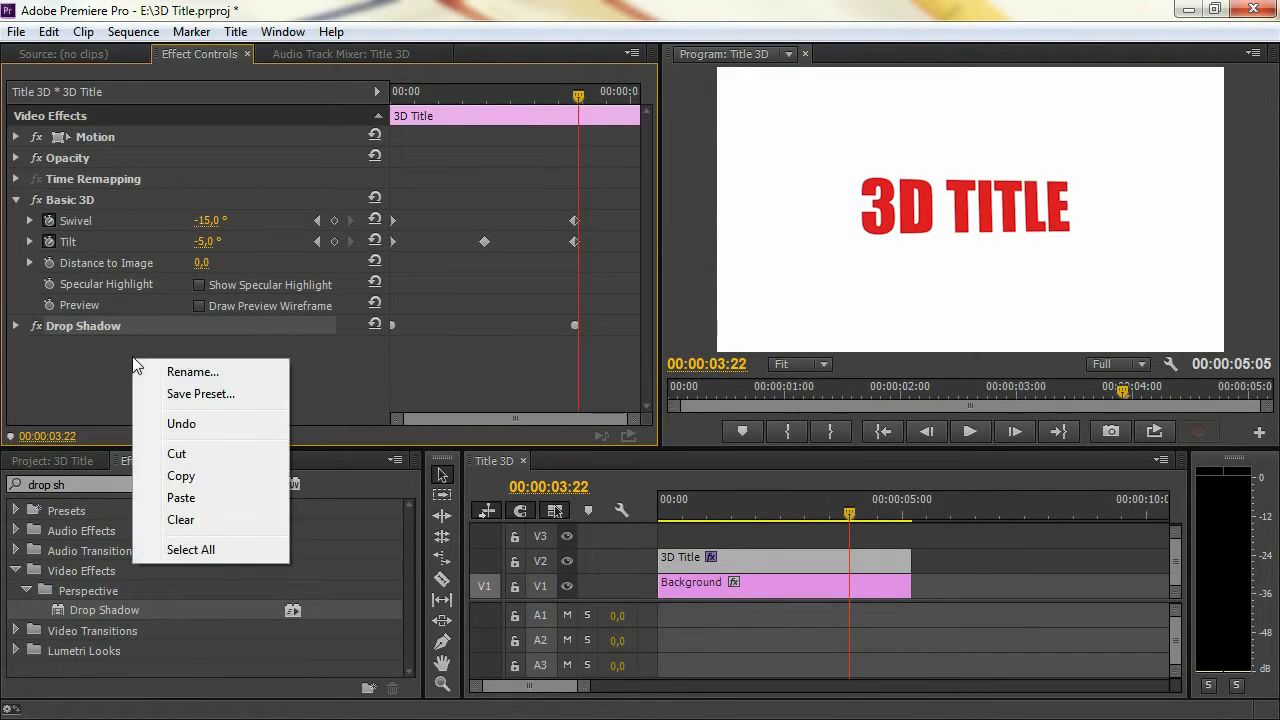
left_click(209, 499)
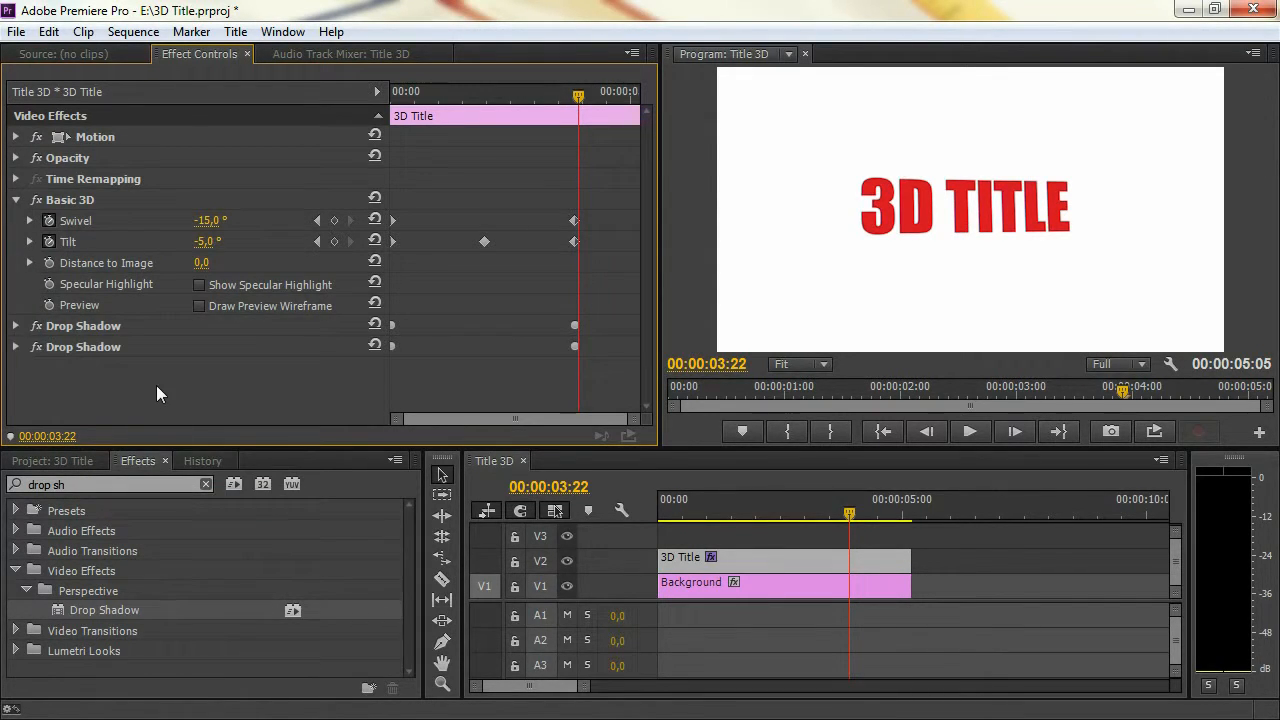
left_click(16, 347)
scroll(16, 368, "down", 2)
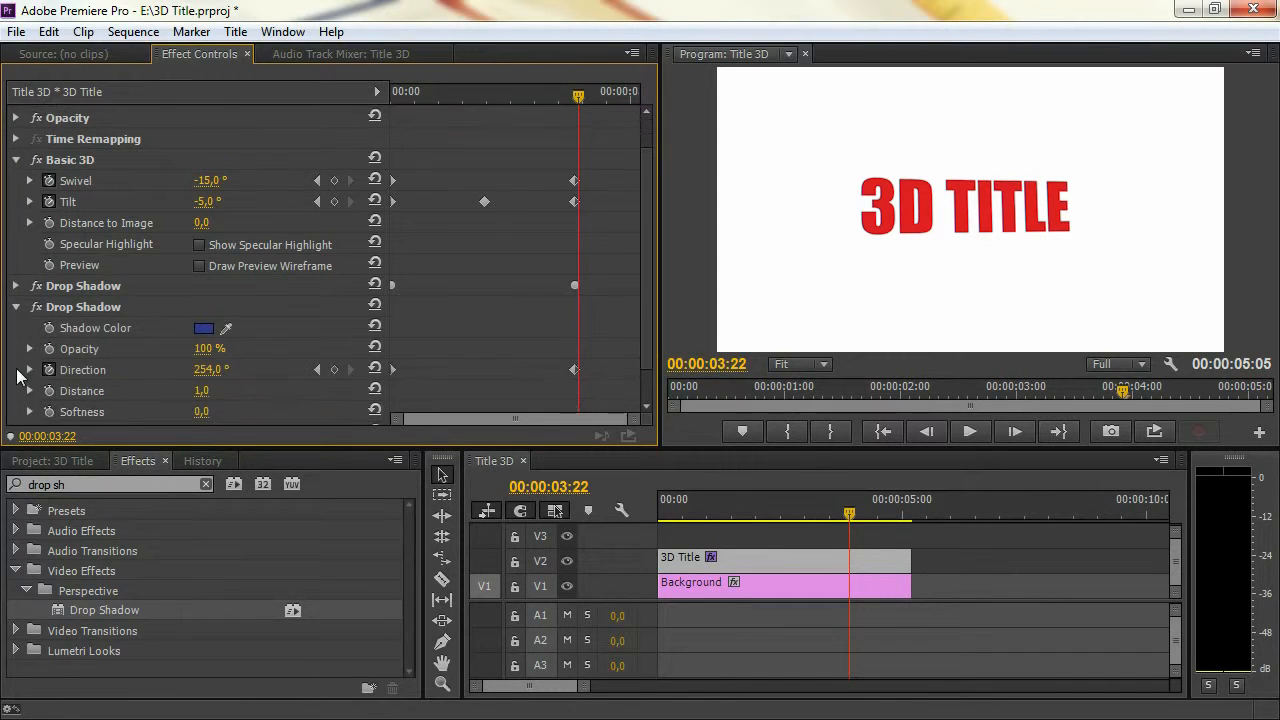
scroll(16, 368, "down", 2)
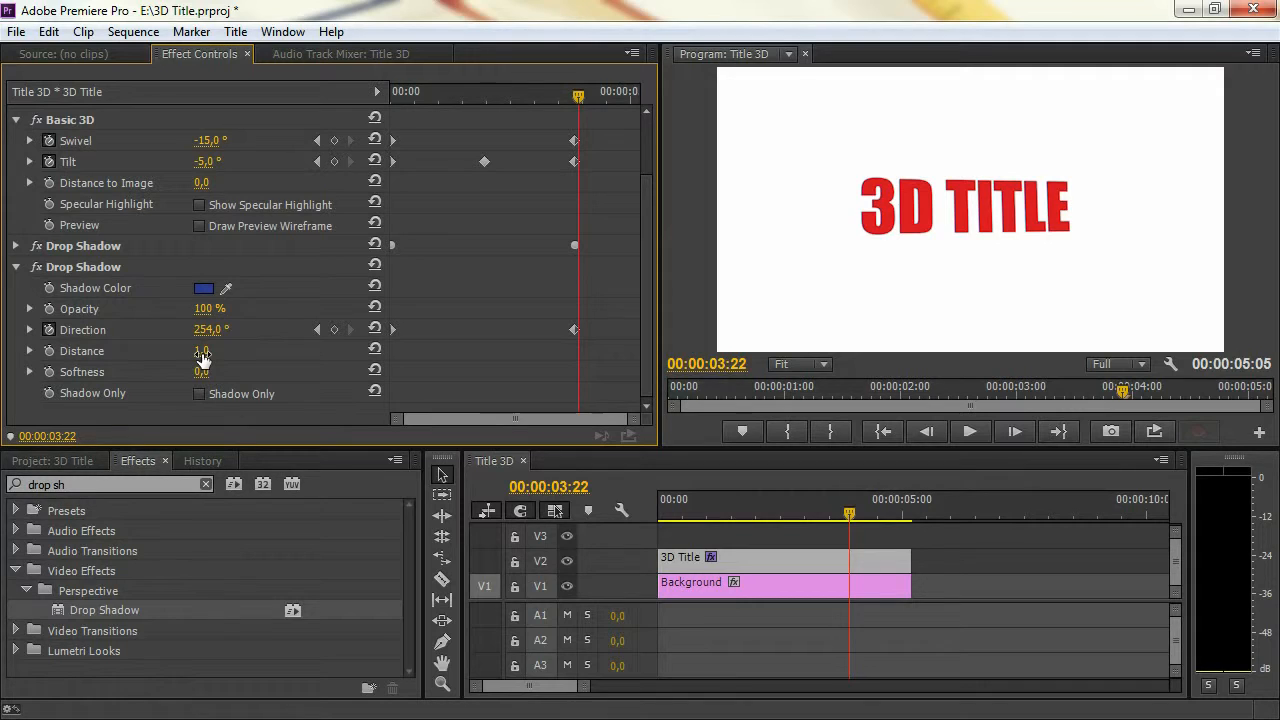
left_click(115, 250)
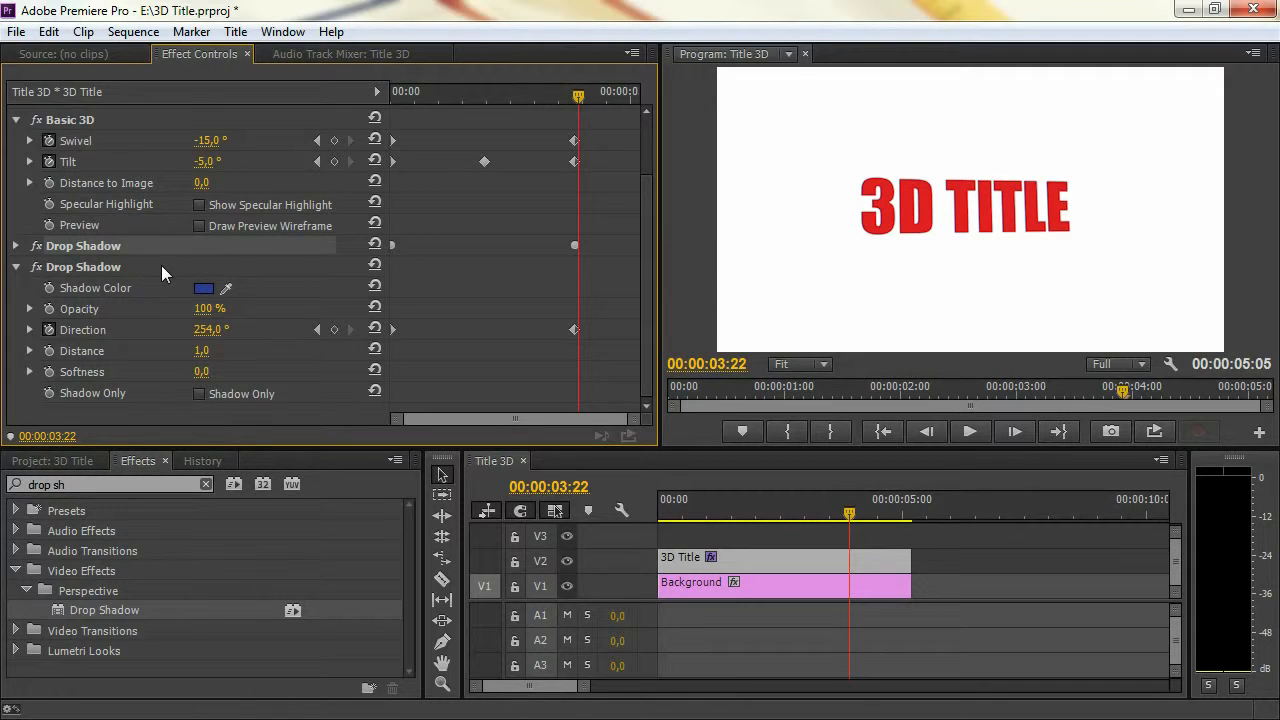
left_click(202, 351)
type("2")
key("Return")
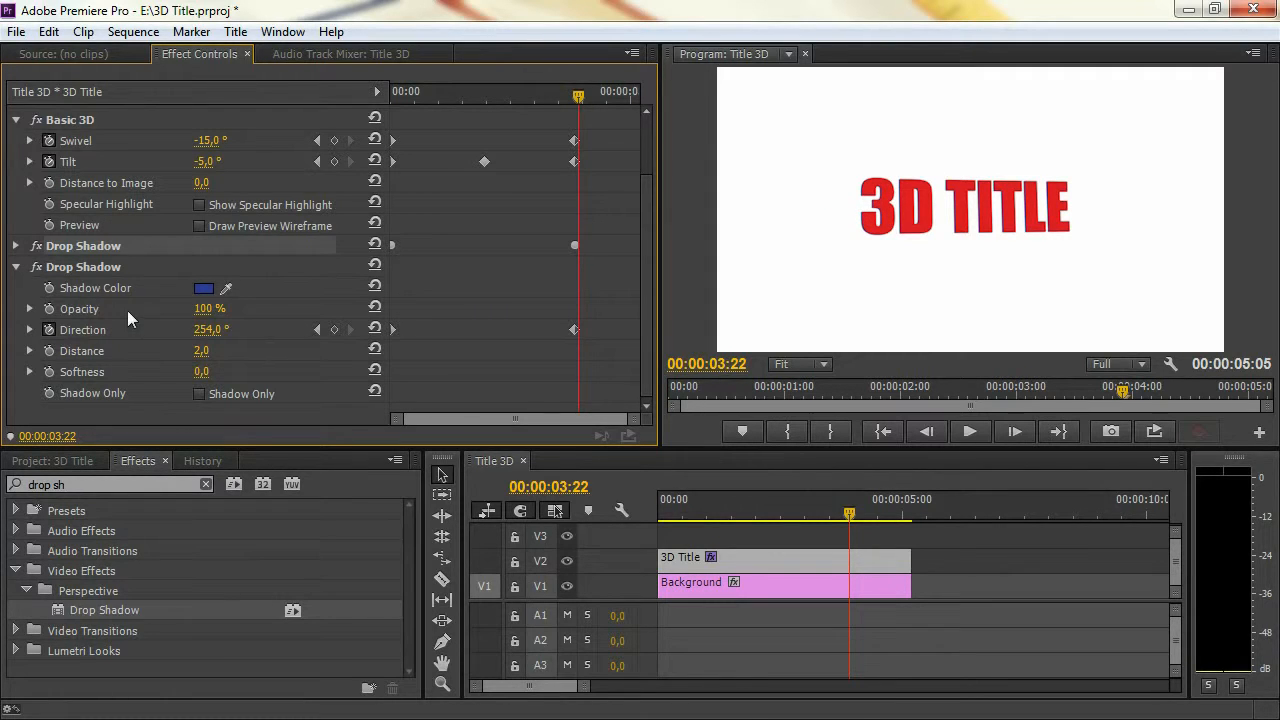
left_click(14, 267)
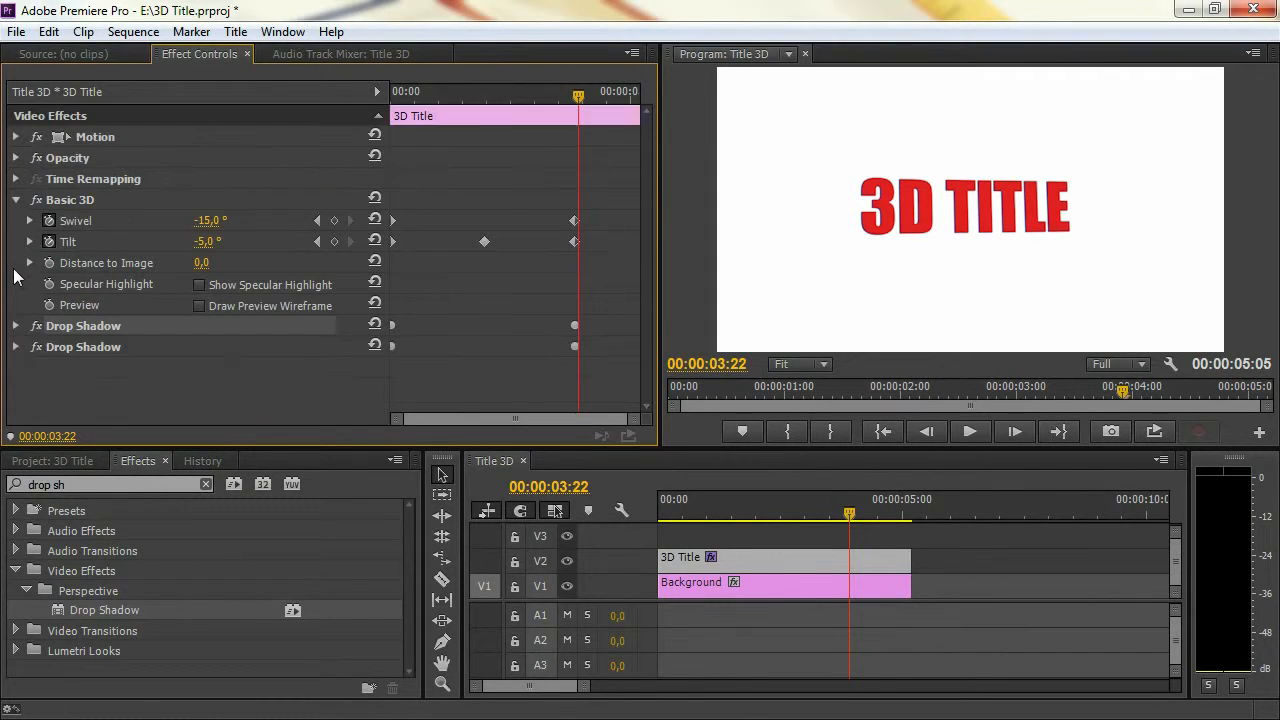
Copy and paste the second Drop Shadow to make a third one, and set the new copy's Distance to 4
right_click(72, 349)
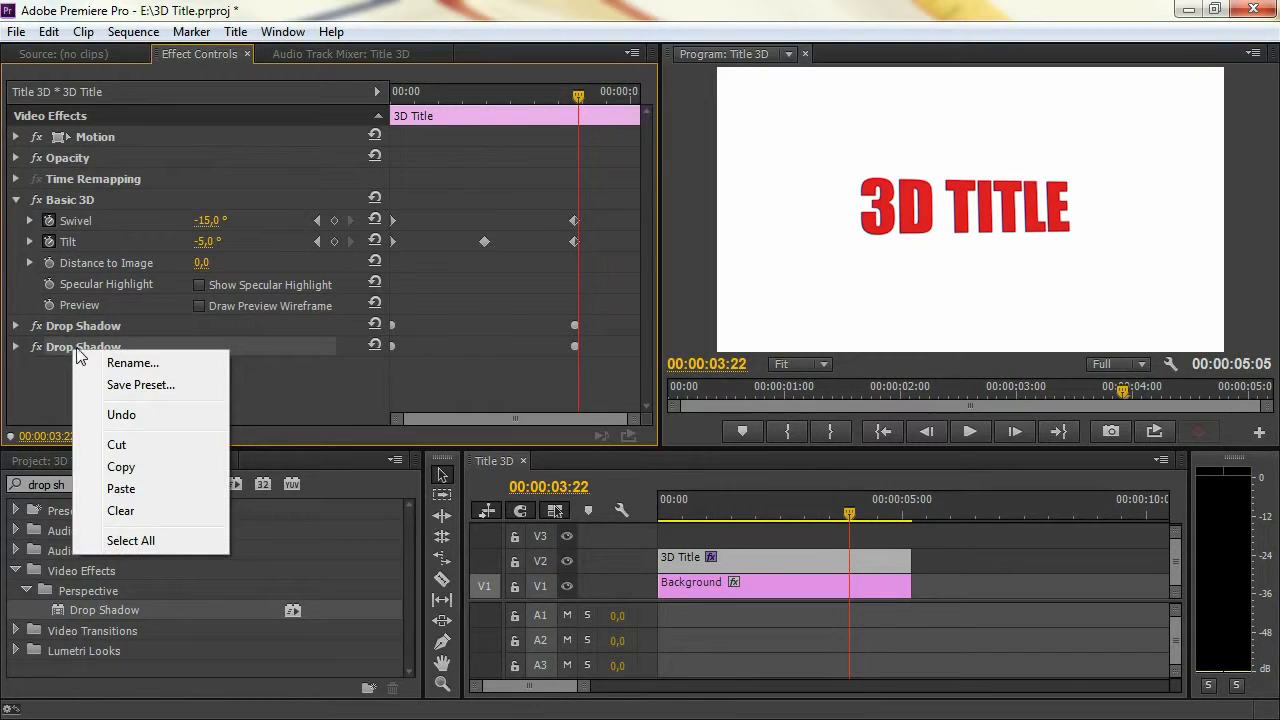
left_click(153, 468)
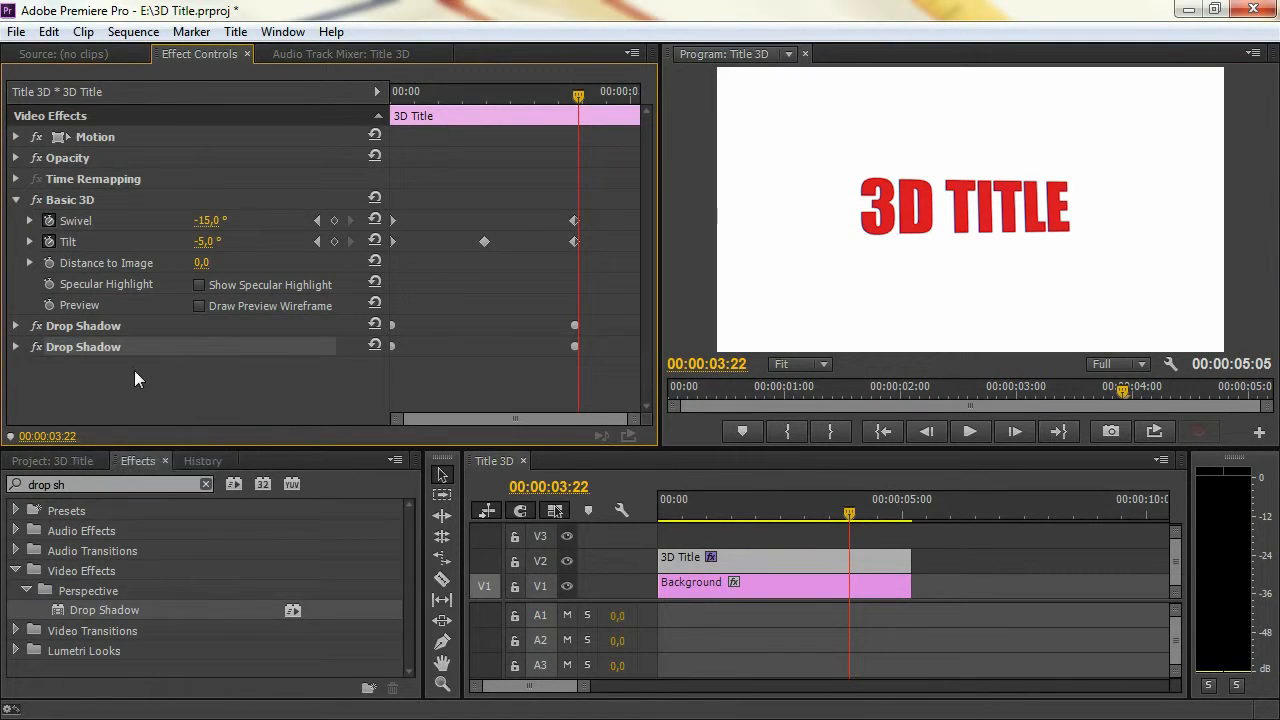
right_click(134, 370)
left_click(185, 506)
left_click(15, 368)
scroll(19, 382, "down", 5)
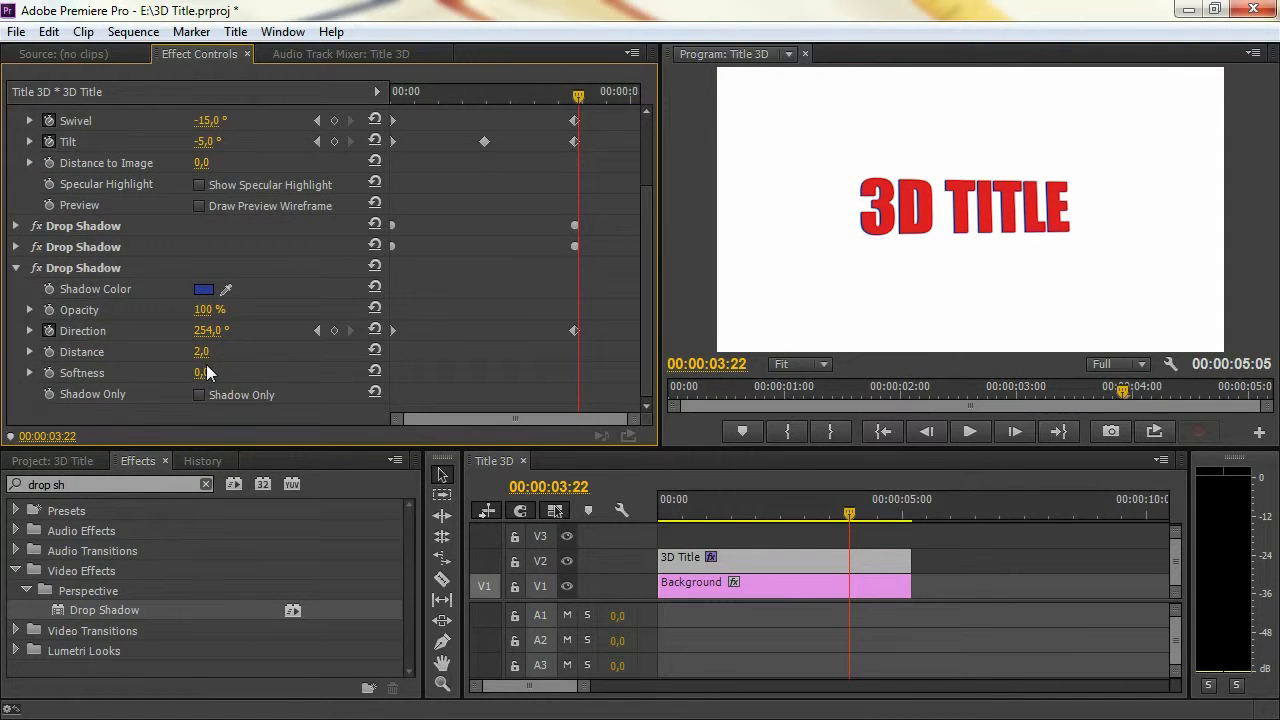
left_click(202, 353)
type("4")
key("Return")
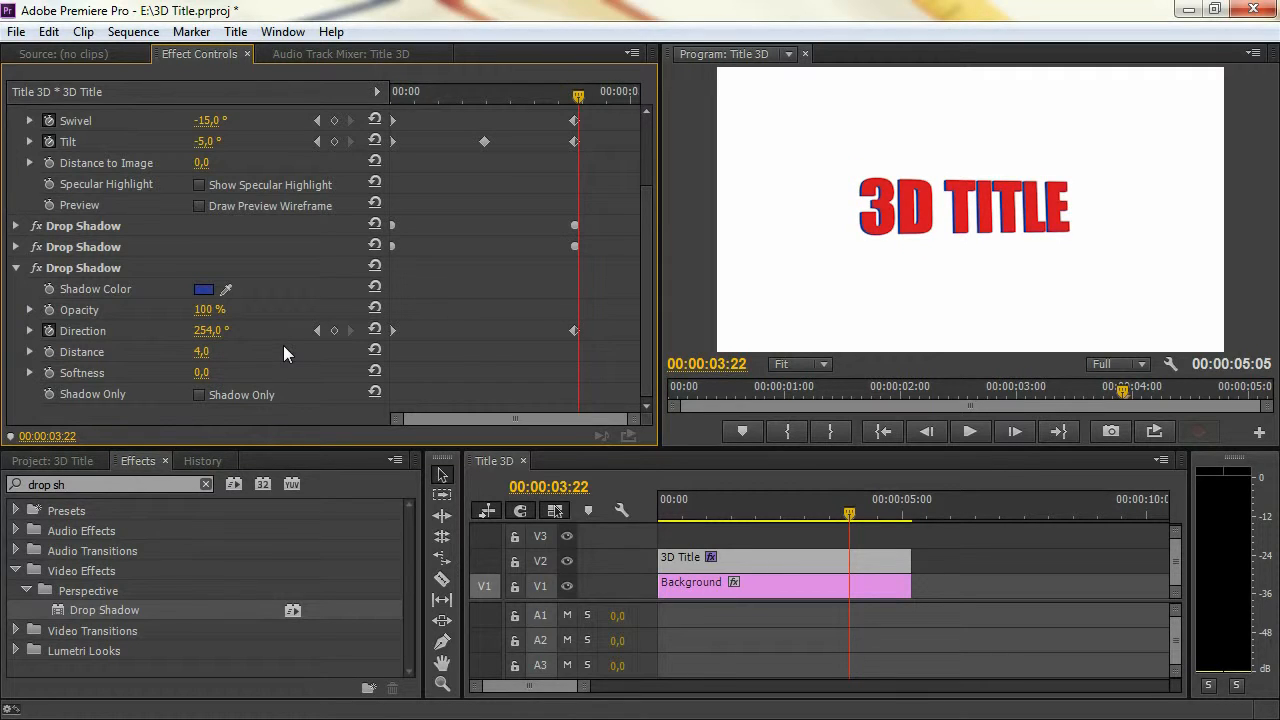
Copy and paste the third Drop Shadow to make a fourth one, and set the new copy's Distance to 8
left_click(16, 268)
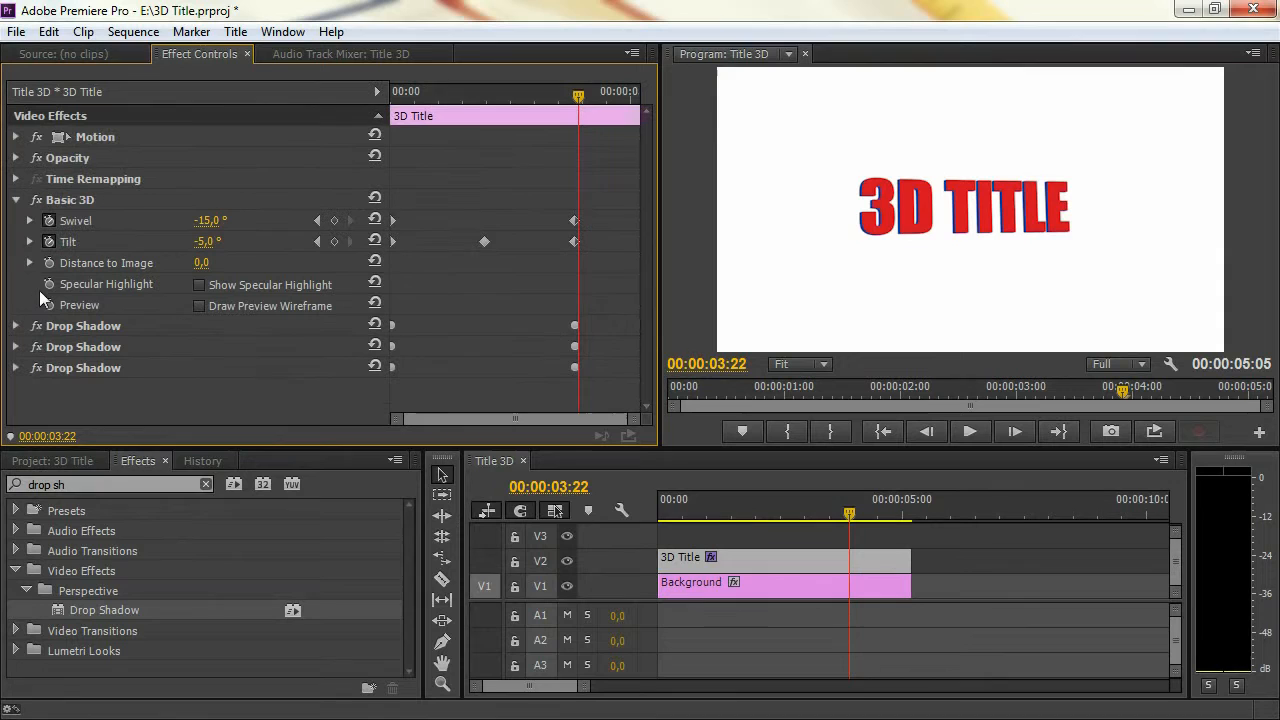
right_click(73, 369)
left_click(141, 489)
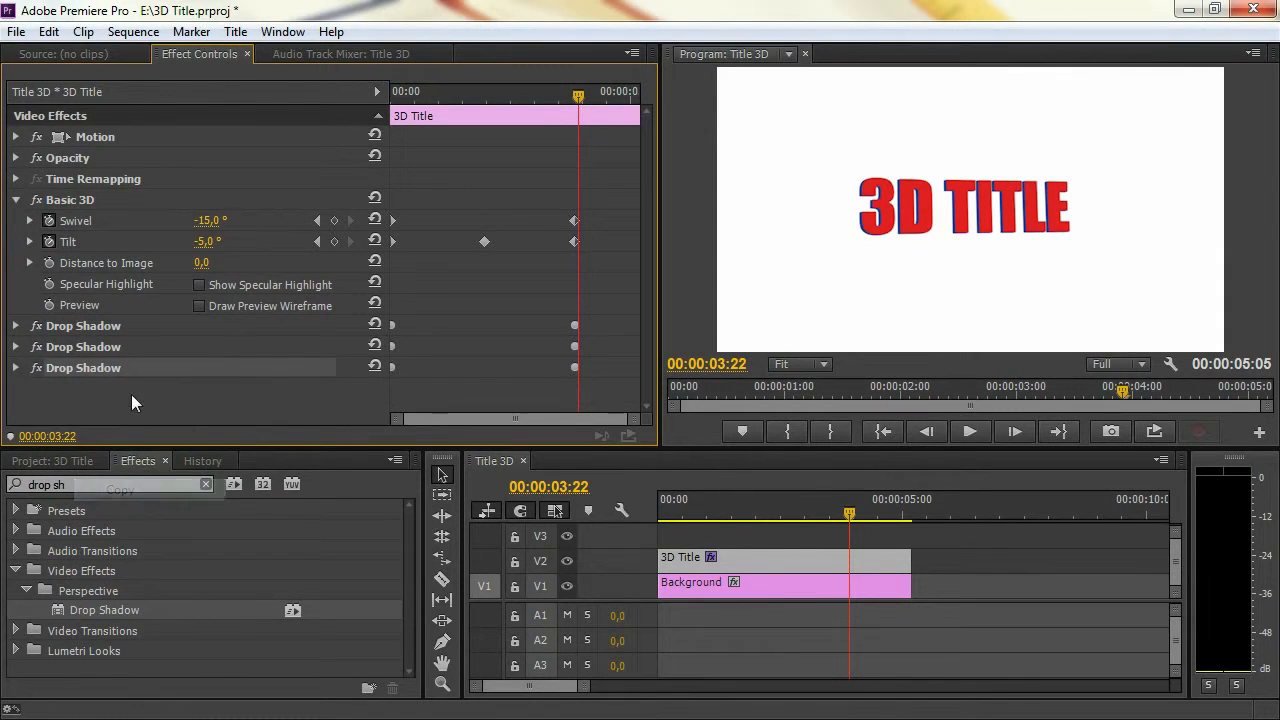
right_click(131, 394)
left_click(195, 538)
left_click(16, 389)
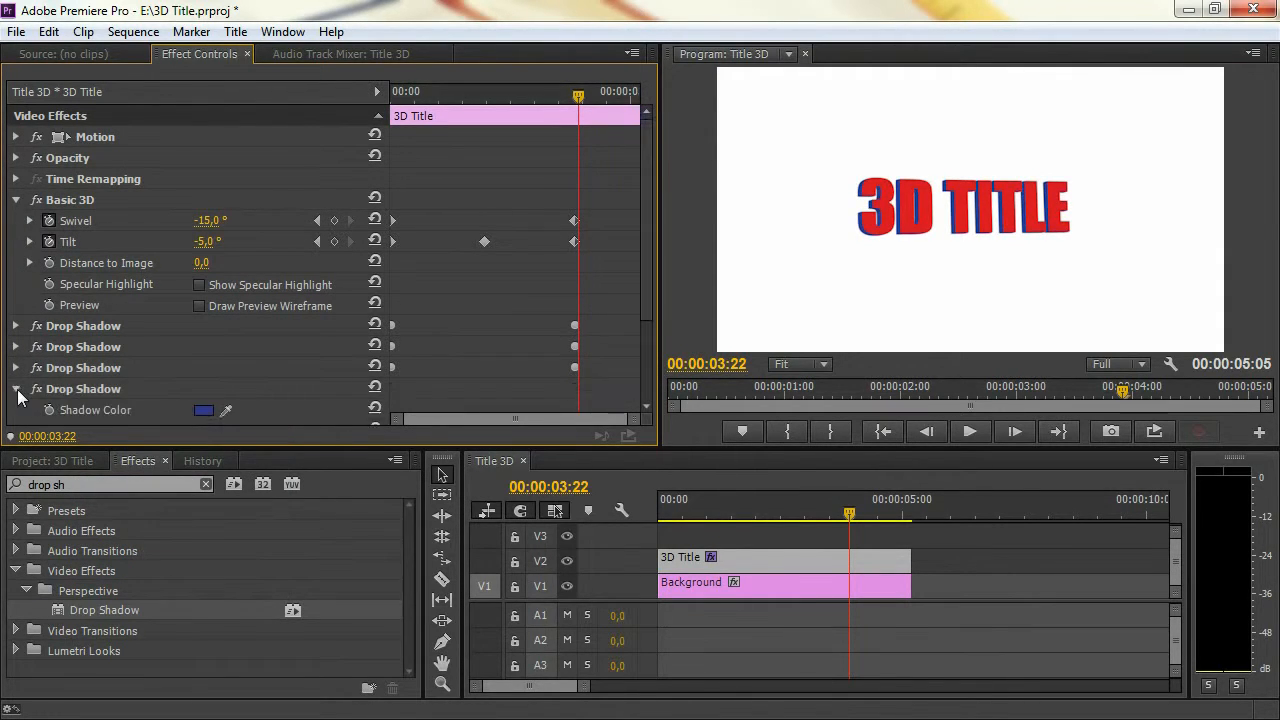
scroll(14, 408, "down", 2)
left_click(201, 372)
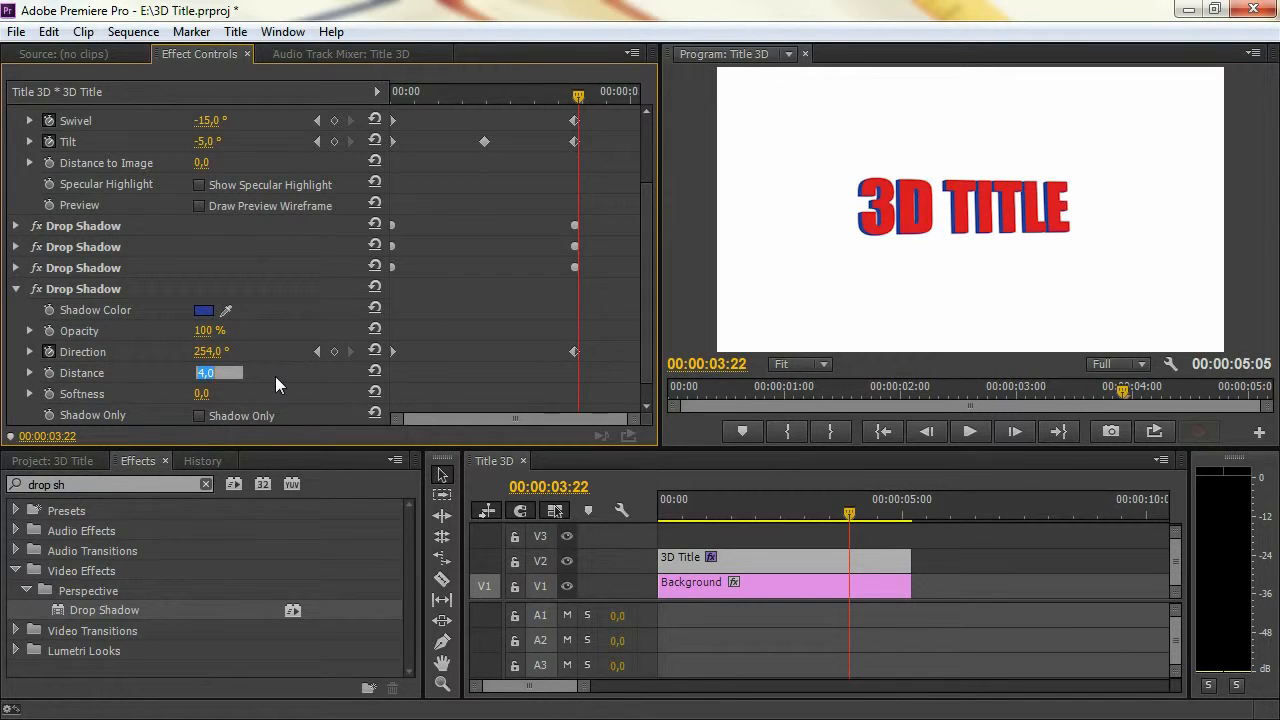
type("8")
key("Return")
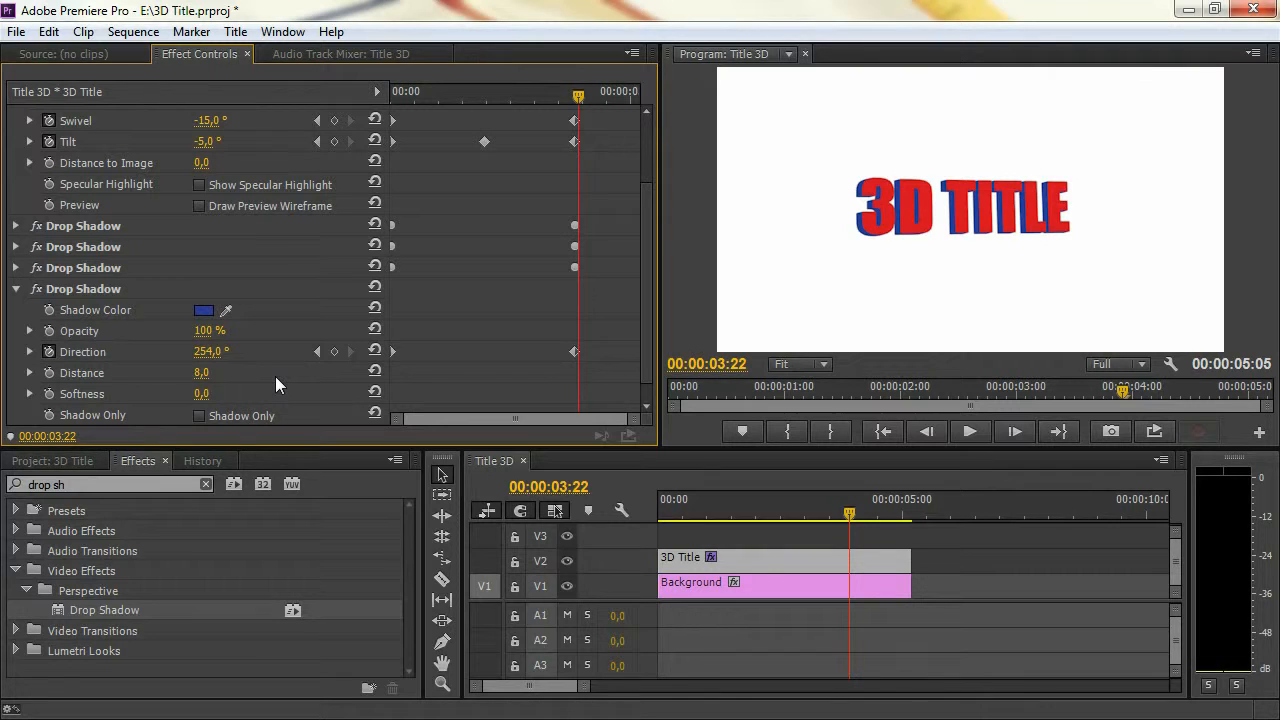
Try a Distance of 7 on the fourth Drop Shadow, and set it back to 8
left_click(201, 372)
type("7")
key("Return")
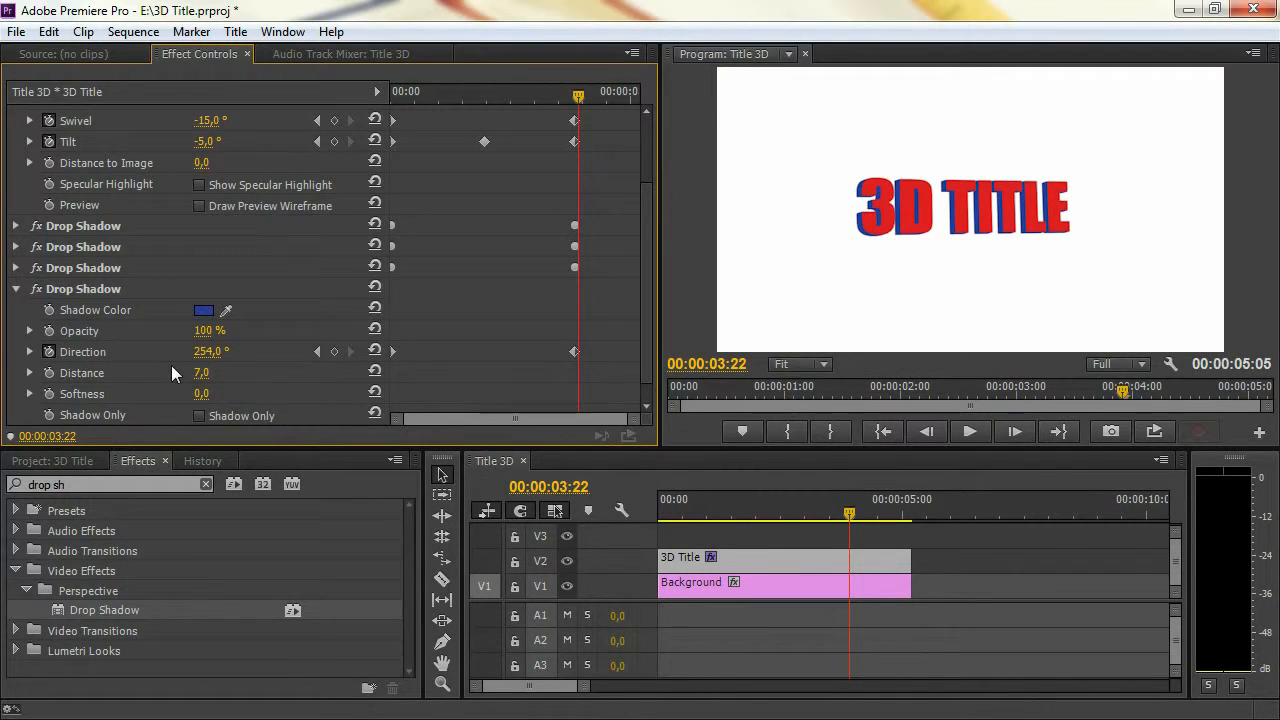
left_click(210, 372)
type("8")
key("Return")
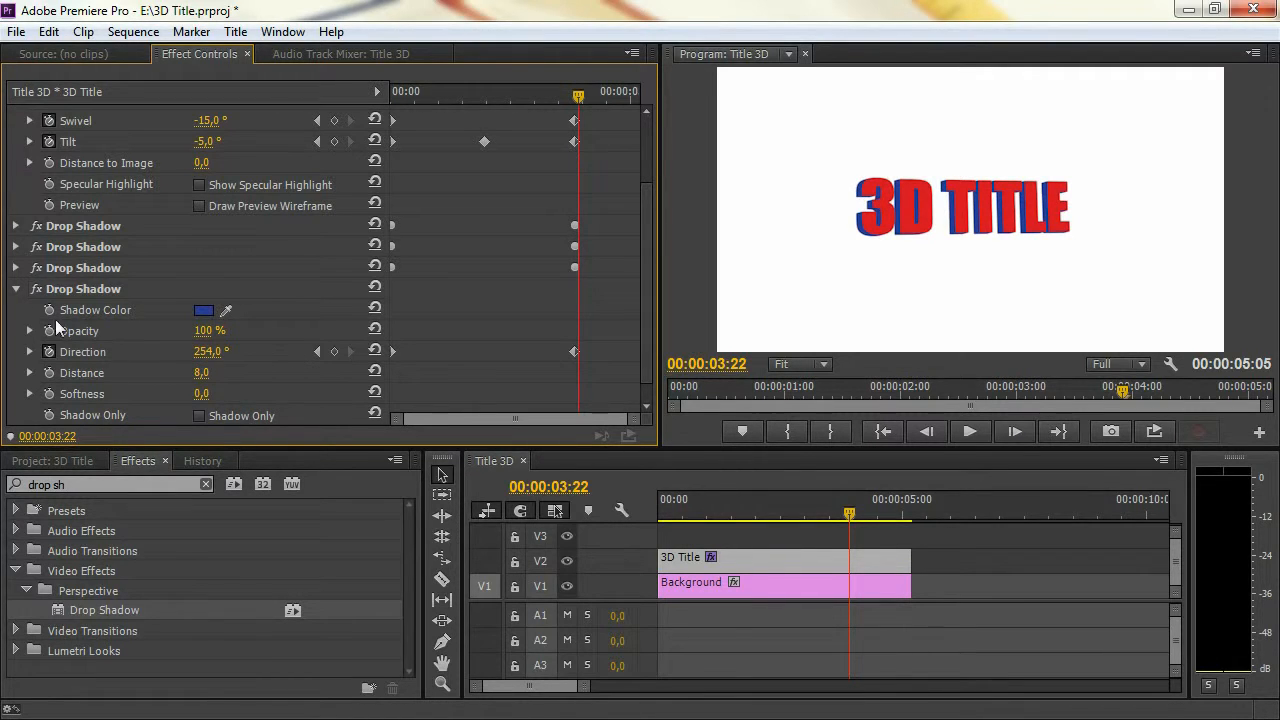
Copy and paste the fourth Drop Shadow to make a fifth one, set the new copy's Distance to 16 and collapse its settings
left_click(17, 290)
right_click(80, 390)
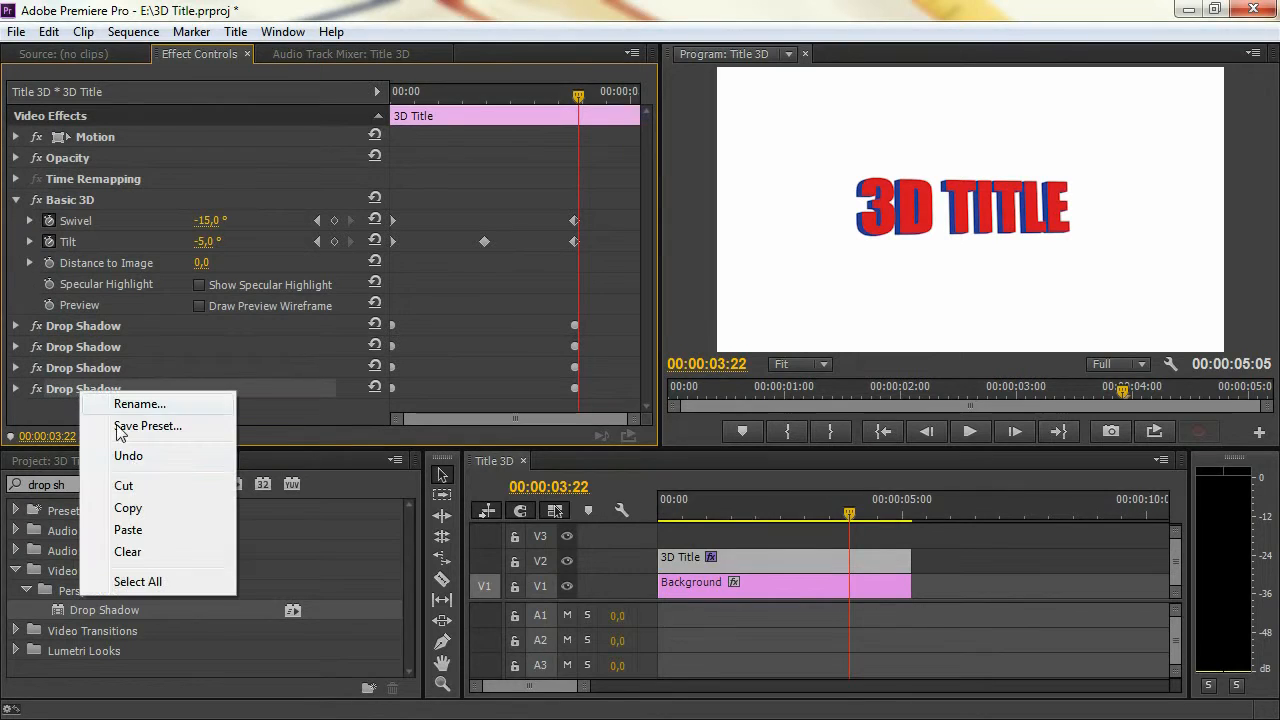
left_click(147, 509)
right_click(151, 401)
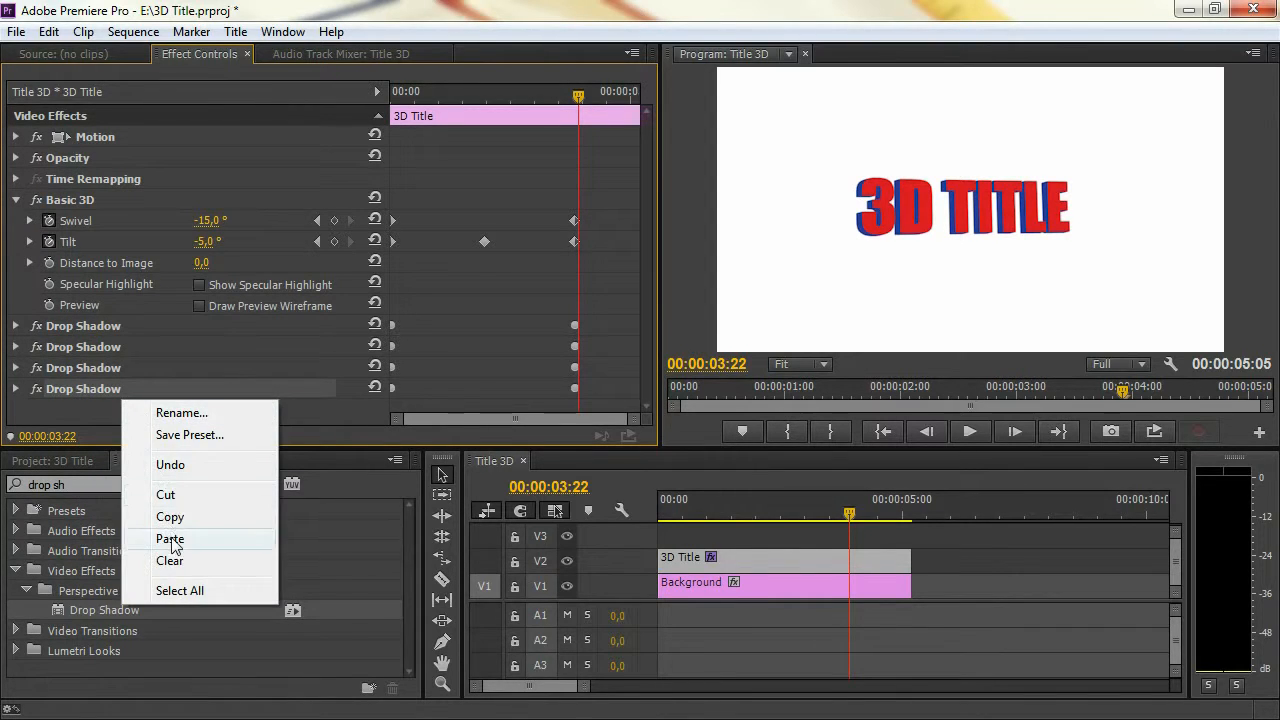
left_click(166, 536)
left_click(15, 410)
scroll(121, 359, "down", 3)
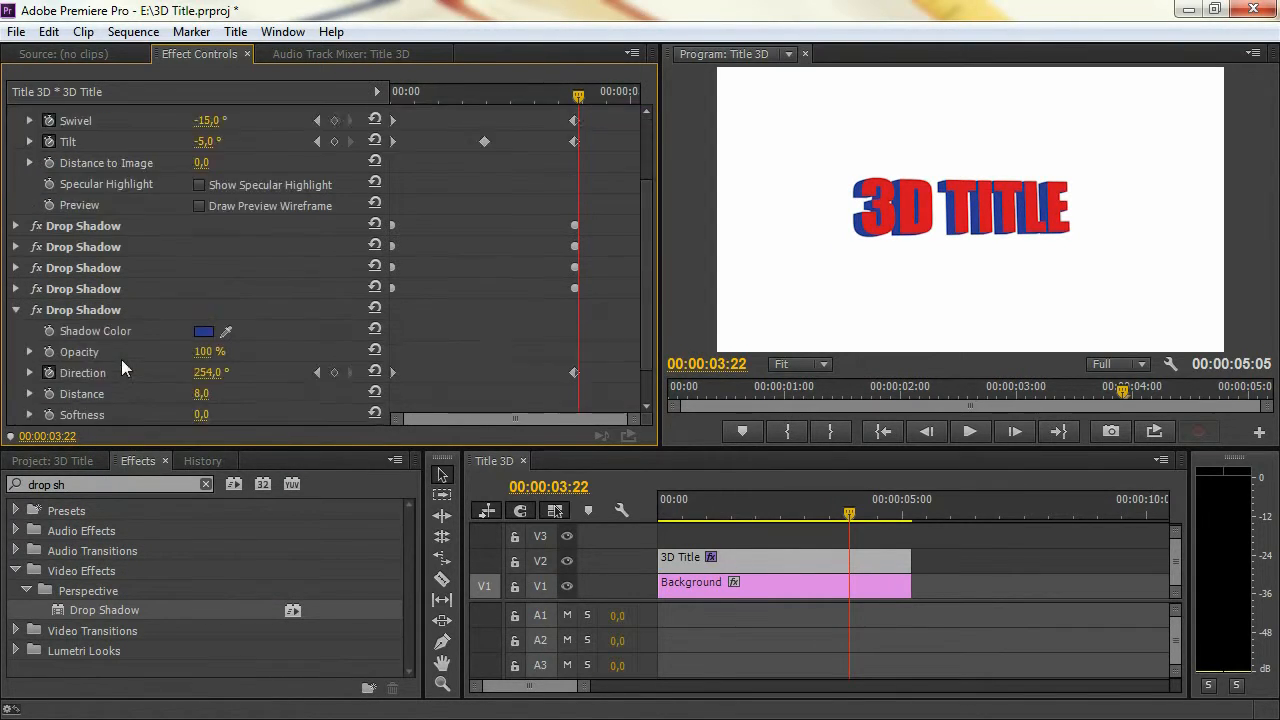
left_click(202, 349)
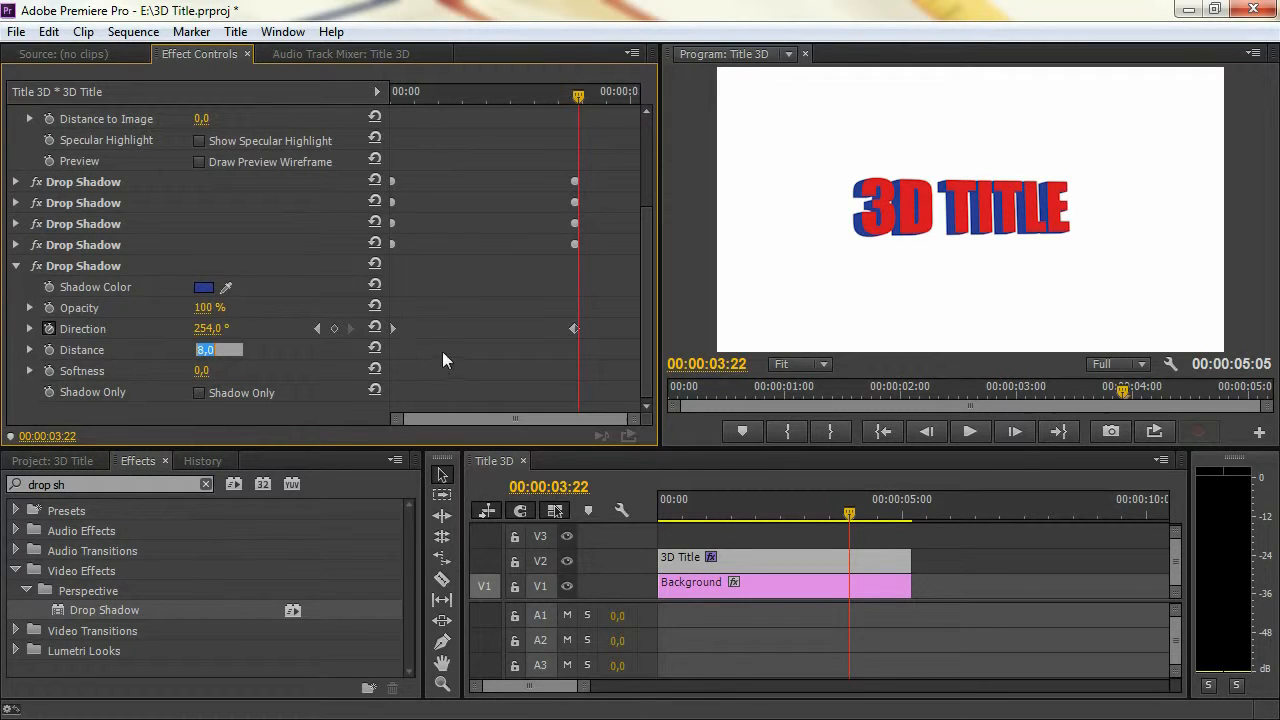
type("16")
key("Return")
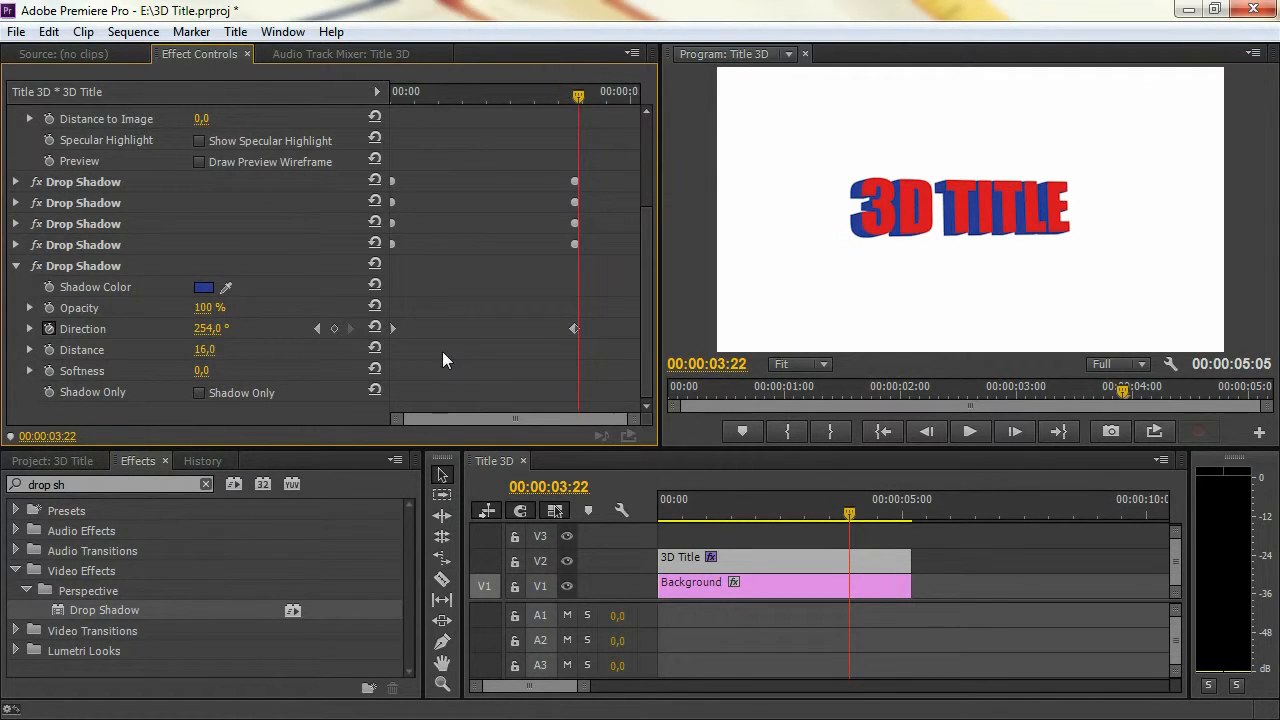
left_click(16, 265)
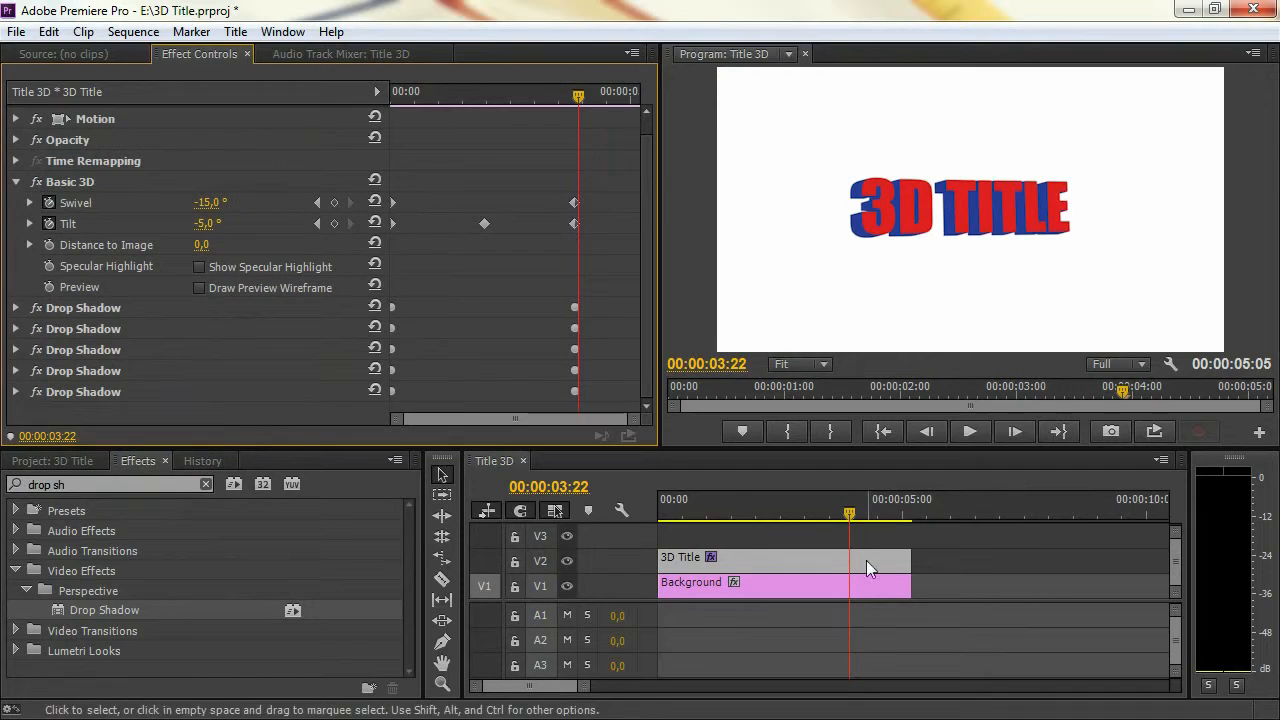
Play the title animation from the start of the sequence to review the shadows, and return the playhead to the beginning
left_click(660, 508)
left_click(974, 561)
key("space")
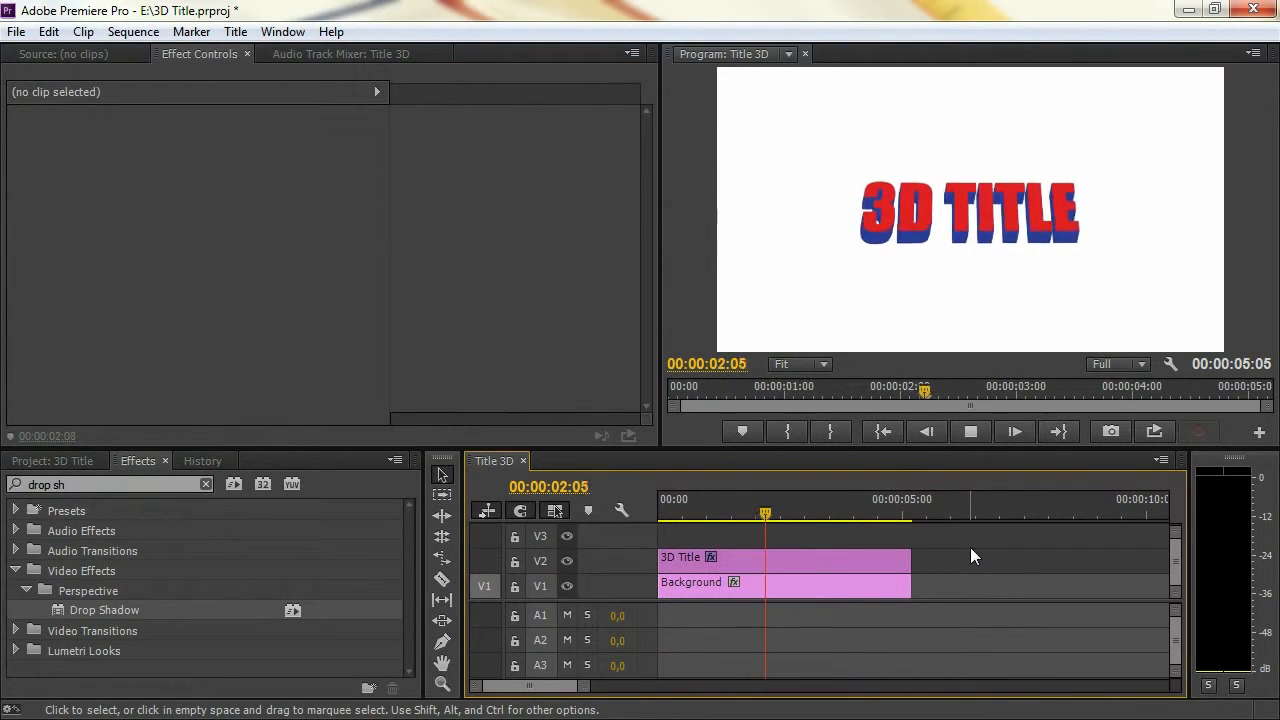
key("space")
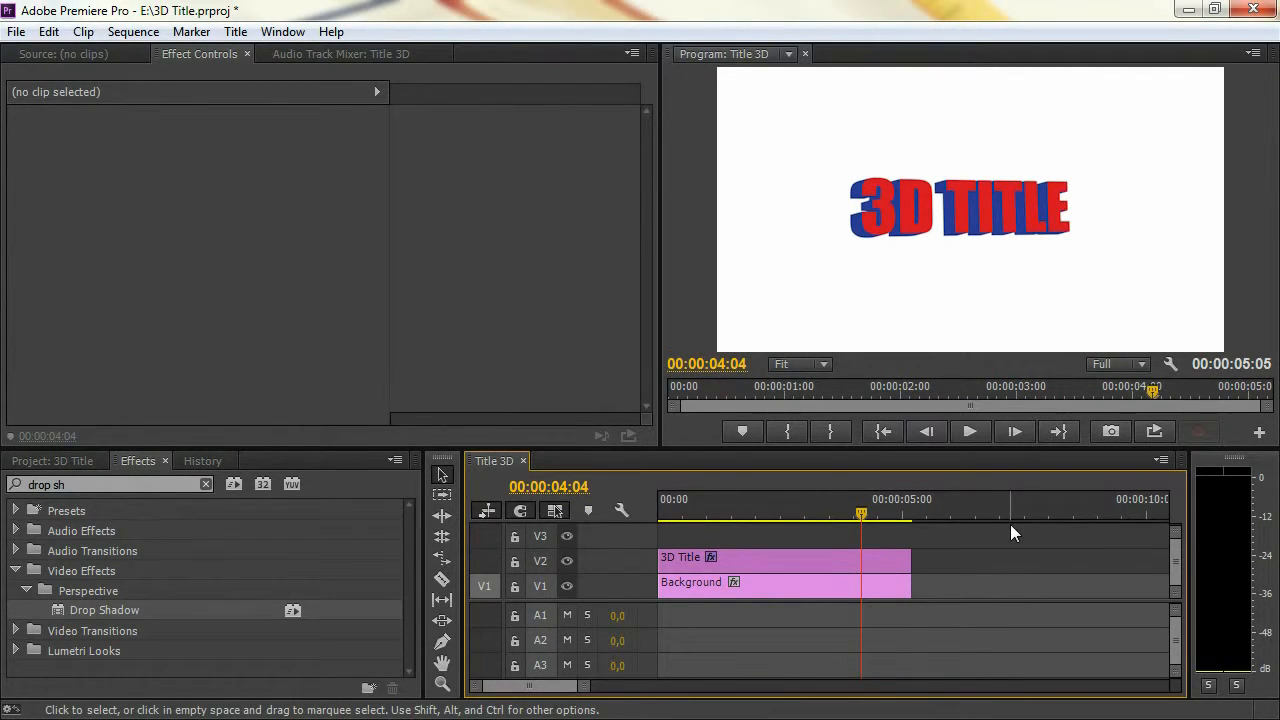
left_click_drag(790, 501, 696, 503)
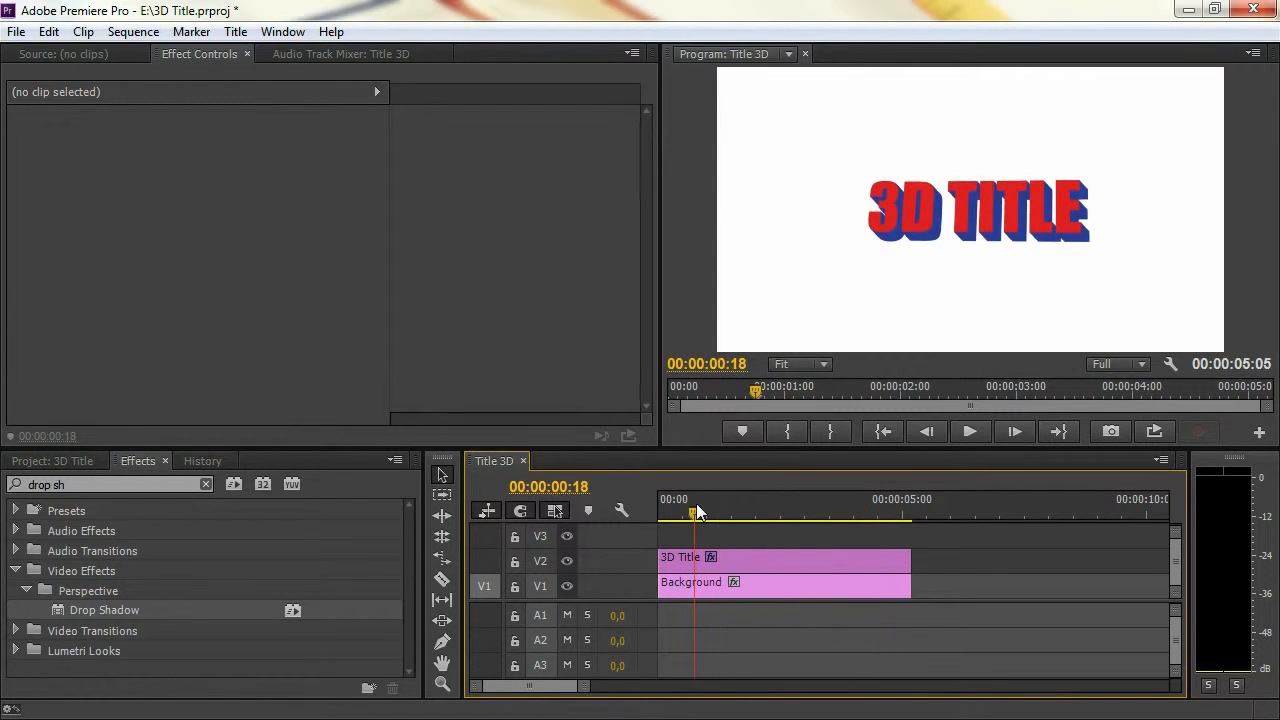
key("Home")
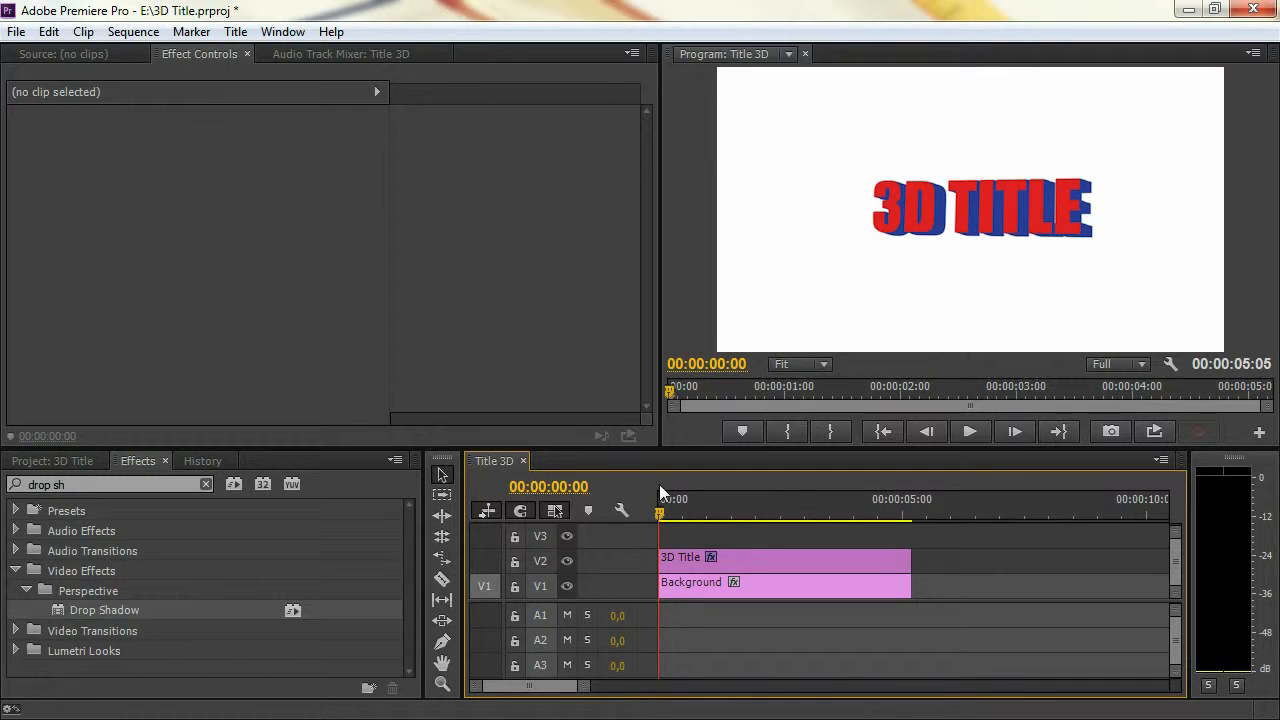
Find the Lighting Effects video effect by searching for "light" and apply it to the 3D Title clip
left_click(28, 485)
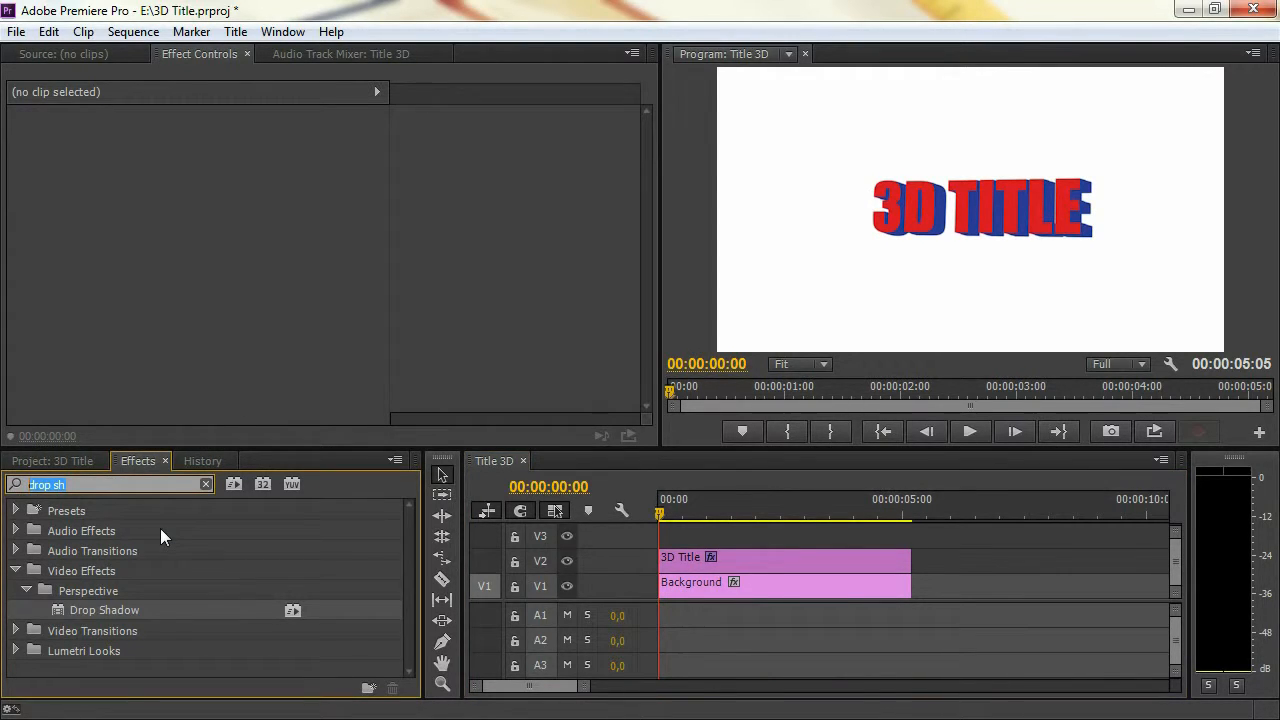
type("light")
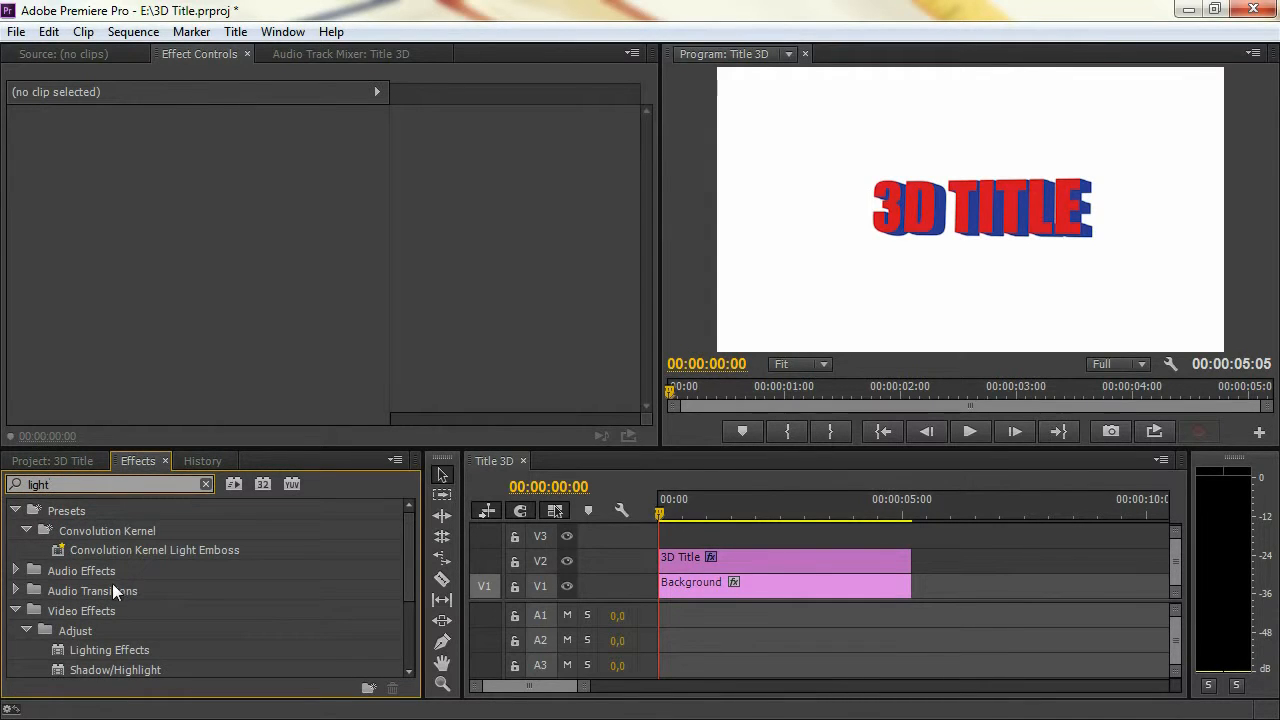
scroll(112, 583, "down", 1)
left_click(105, 628)
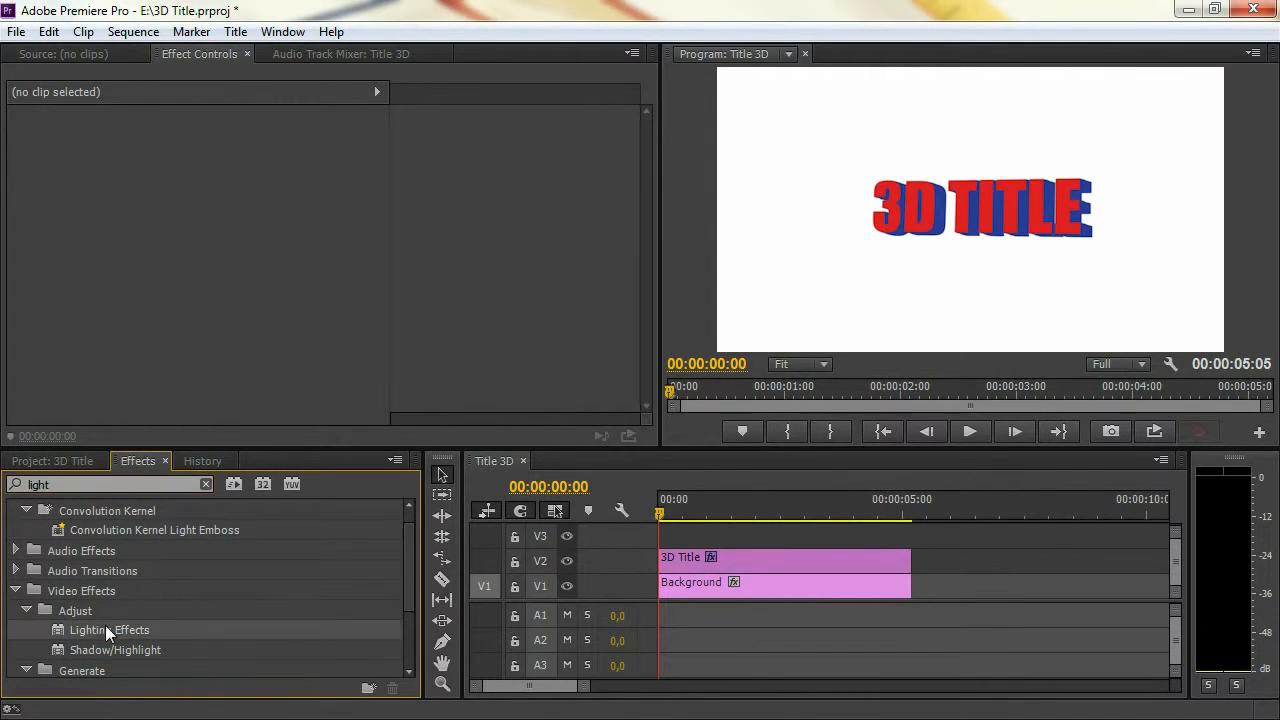
left_click_drag(57, 628, 817, 556)
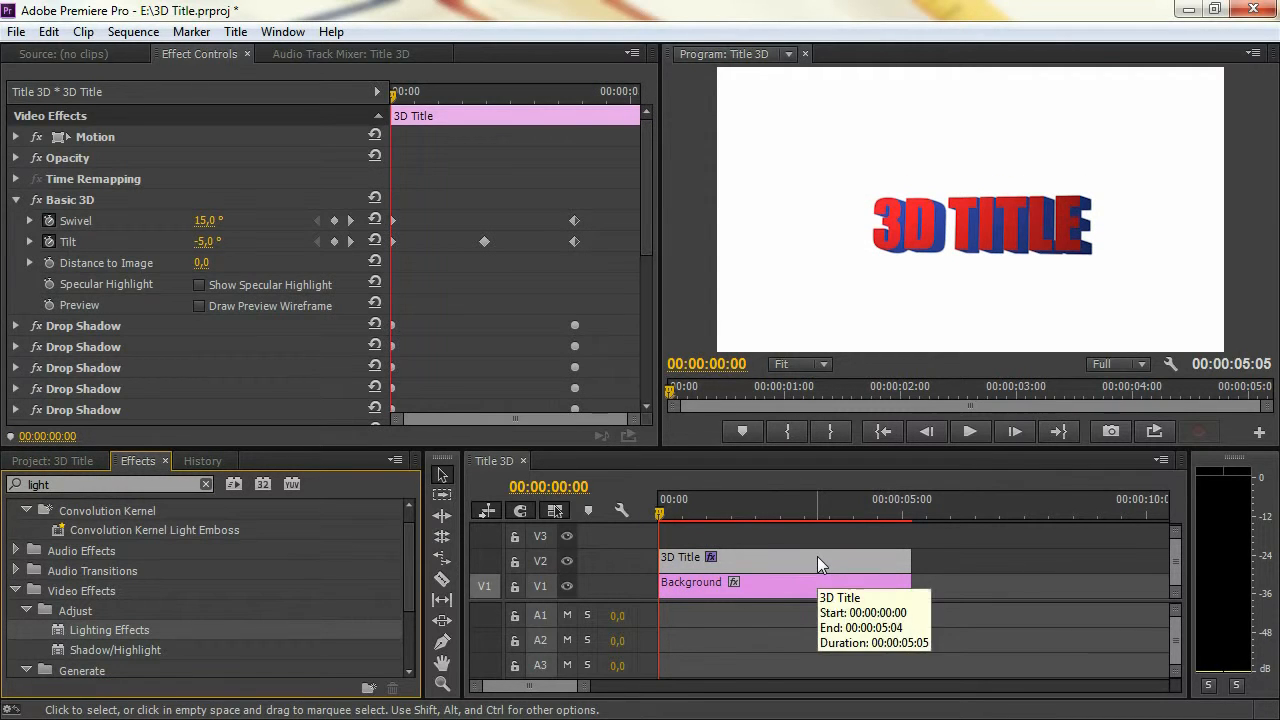
Reorder the clip's effects so that Lighting Effects sits directly below Time Remapping, above Basic 3D and the Drop Shadows
left_click_drag(643, 163, 655, 219)
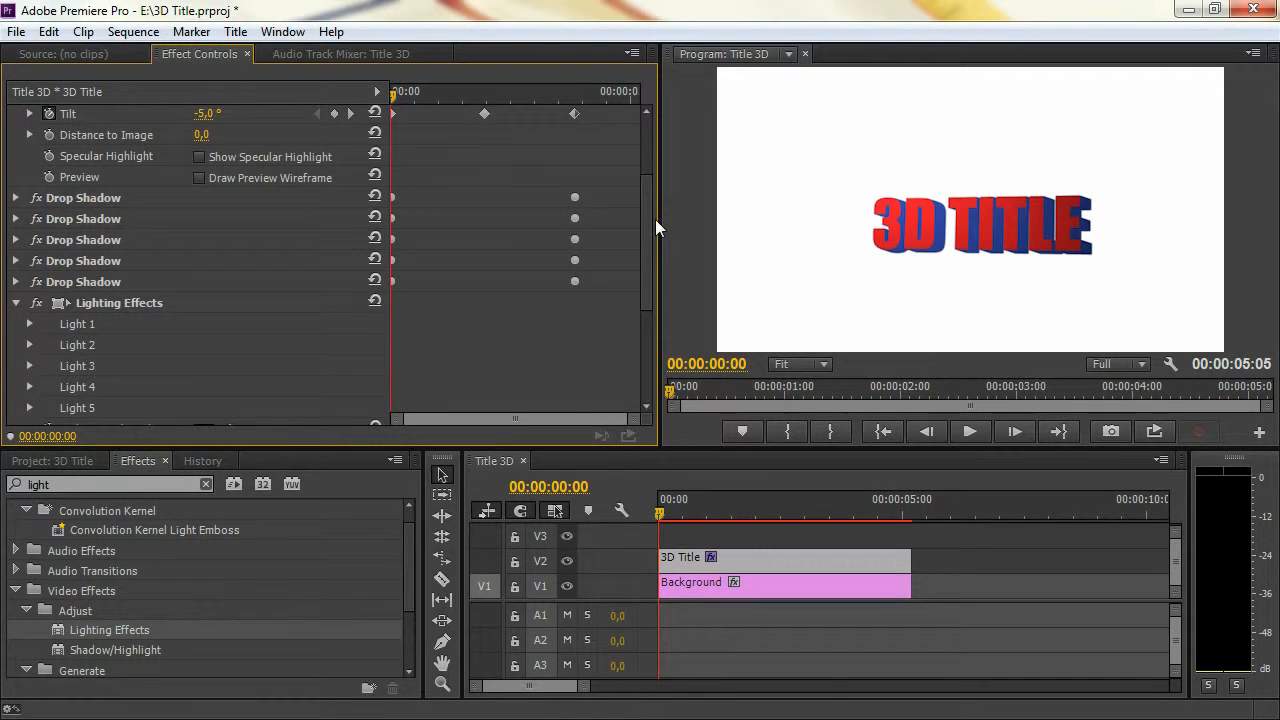
left_click(94, 300)
left_click(100, 199)
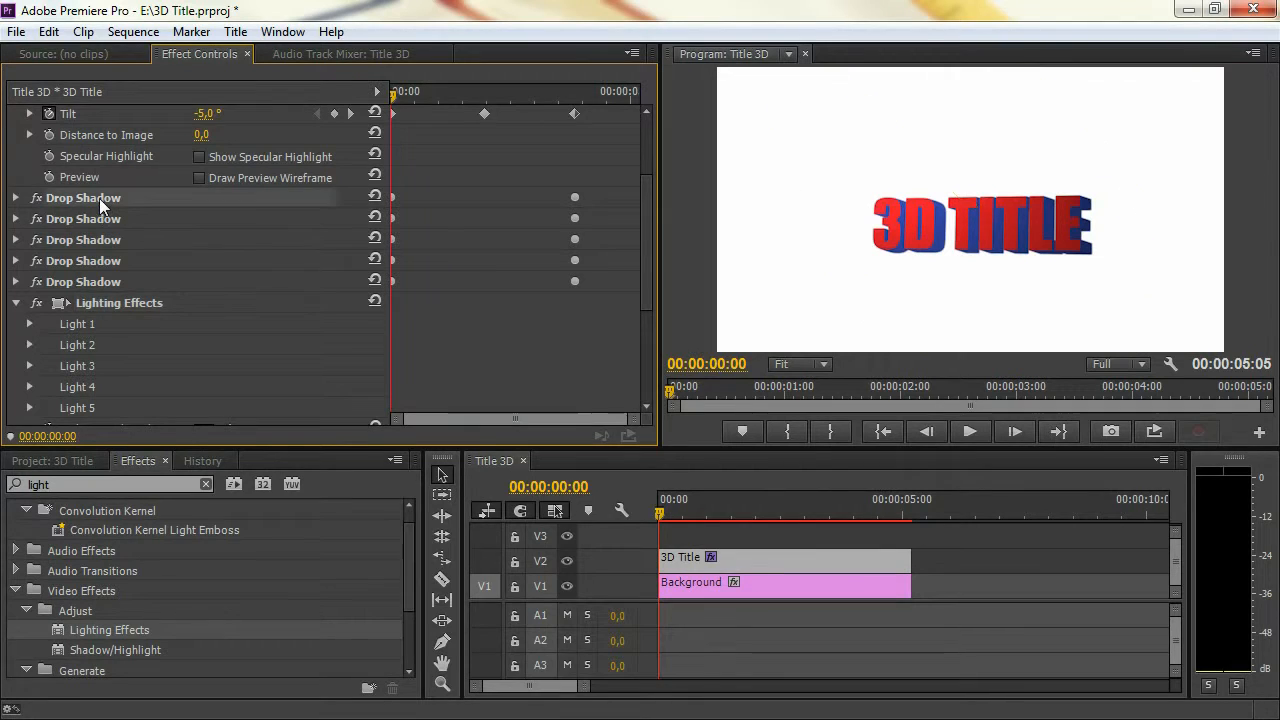
left_click(99, 216)
left_click(101, 238)
left_click(101, 262)
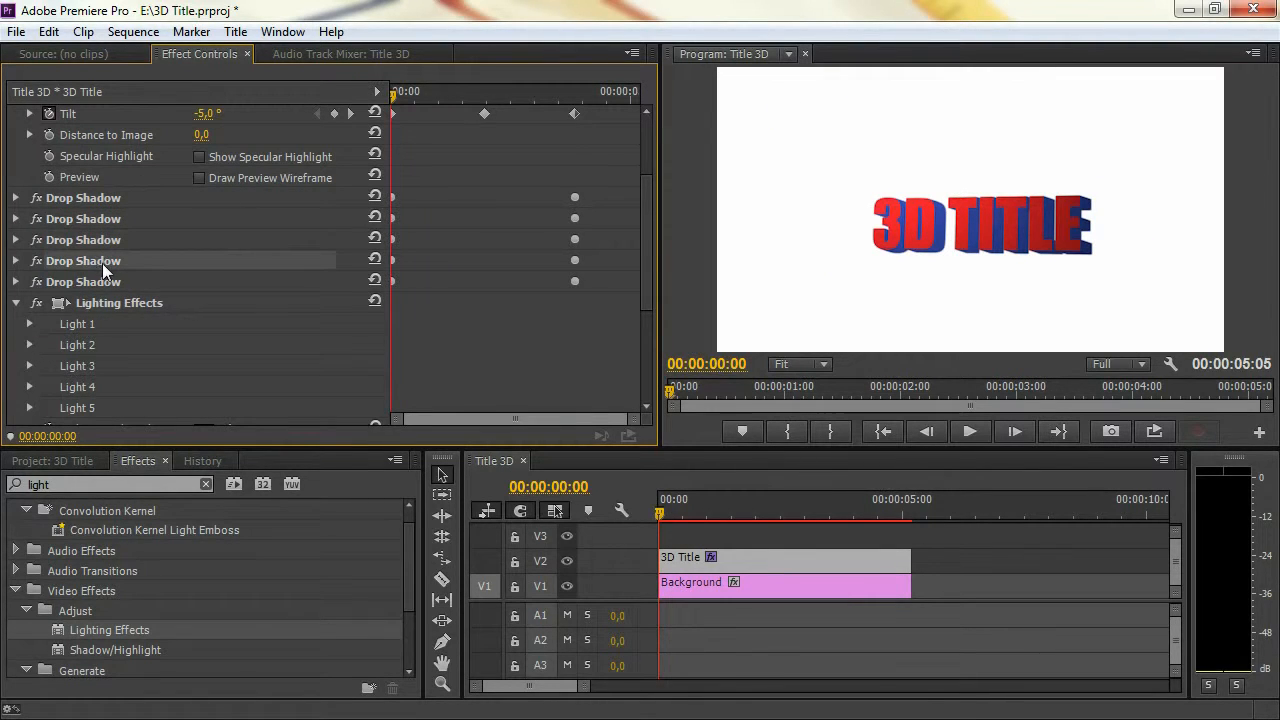
left_click(102, 305)
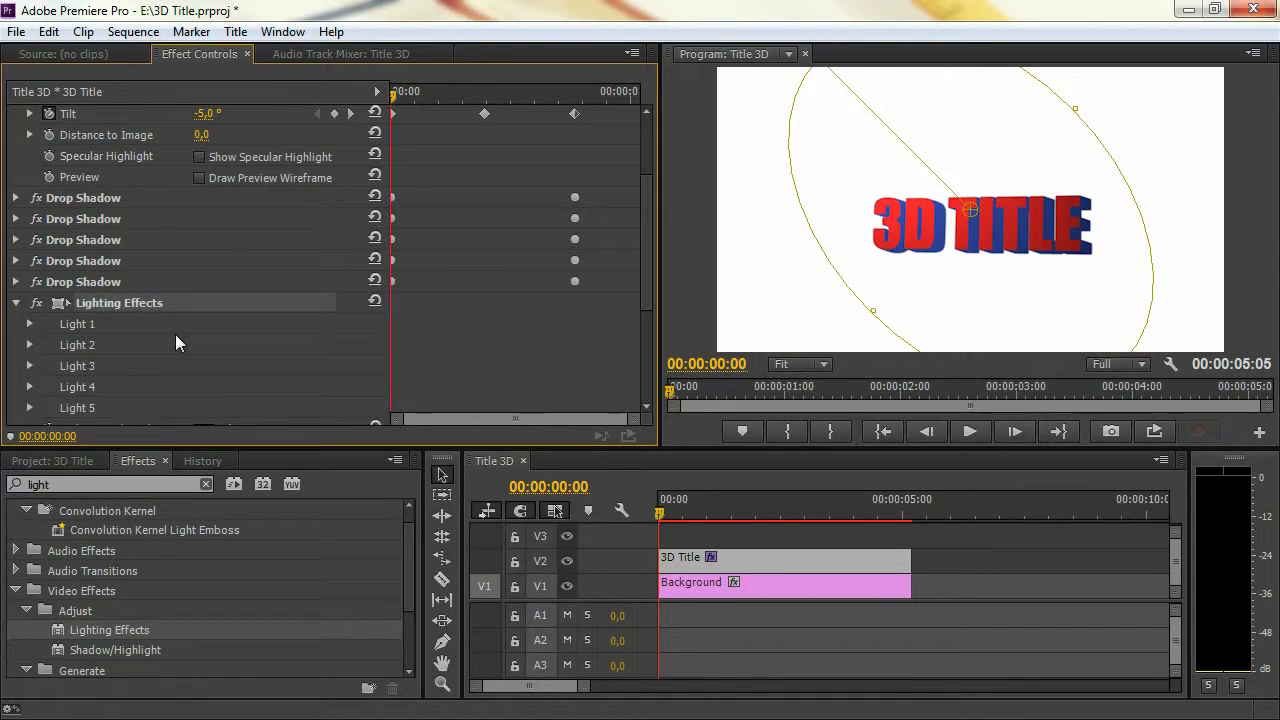
left_click_drag(644, 240, 632, 200)
left_click_drag(99, 392, 68, 158)
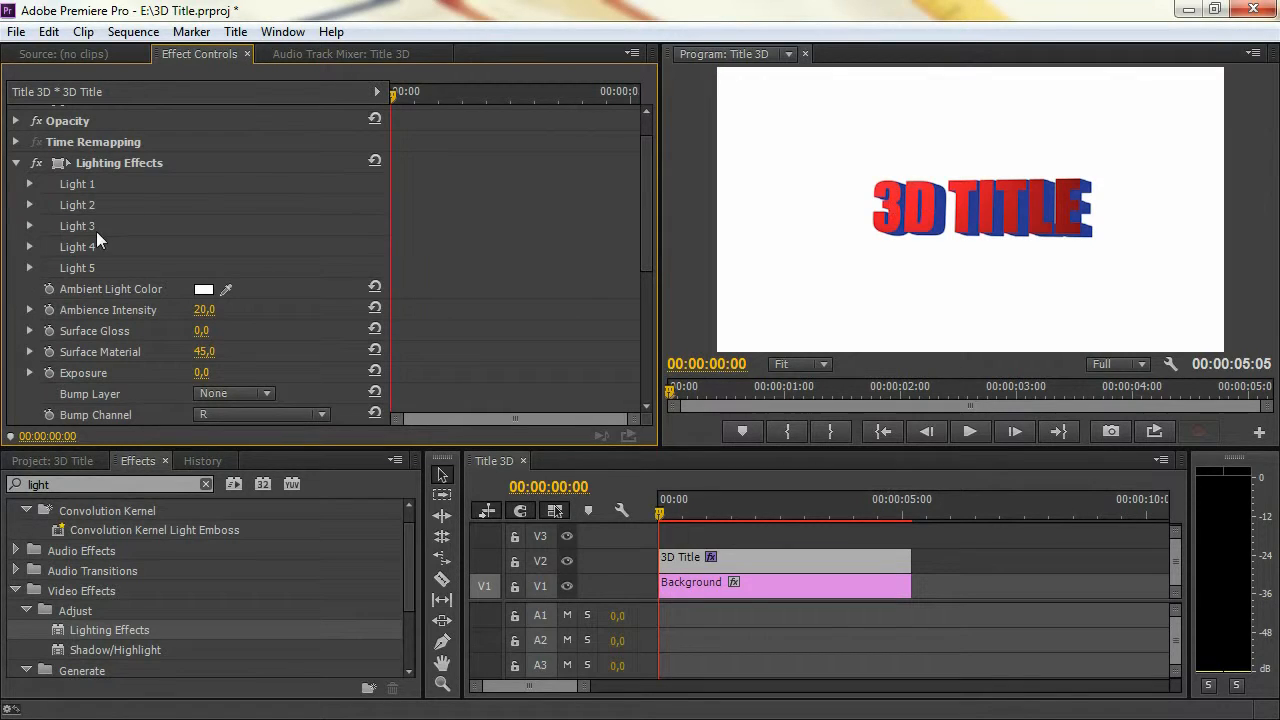
Move Light 1's center onto the "D" of the title, at about 504.9, 389.1, and enable Center keyframing at 00:00:00:00
left_click(30, 184)
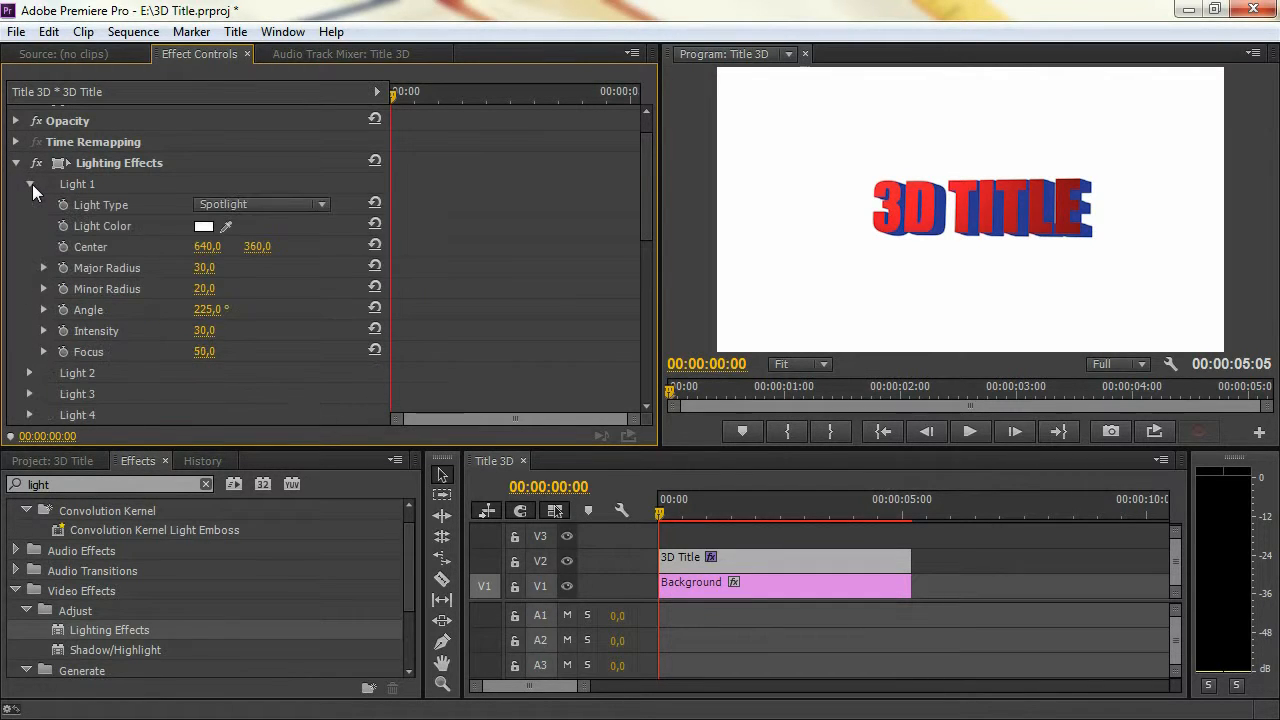
left_click(82, 167)
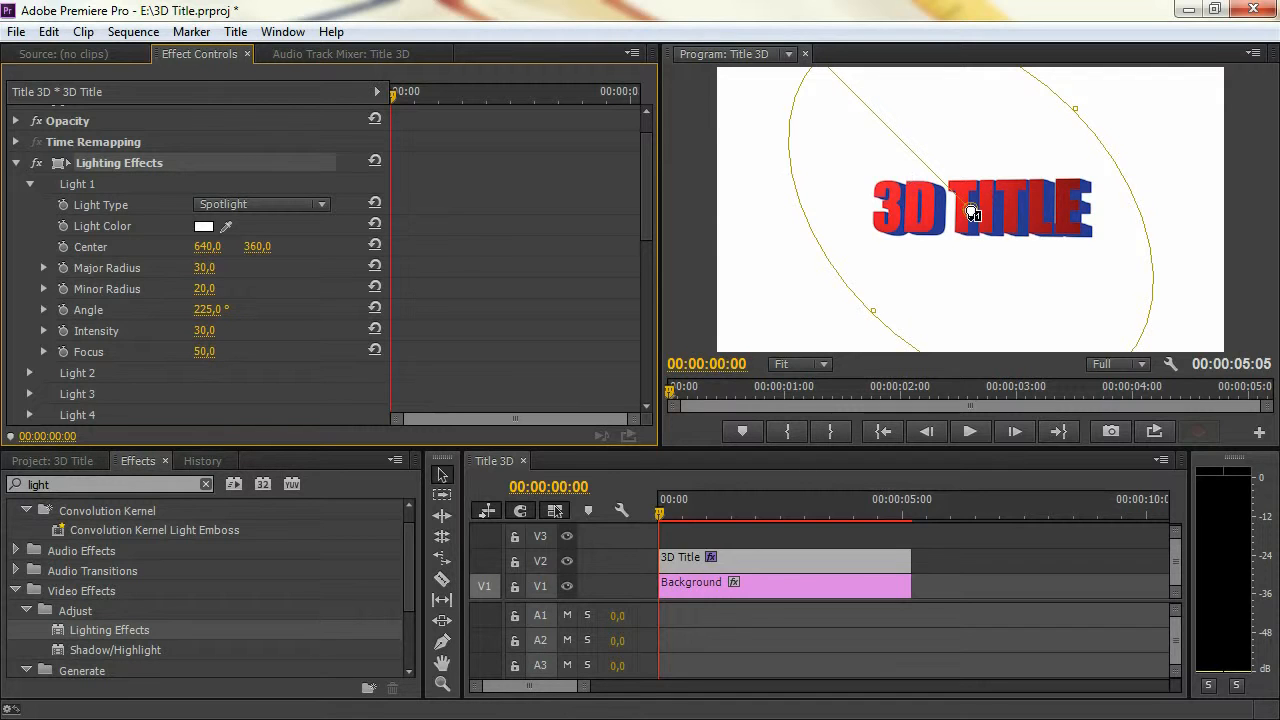
left_click_drag(970, 209, 916, 222)
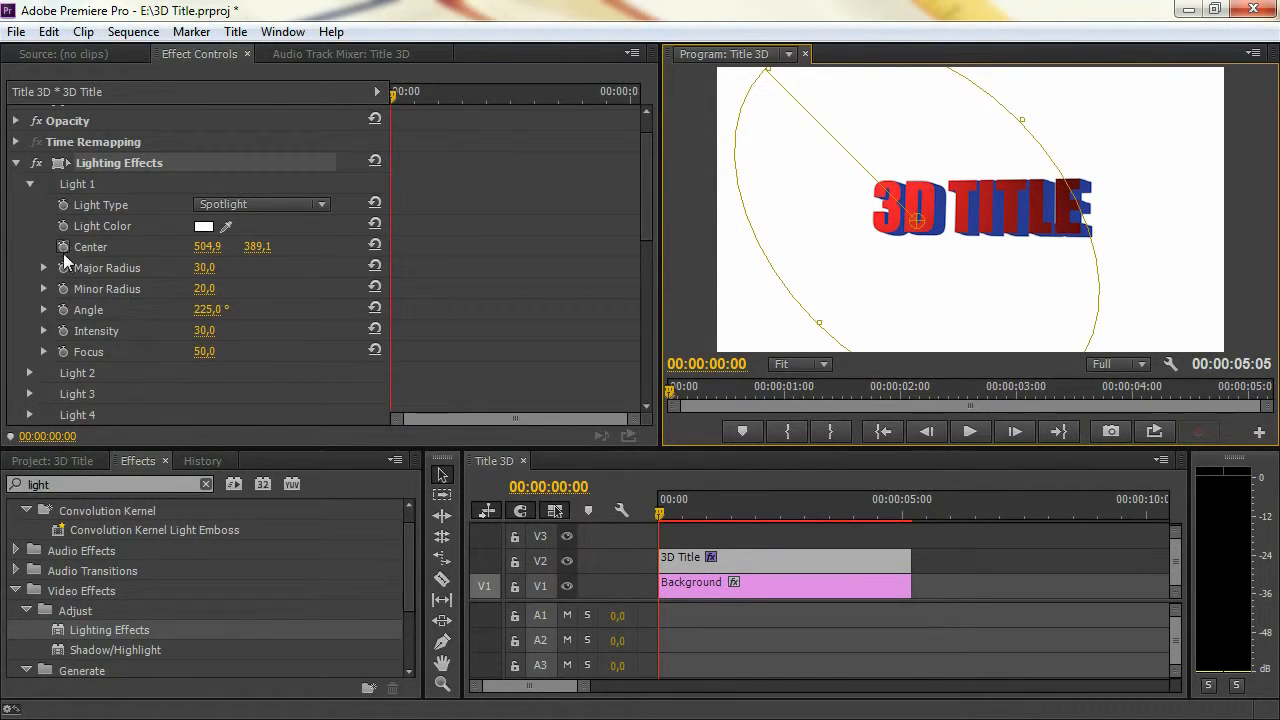
left_click(63, 248)
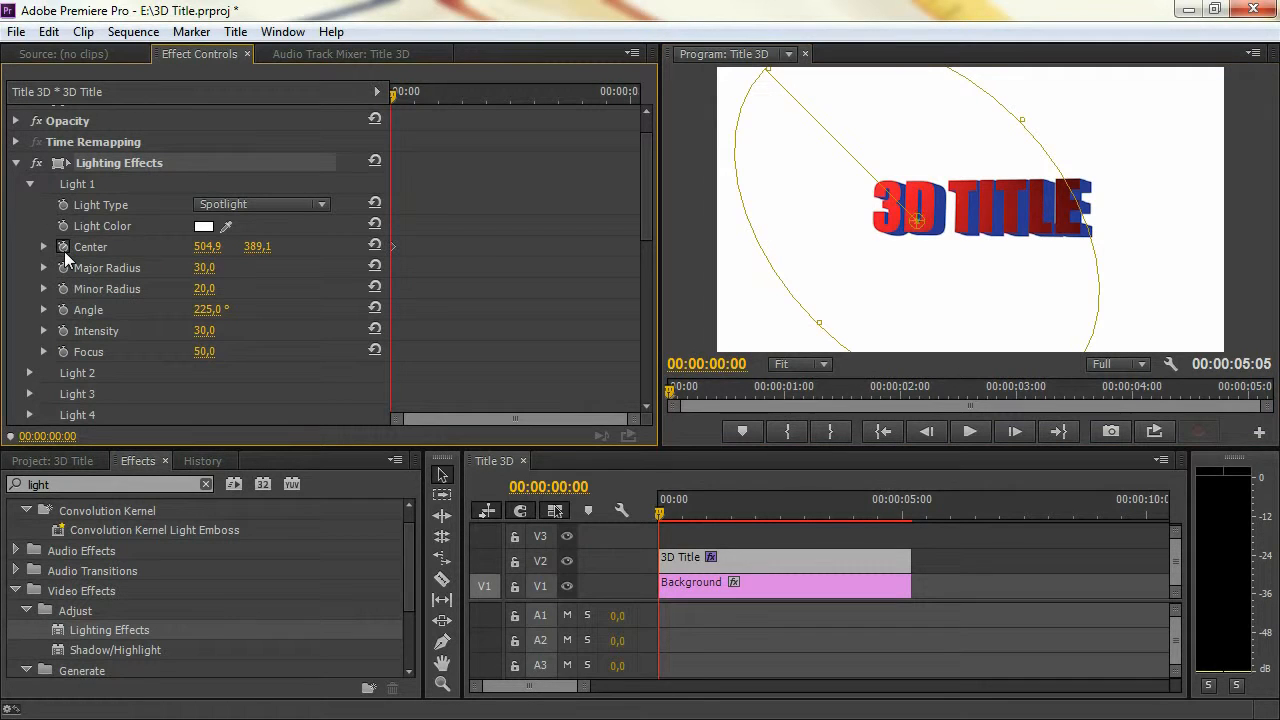
At 00:00:03:20, move Light 1's center to the right end of the title to keyframe its movement, and deselect the clip
left_click_drag(398, 90, 534, 93)
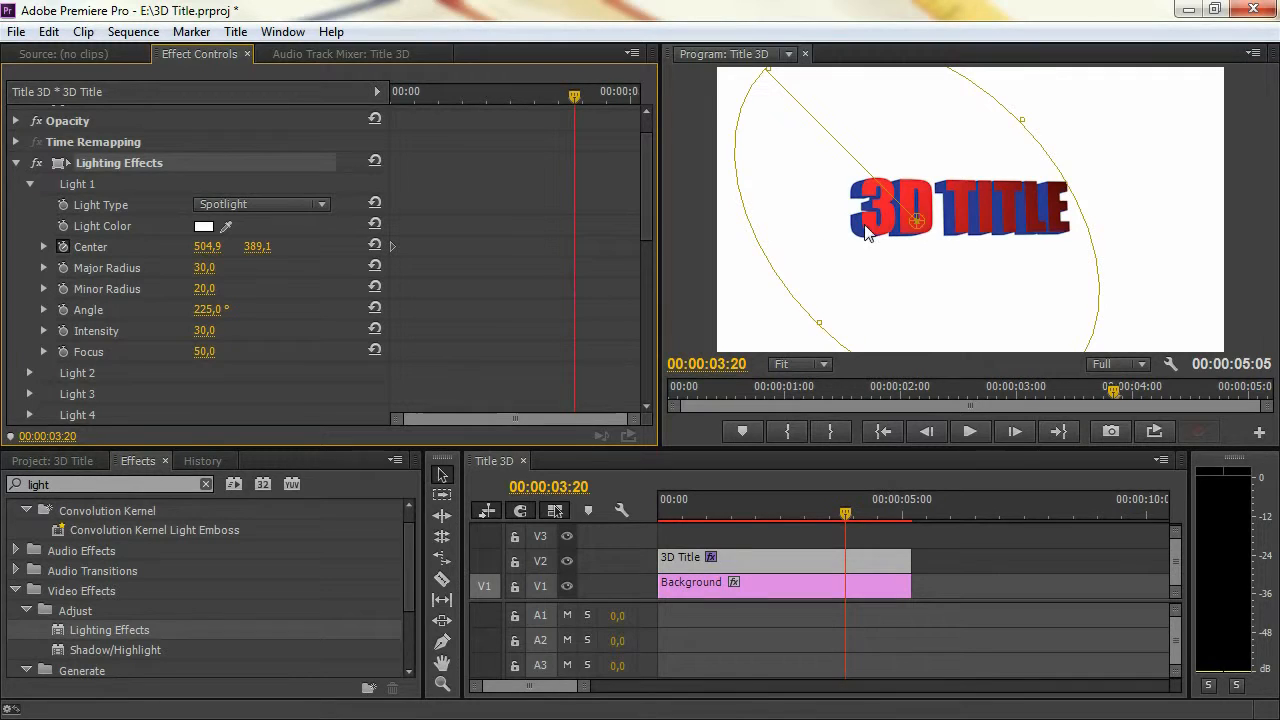
left_click_drag(918, 220, 1048, 221)
left_click(935, 539)
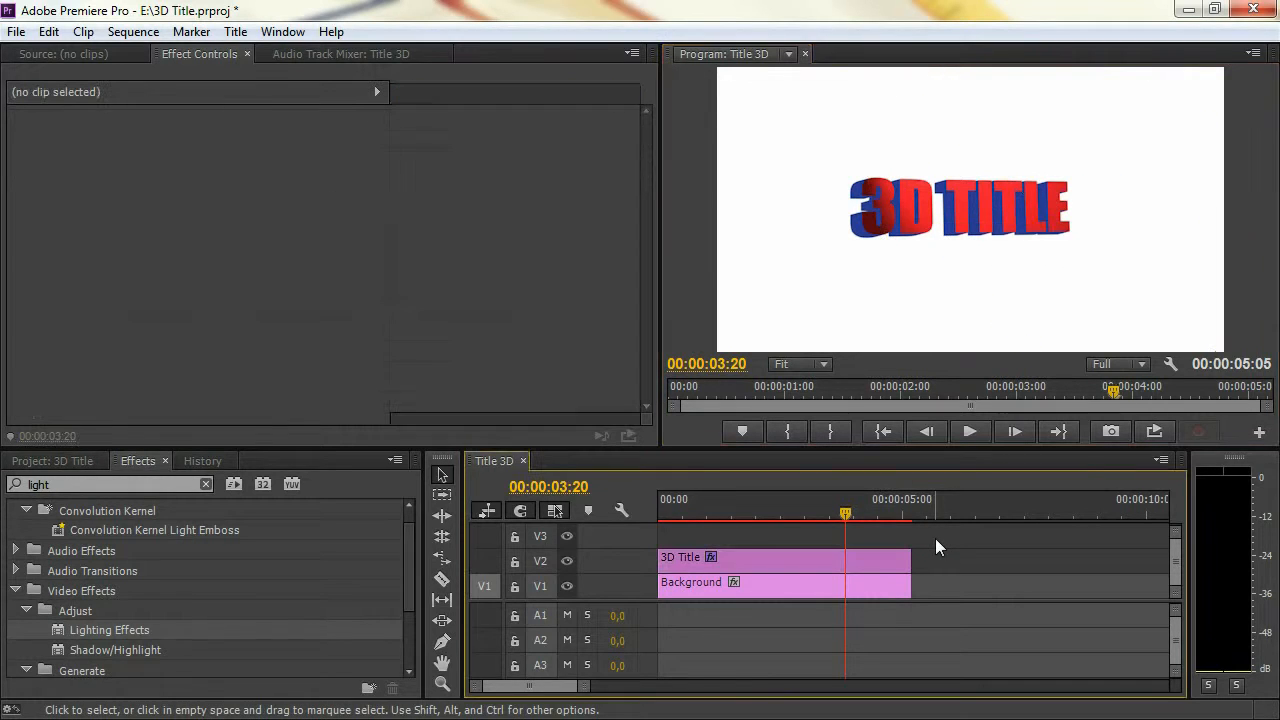
Play the sequence from the beginning to review the moving light on the title
left_click_drag(823, 513, 620, 517)
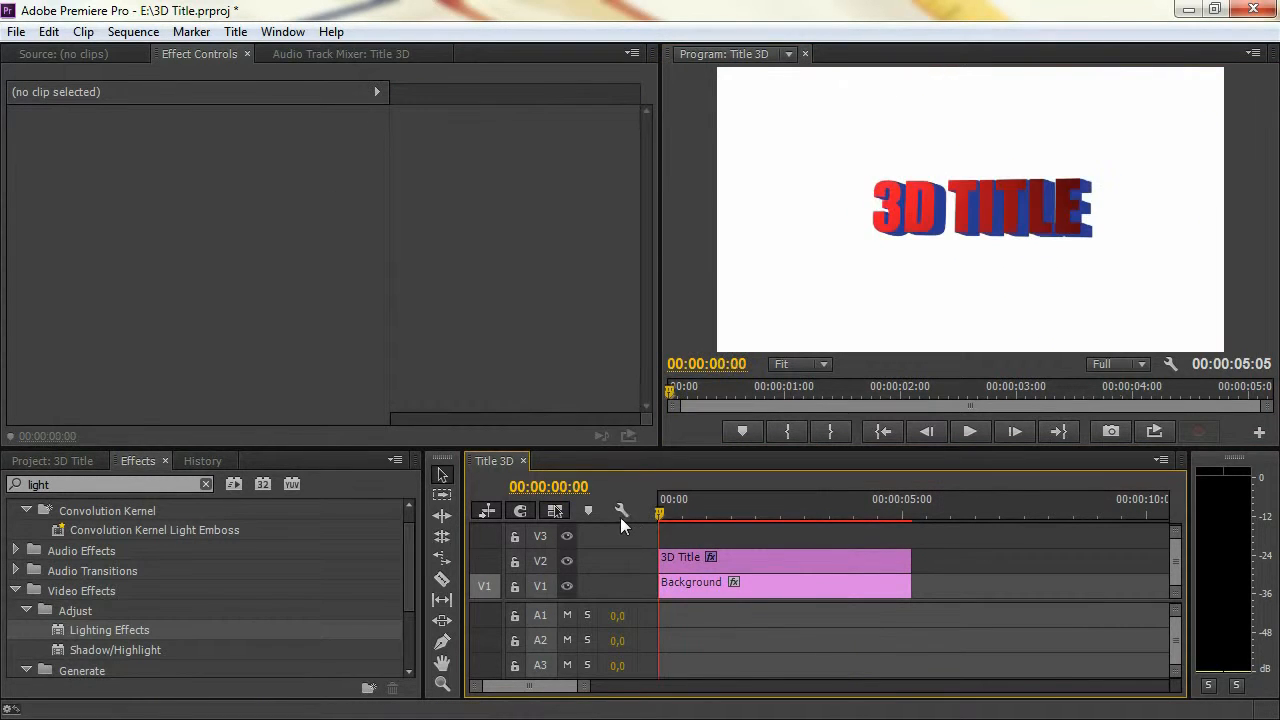
left_click(1154, 433)
key("space")
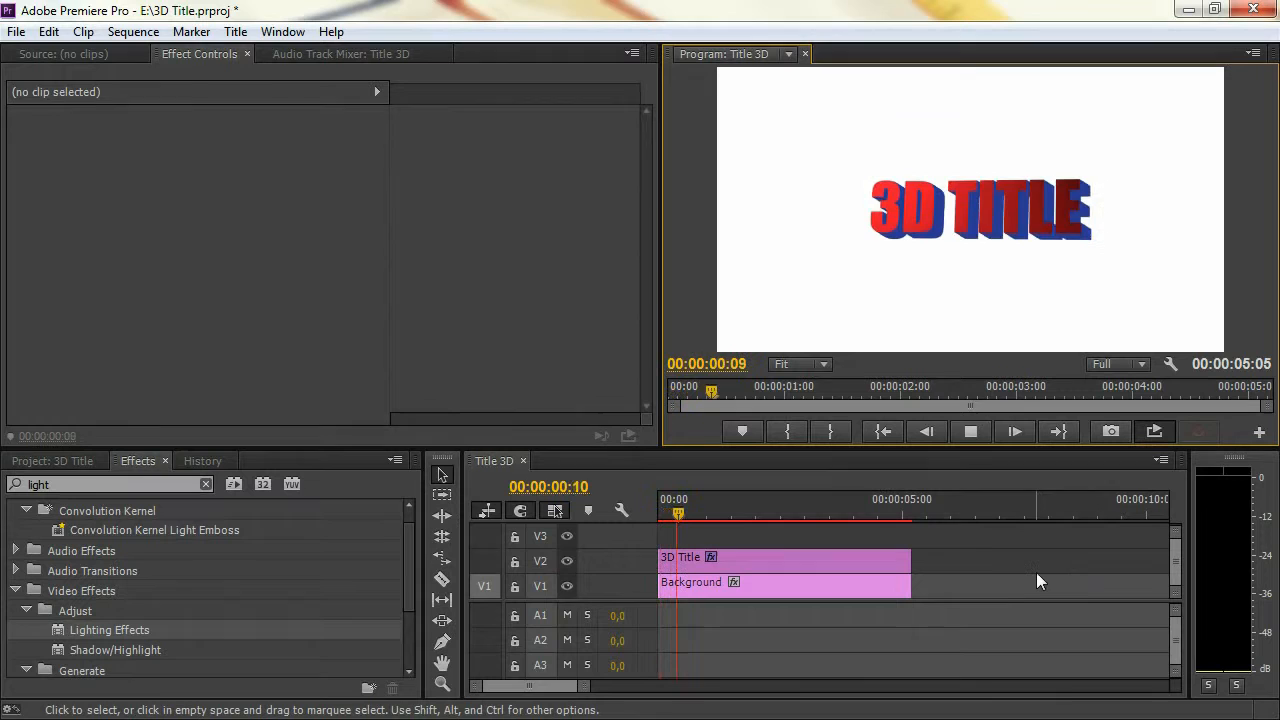